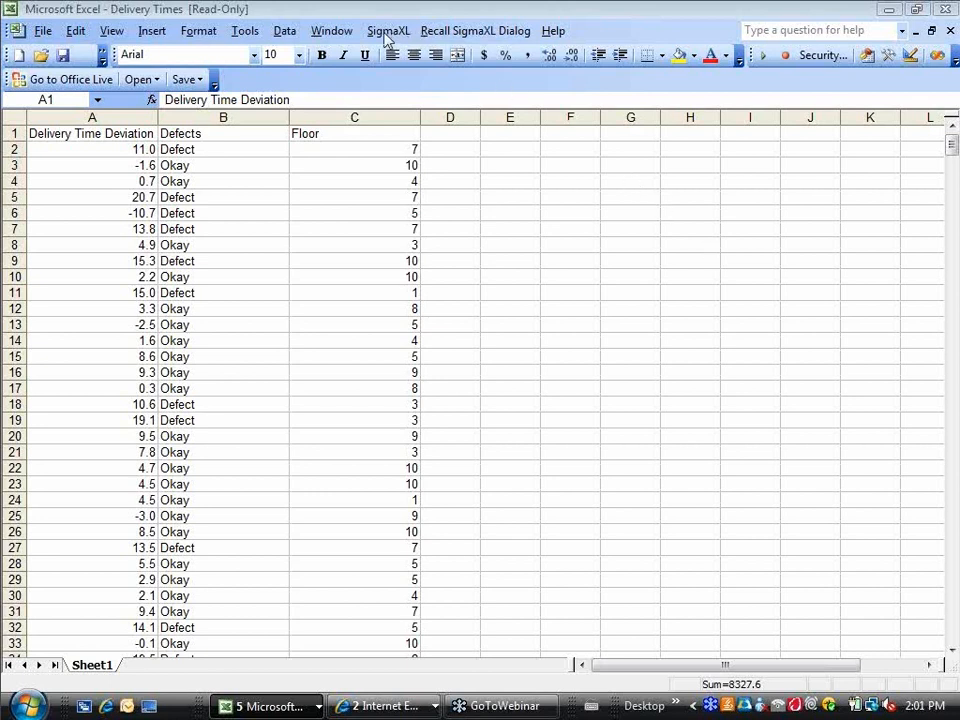
# Step: Select the whole delivery data table and create the basic Process Capability template from SigmaXL's templates and calculators
pyautogui.hotkey('ctrl', 'a')
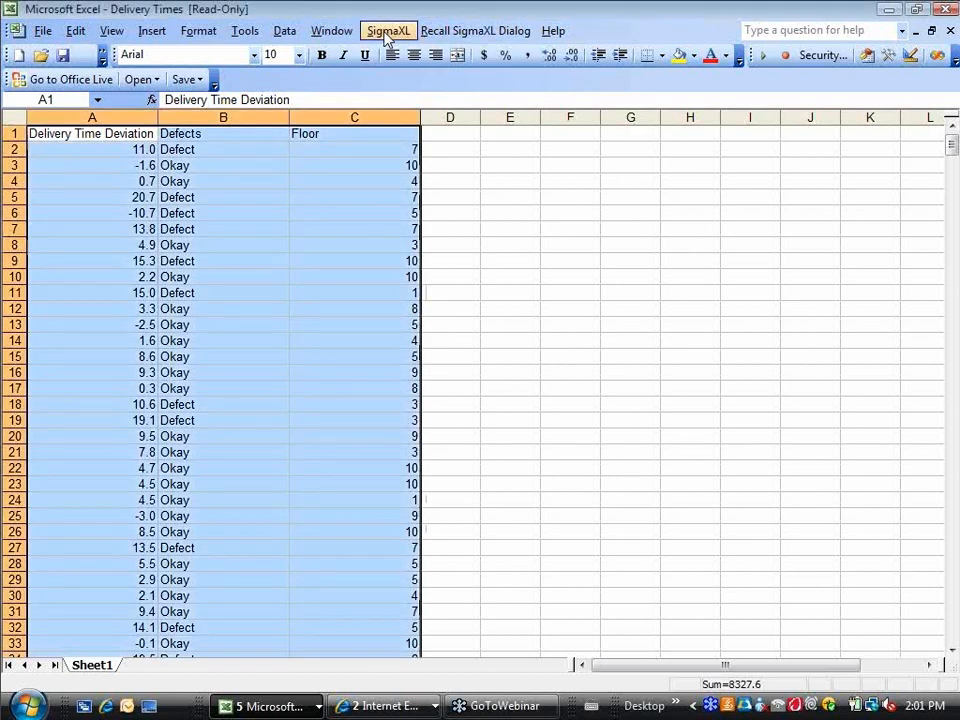
pyautogui.click(386, 31)
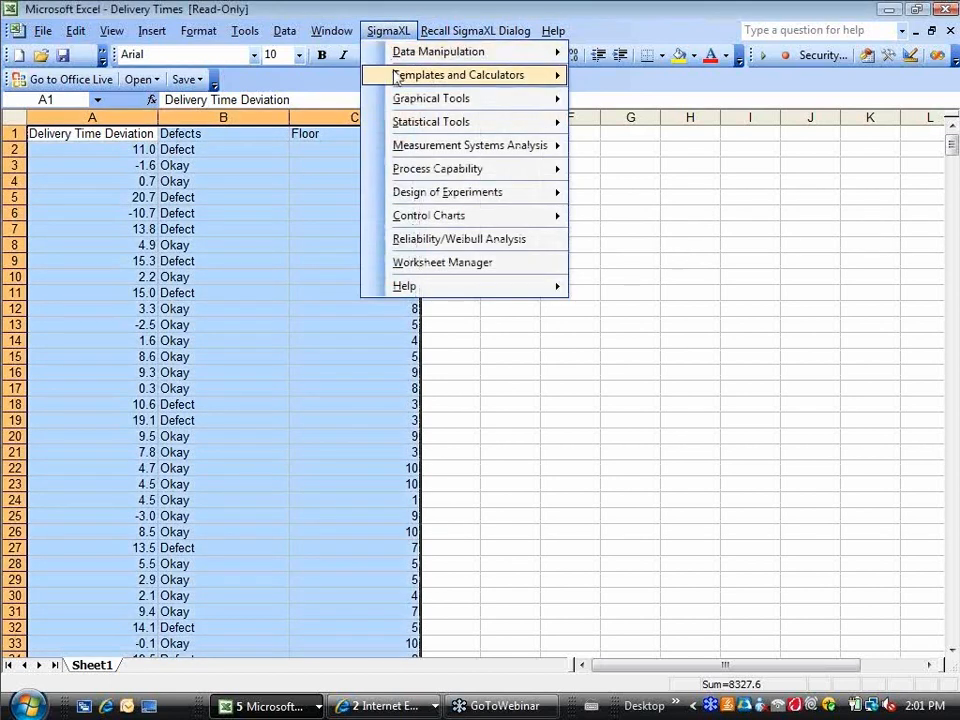
pyautogui.moveTo(397, 80)
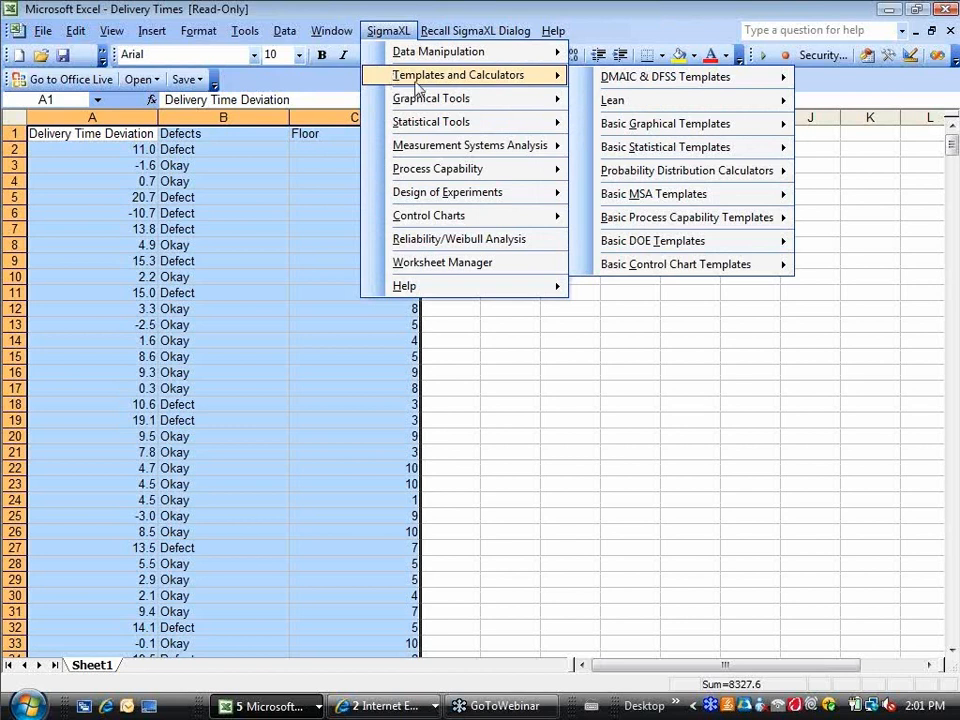
pyautogui.moveTo(605, 104)
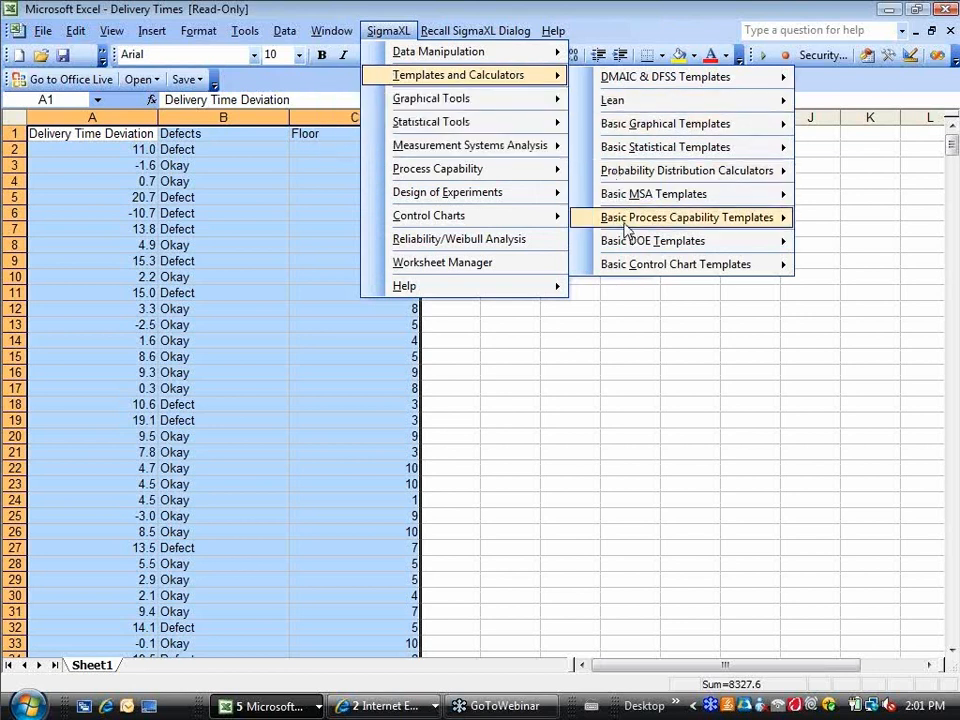
pyautogui.moveTo(625, 226)
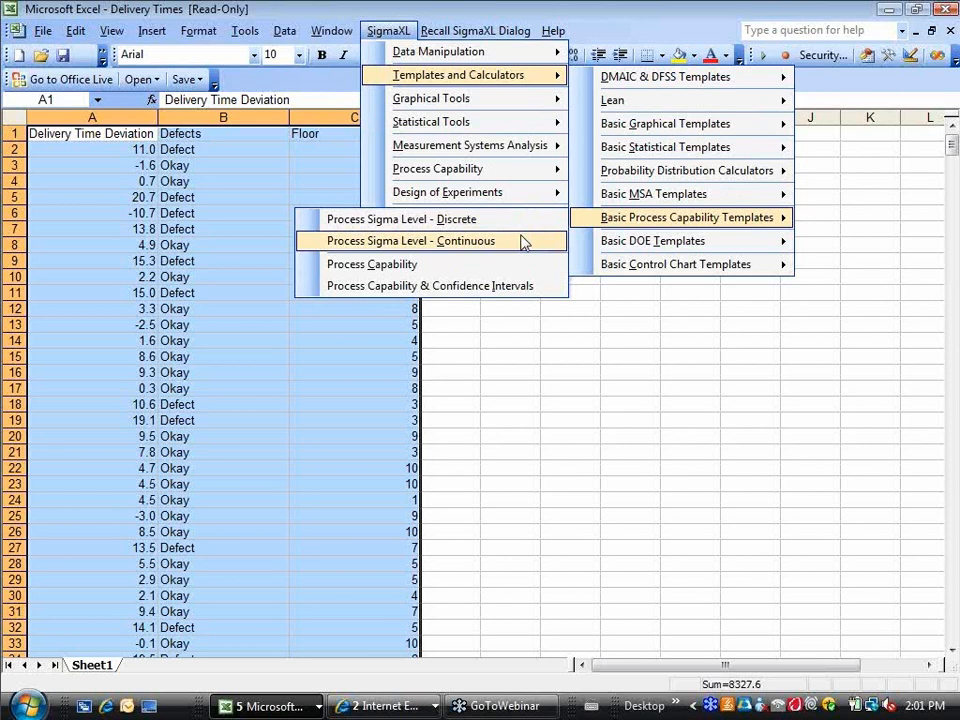
pyautogui.click(508, 266)
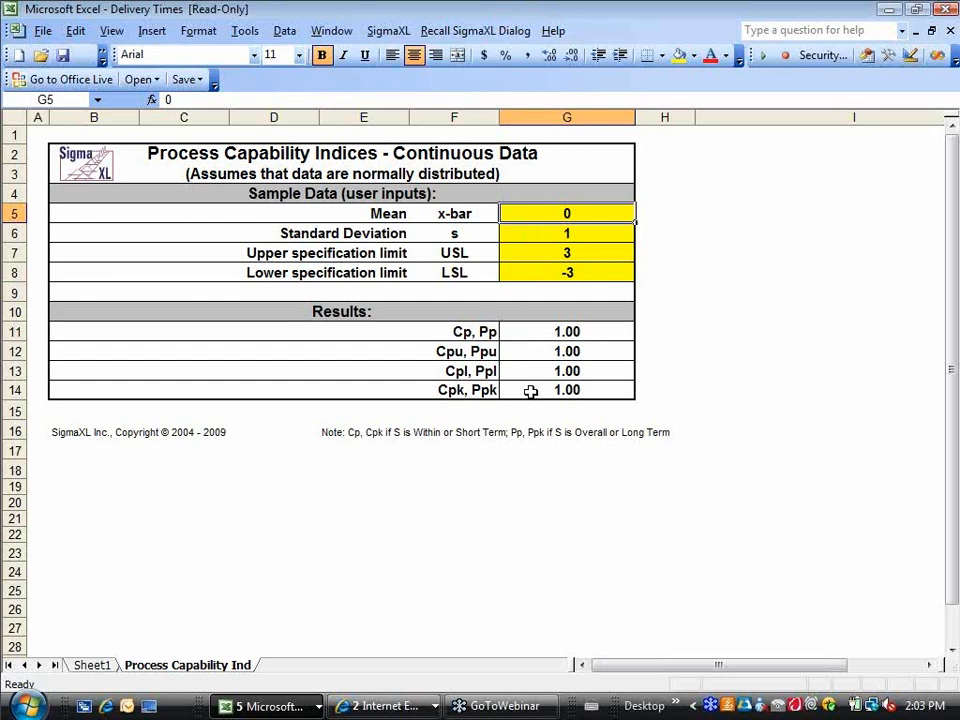
# Step: Create the basic Process Capability & Confidence Intervals template
pyautogui.click(382, 32)
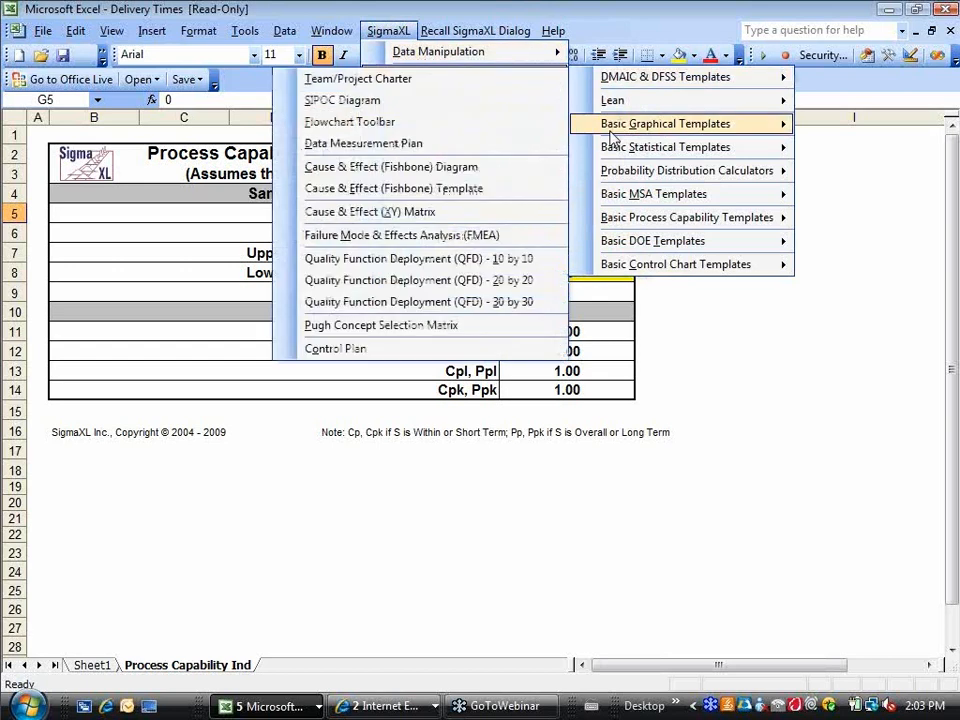
pyautogui.moveTo(627, 224)
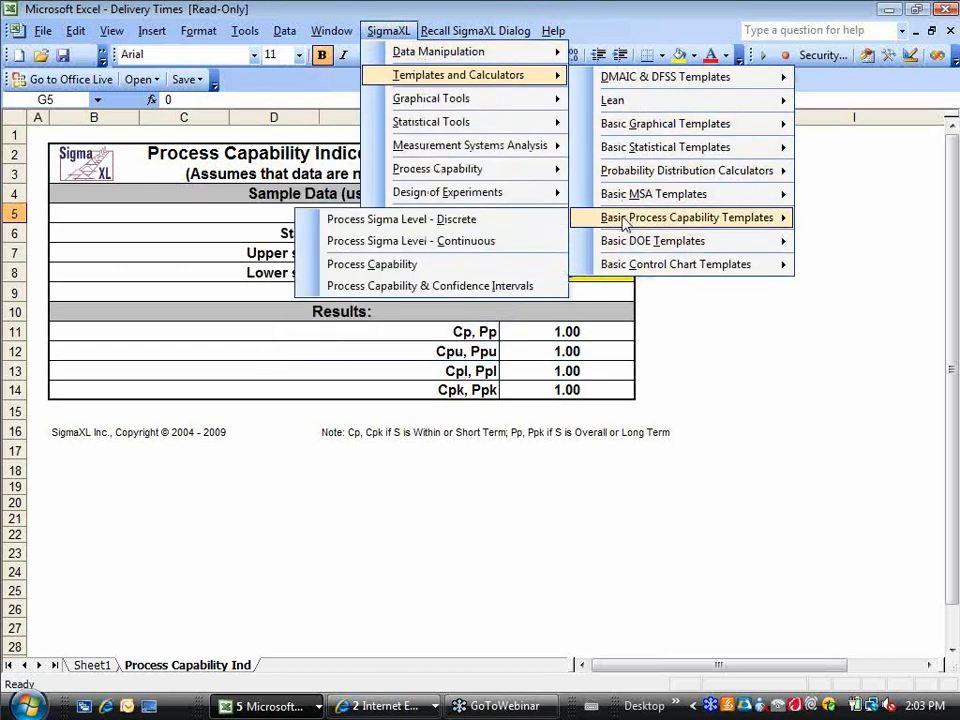
pyautogui.click(430, 286)
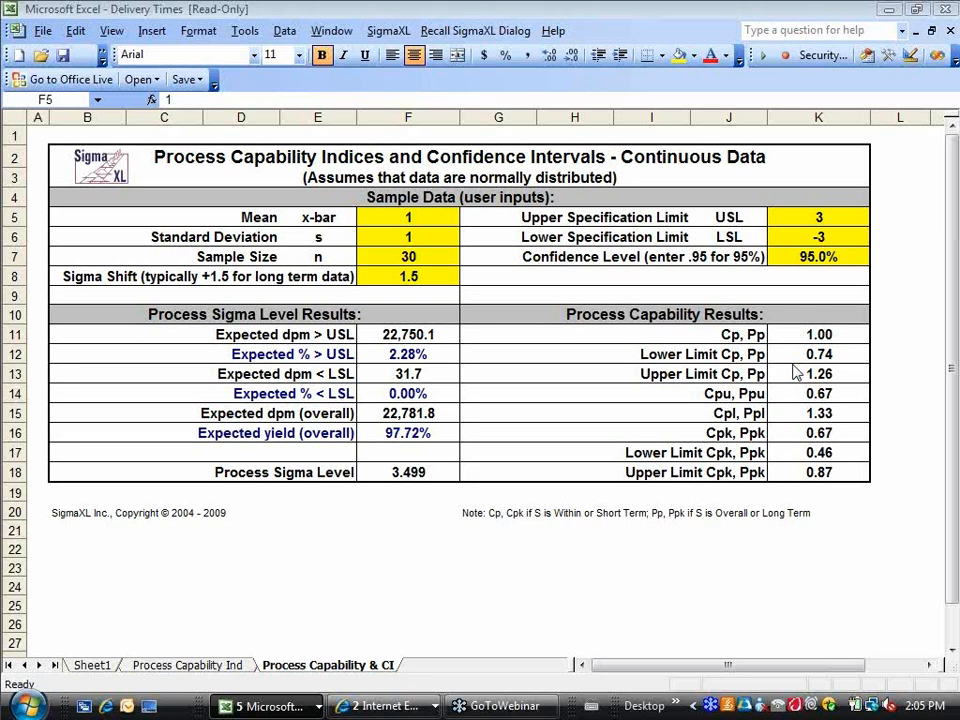
# Step: Create the Individuals Control Chart sheet from SigmaXL's basic control chart templates
pyautogui.click(382, 33)
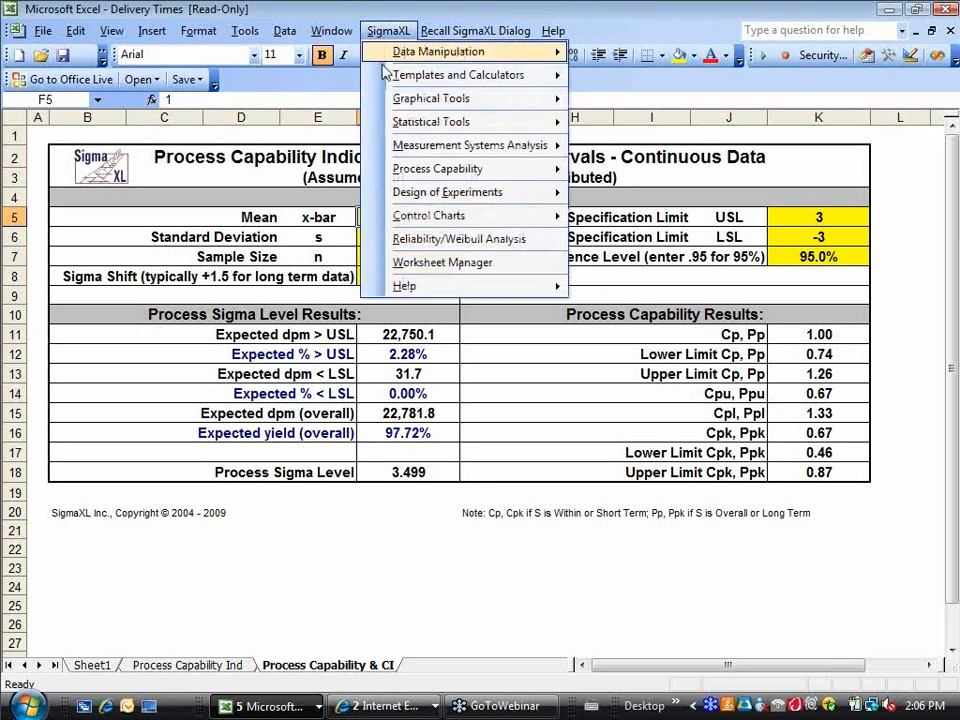
pyautogui.moveTo(410, 75)
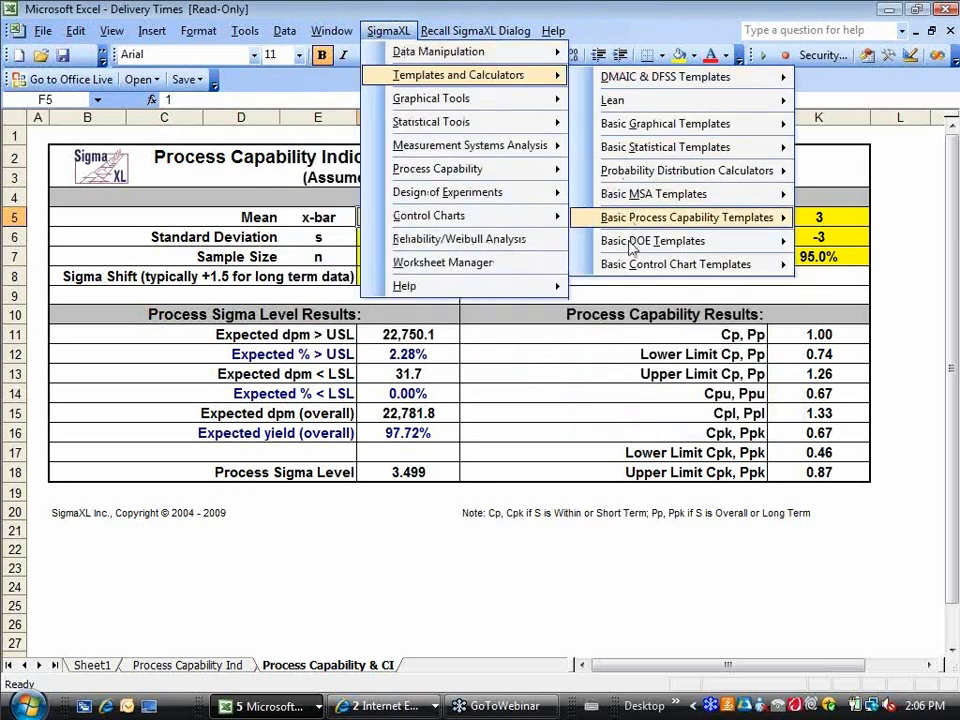
pyautogui.moveTo(633, 267)
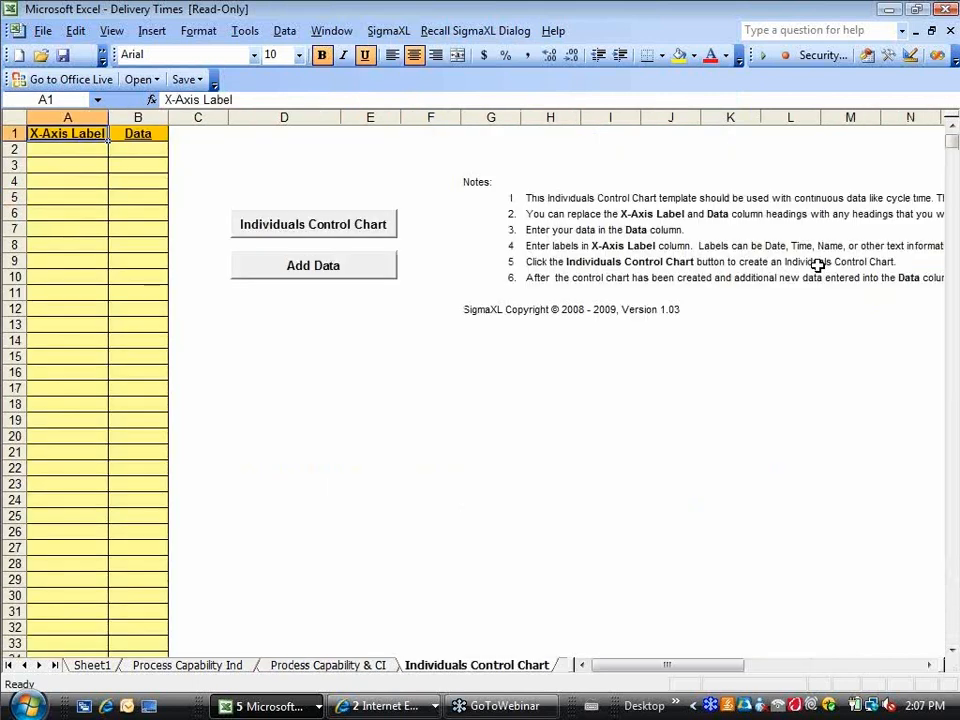
# Step: Enter 1, 2, 3, 2, 3, 4, 3, 5 and 12 in the template's Data column and generate the individuals control chart
pyautogui.click(140, 148)
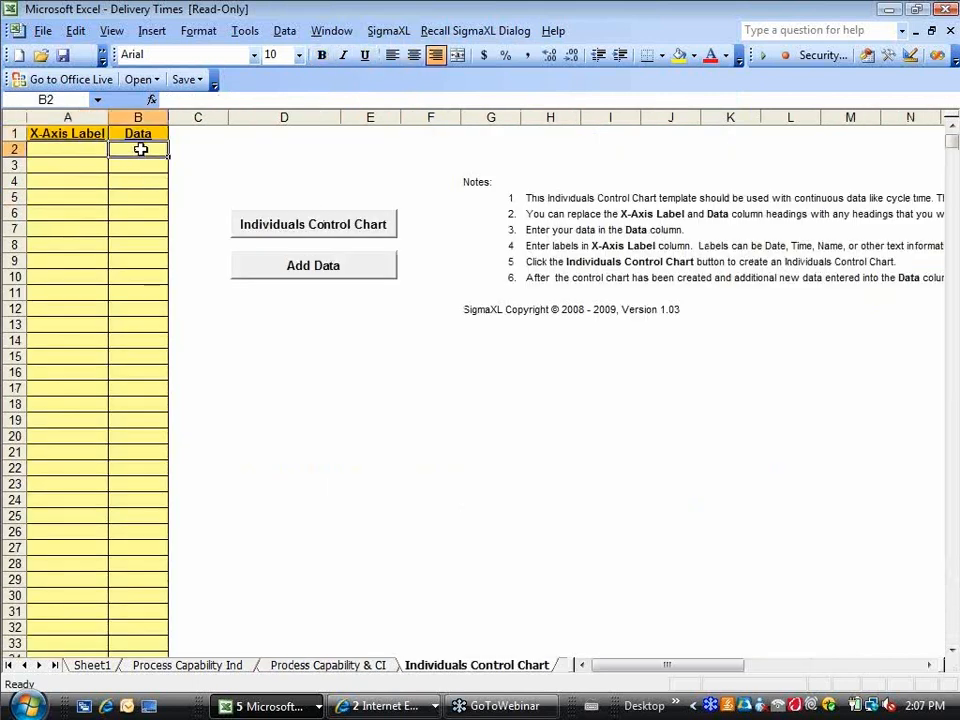
pyautogui.write('1')
pyautogui.press('Return')
pyautogui.write('2')
pyautogui.press('Return')
pyautogui.write('3')
pyautogui.press('Return')
pyautogui.write('2 3')
pyautogui.press('Return')
pyautogui.write('4')
pyautogui.press('Return')
pyautogui.write('3')
pyautogui.press('Return')
pyautogui.write('5')
pyautogui.press('Return')
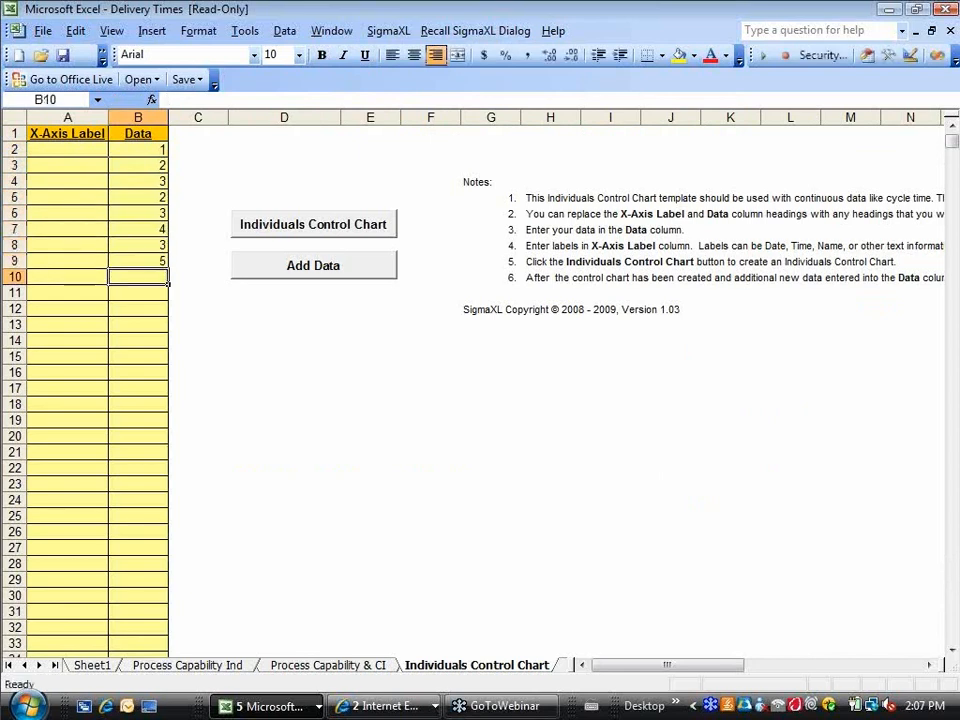
pyautogui.write('12')
pyautogui.press('Return')
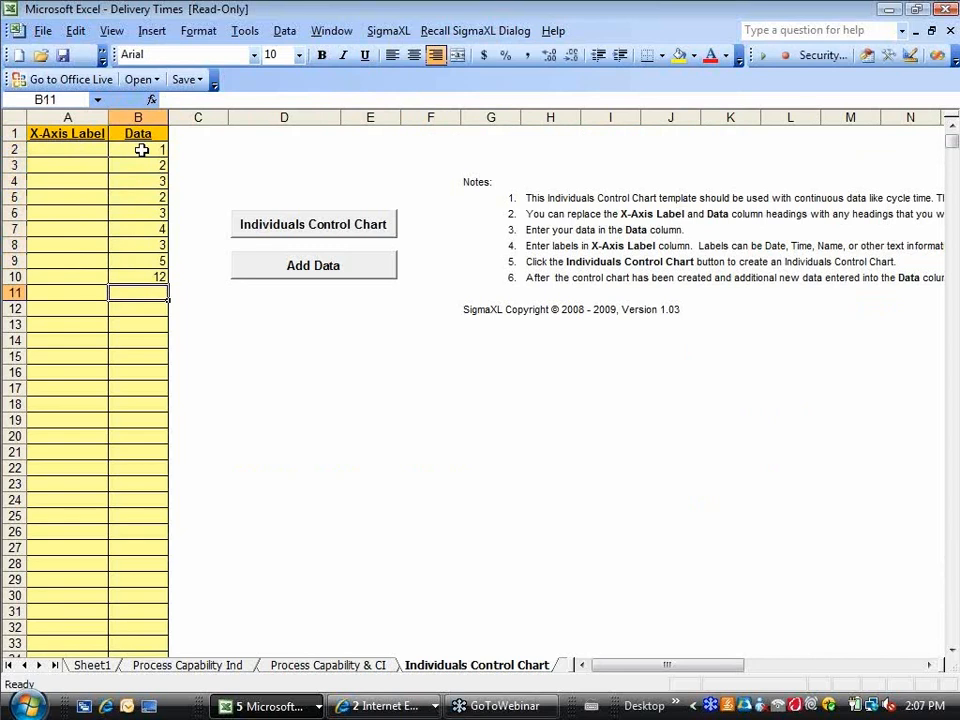
pyautogui.click(258, 228)
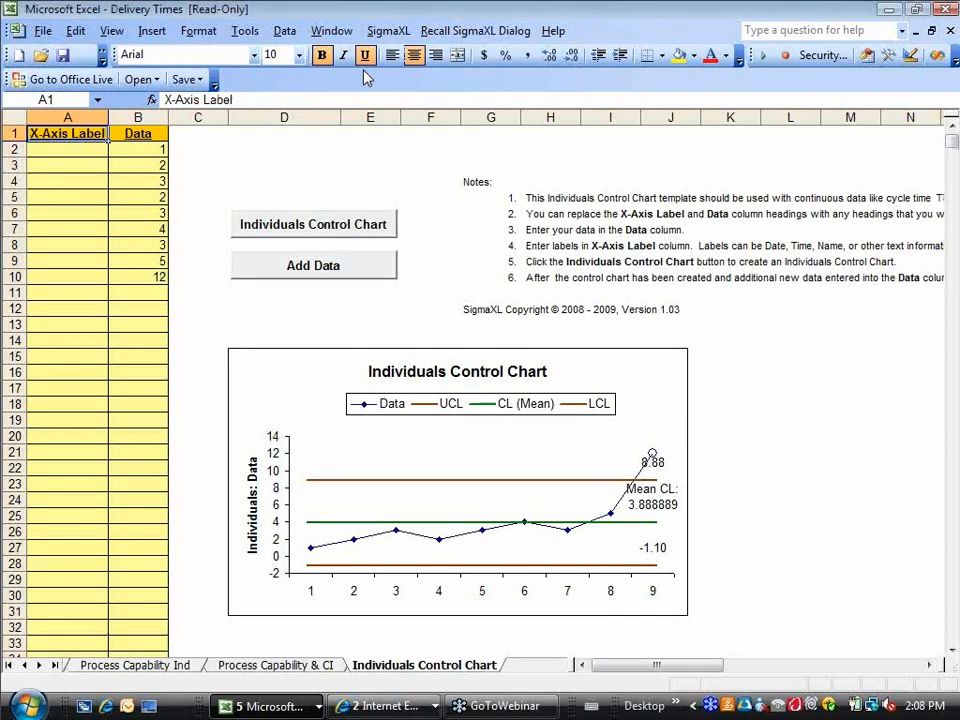
# Step: Return to Sheet1 and start a Histograms & Process Capability analysis on the selected delivery data
pyautogui.click(12, 666)
pyautogui.click(84, 667)
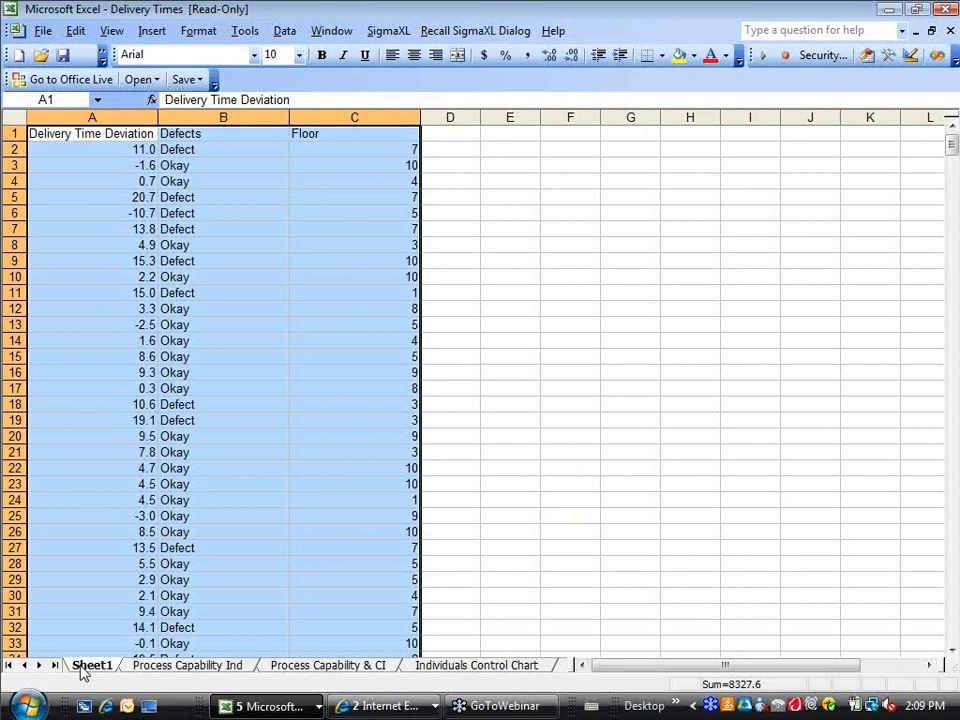
pyautogui.click(392, 32)
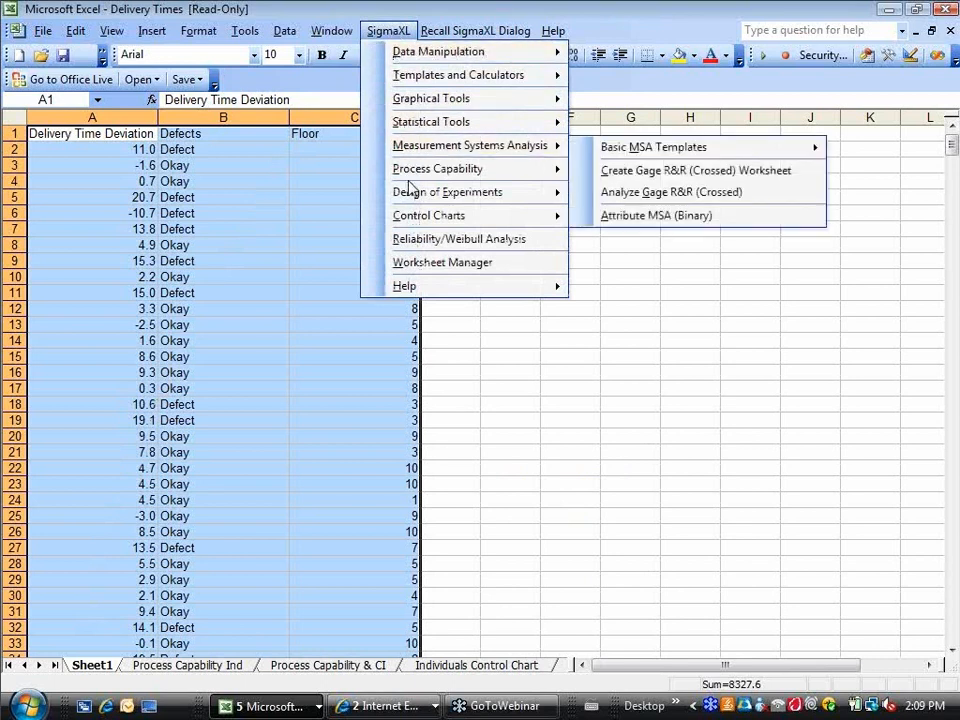
pyautogui.moveTo(409, 180)
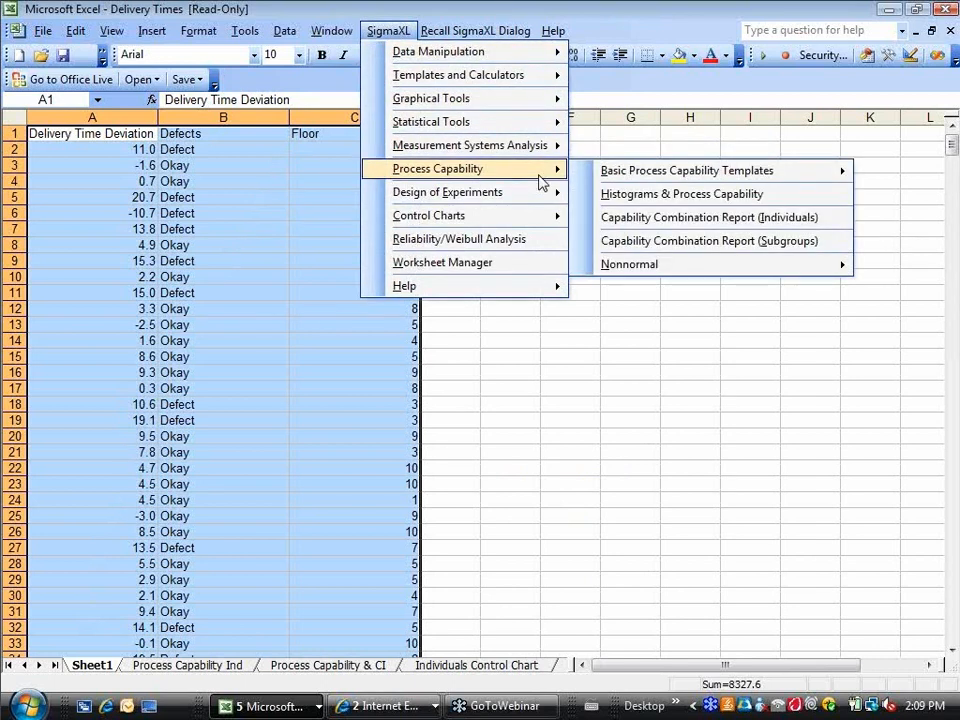
pyautogui.moveTo(607, 176)
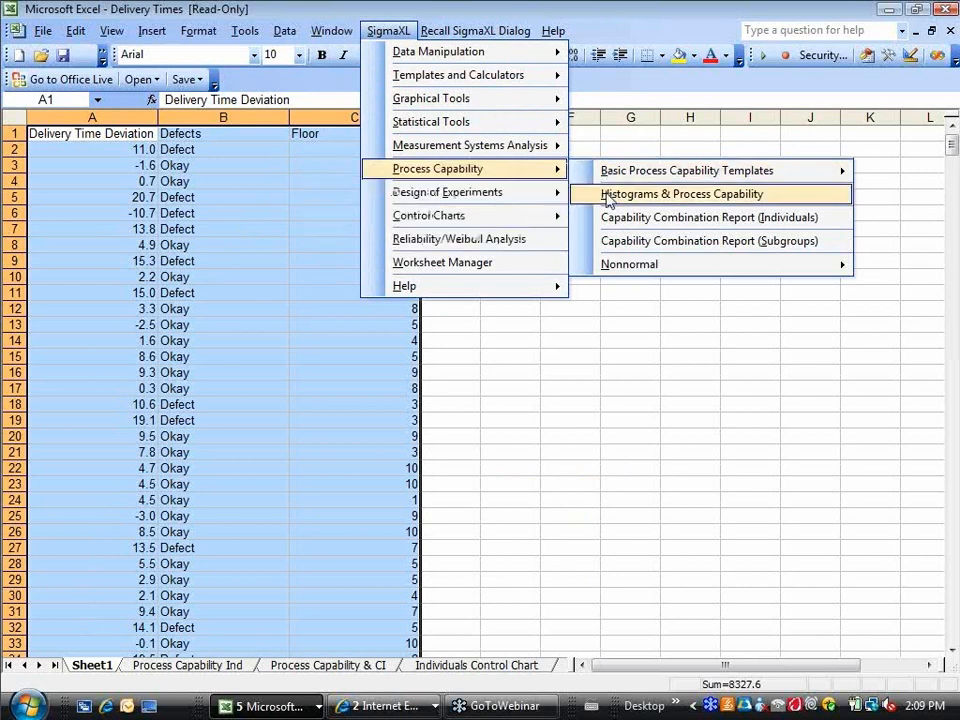
pyautogui.click(607, 198)
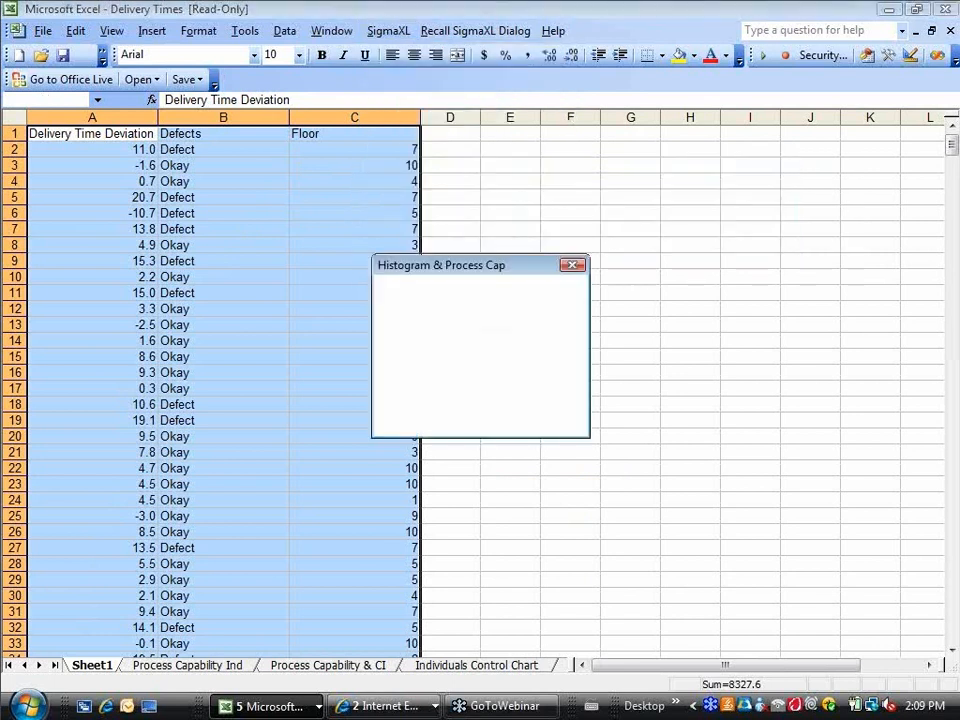
pyautogui.click(540, 421)
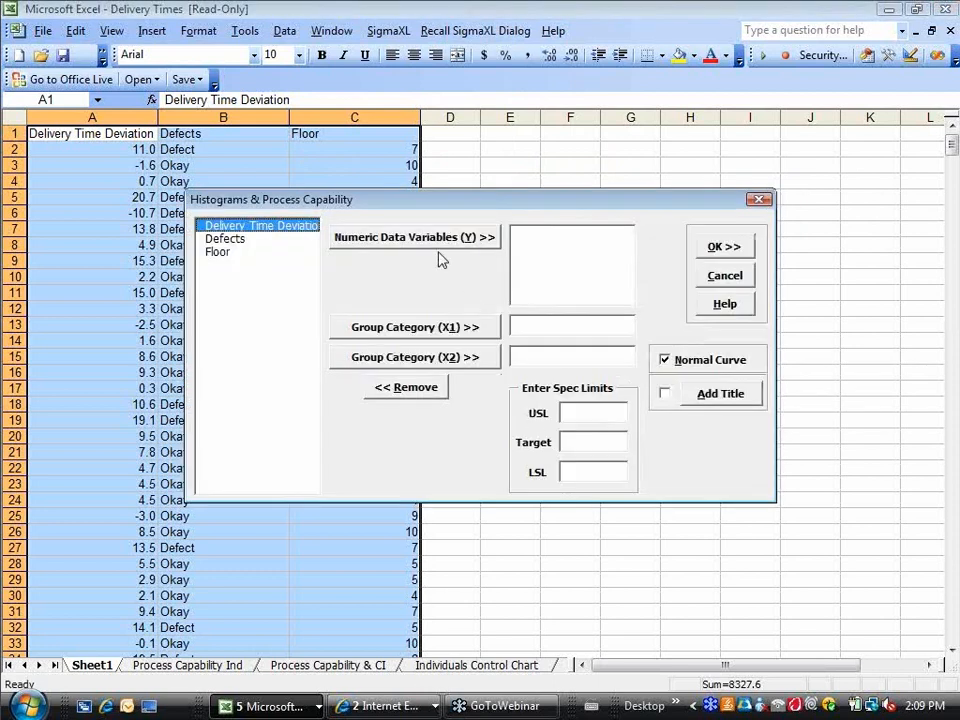
# Step: Generate the histogram with Delivery Time Deviation as numeric variable Y, USL 10, target 0 and LSL -10
pyautogui.click(417, 237)
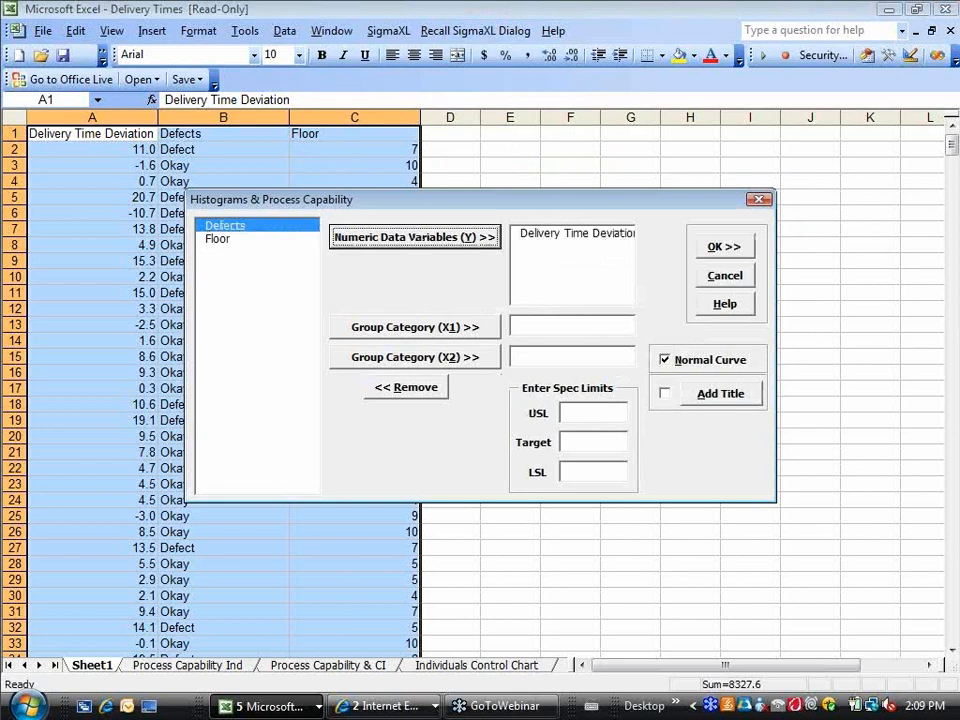
pyautogui.click(578, 411)
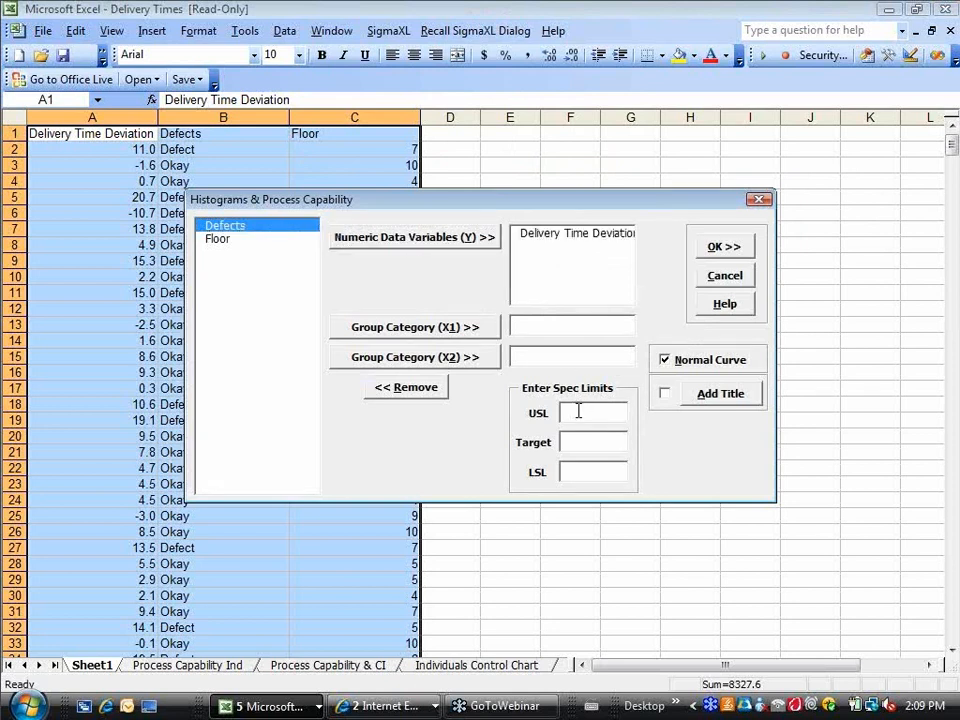
pyautogui.write('10')
pyautogui.click(577, 442)
pyautogui.write('0')
pyautogui.click(573, 471)
pyautogui.write('-10')
pyautogui.press('Return')
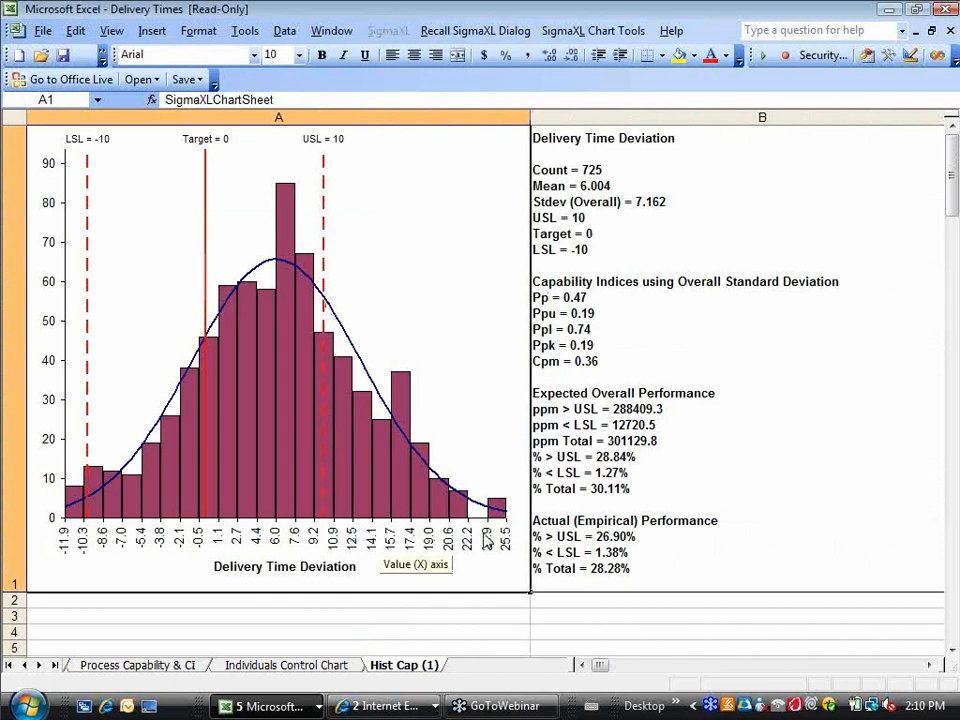
# Step: Examine the histogram bars and normal curve around the upper specification limit
pyautogui.moveTo(224, 382)
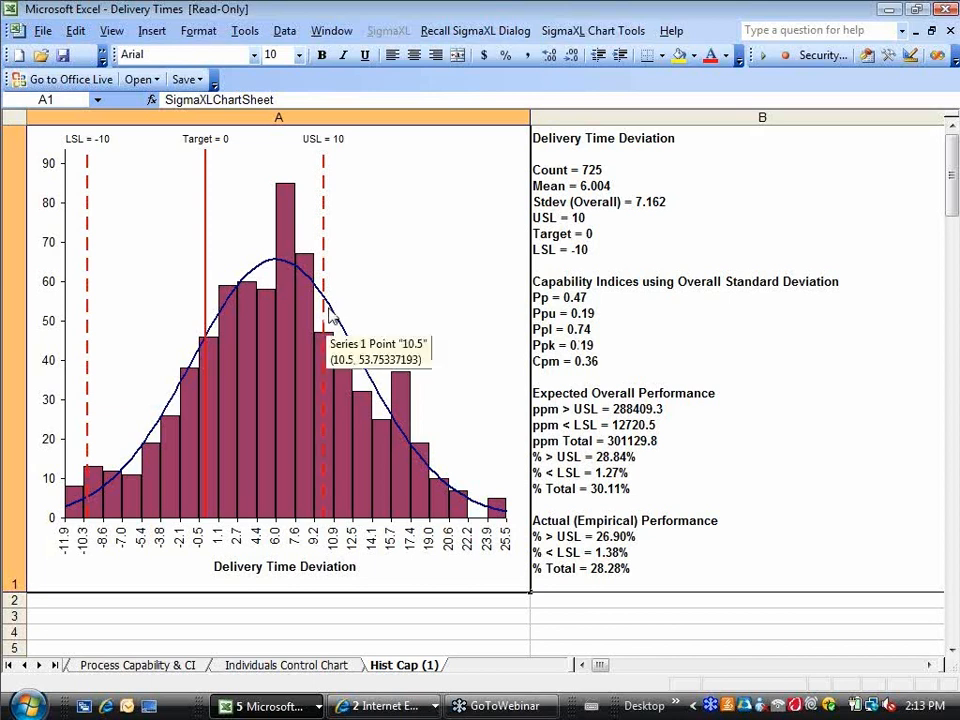
pyautogui.moveTo(330, 500)
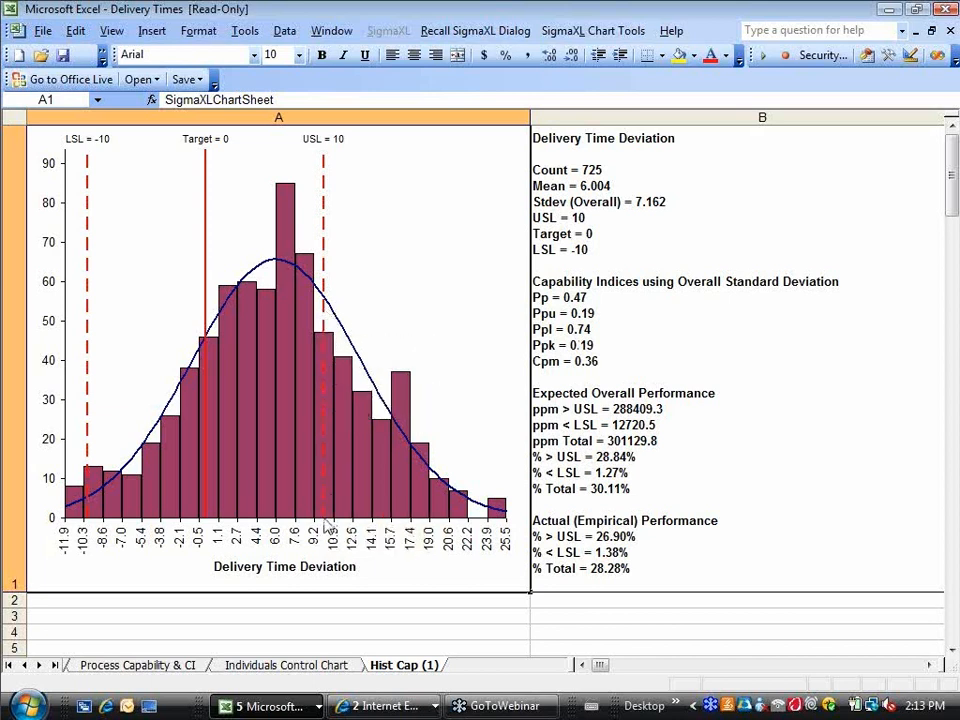
pyautogui.moveTo(337, 522)
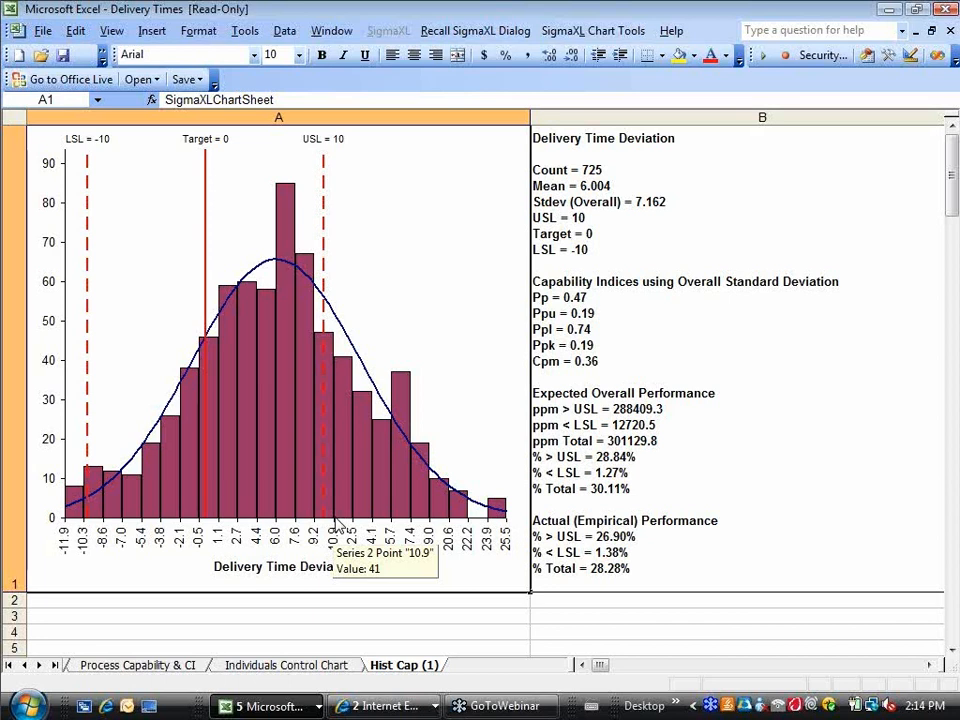
# Step: Return to Sheet1 and start a Capability Combination Report (Individuals) on the selected delivery data
pyautogui.press('F4')
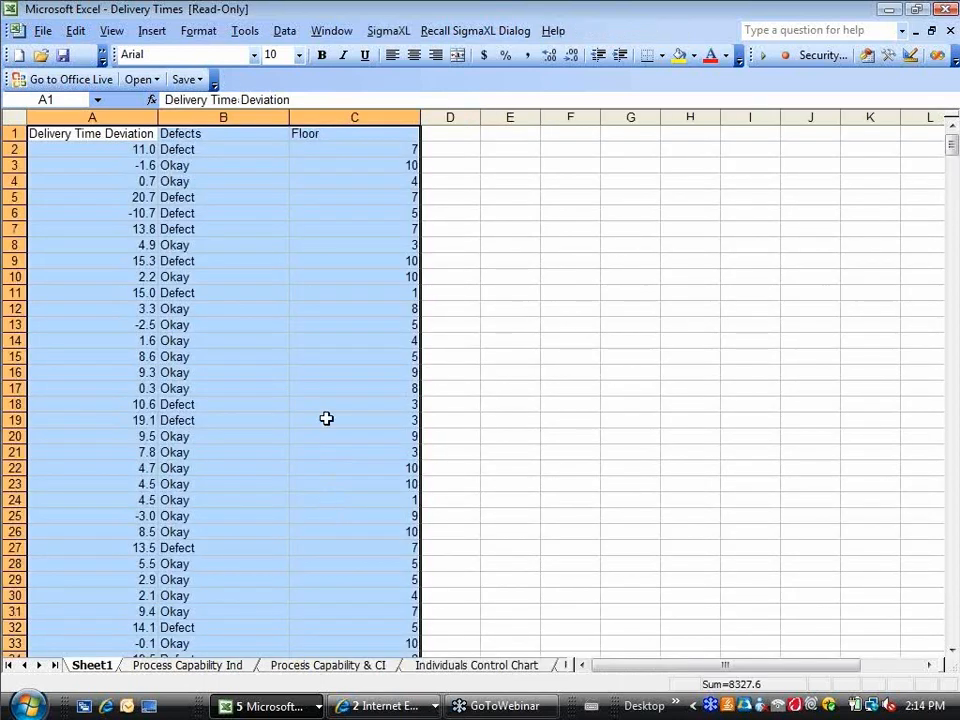
pyautogui.click(387, 31)
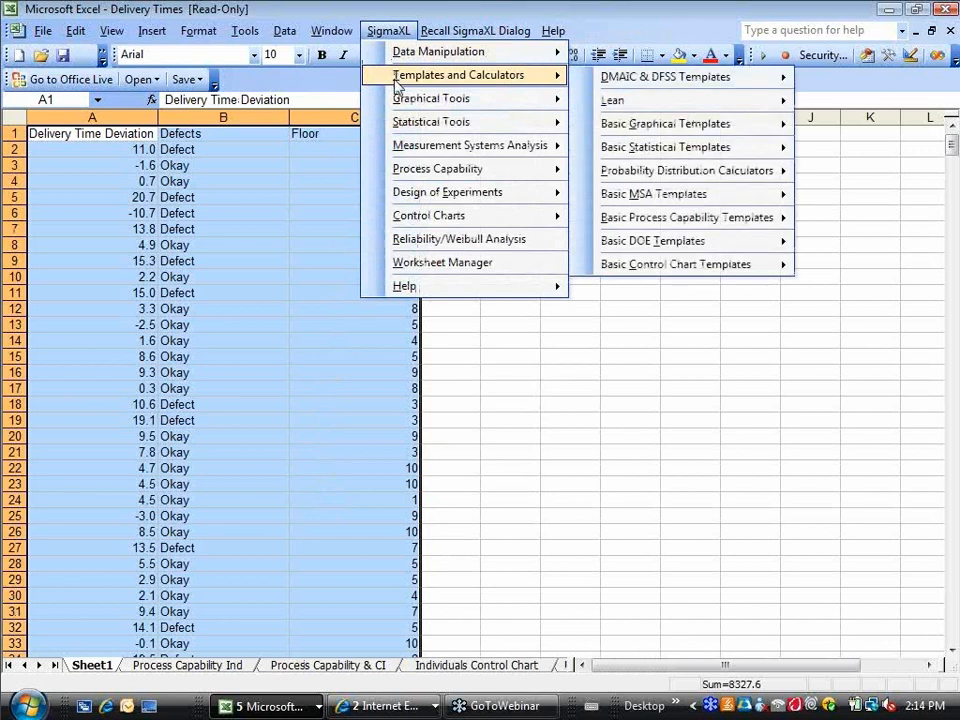
pyautogui.moveTo(399, 167)
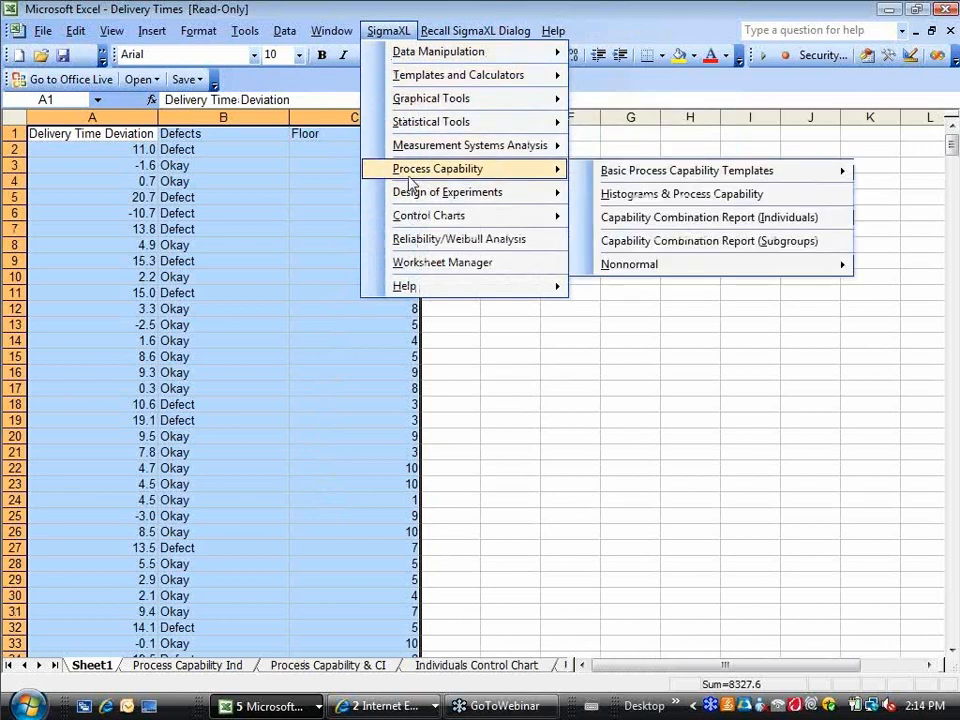
pyautogui.click(624, 194)
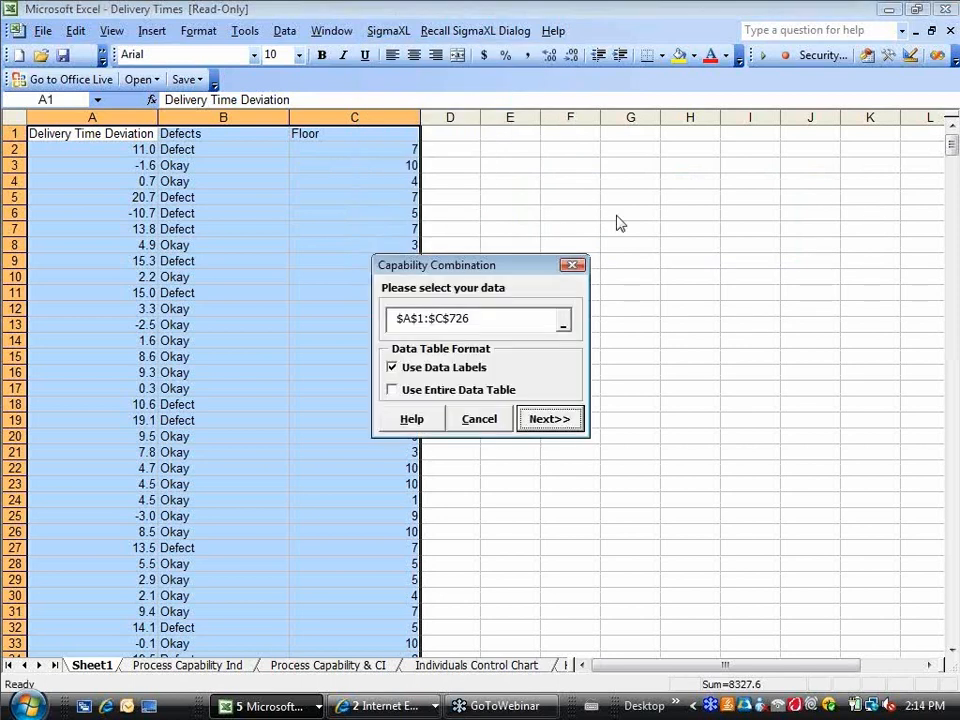
pyautogui.click(558, 420)
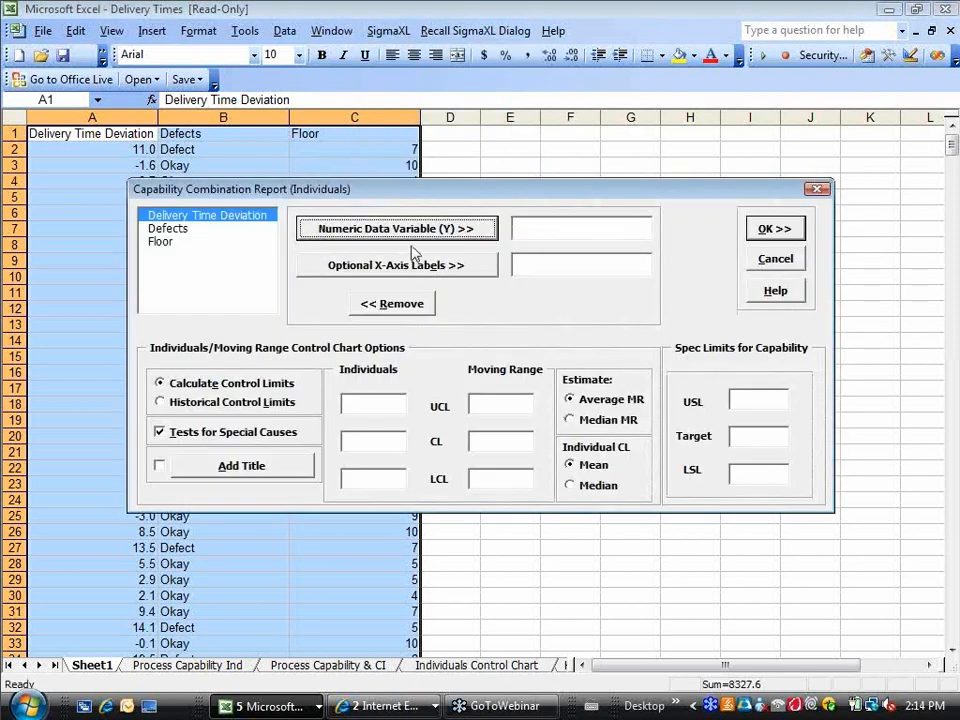
# Step: Generate the capability report with Delivery Time Deviation as numeric variable Y, USL 10, target 0 and LSL -10
pyautogui.click(401, 230)
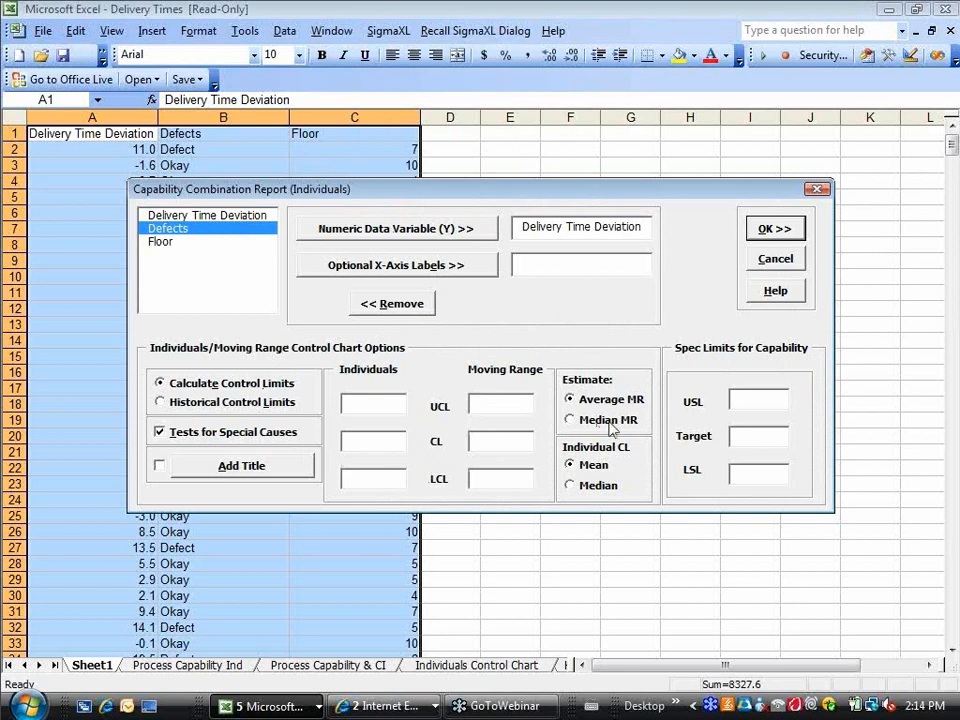
pyautogui.click(755, 398)
pyautogui.write('10')
pyautogui.click(746, 433)
pyautogui.write('0')
pyautogui.click(742, 473)
pyautogui.write('-10')
pyautogui.click(770, 231)
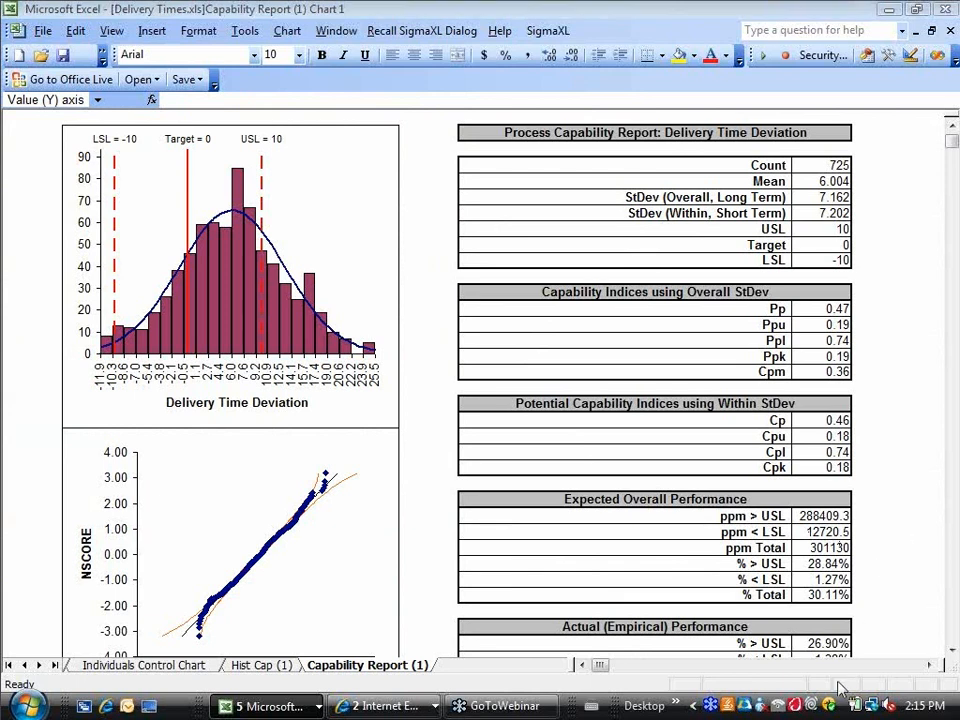
# Step: Examine the delivery time capability report's indices, expected and actual performance, Anderson-Darling normality test, and Individuals and Moving Range charts
pyautogui.click(953, 650)
pyautogui.click(953, 650)
pyautogui.click(953, 650)
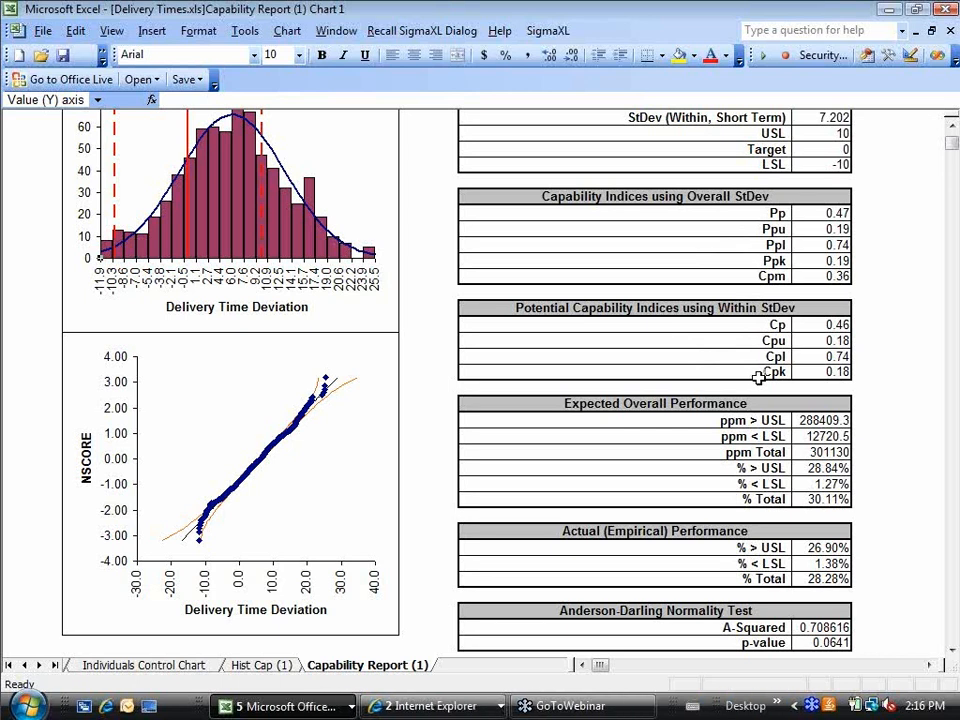
pyautogui.click(951, 649)
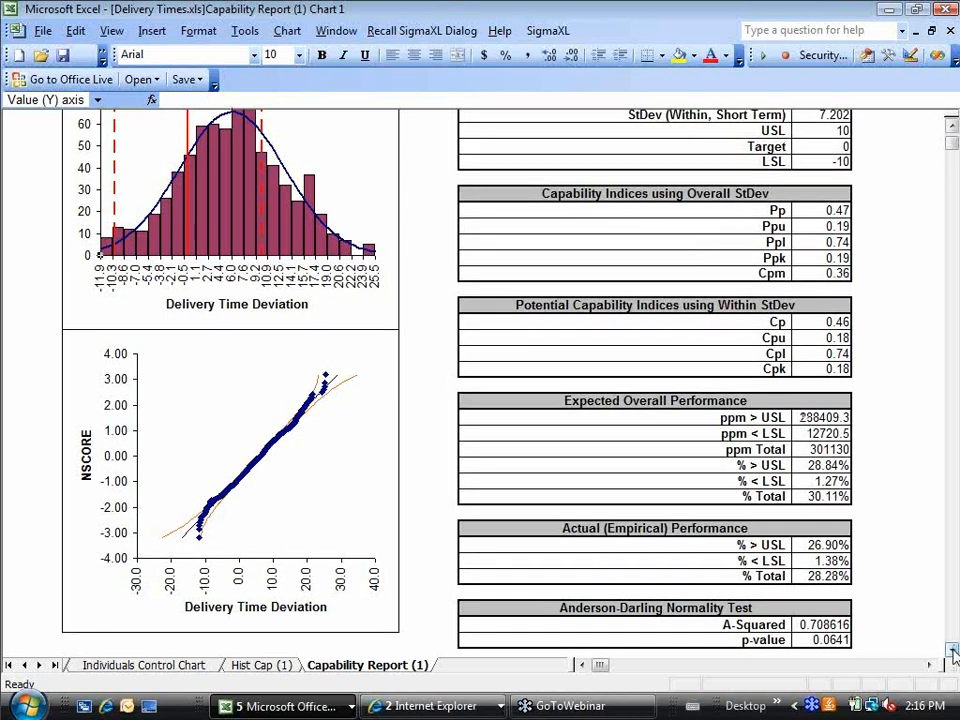
pyautogui.click(951, 649)
pyautogui.click(951, 649)
pyautogui.click(951, 649)
pyautogui.click(951, 649)
pyautogui.click(951, 649)
pyautogui.click(951, 649)
pyautogui.click(951, 649)
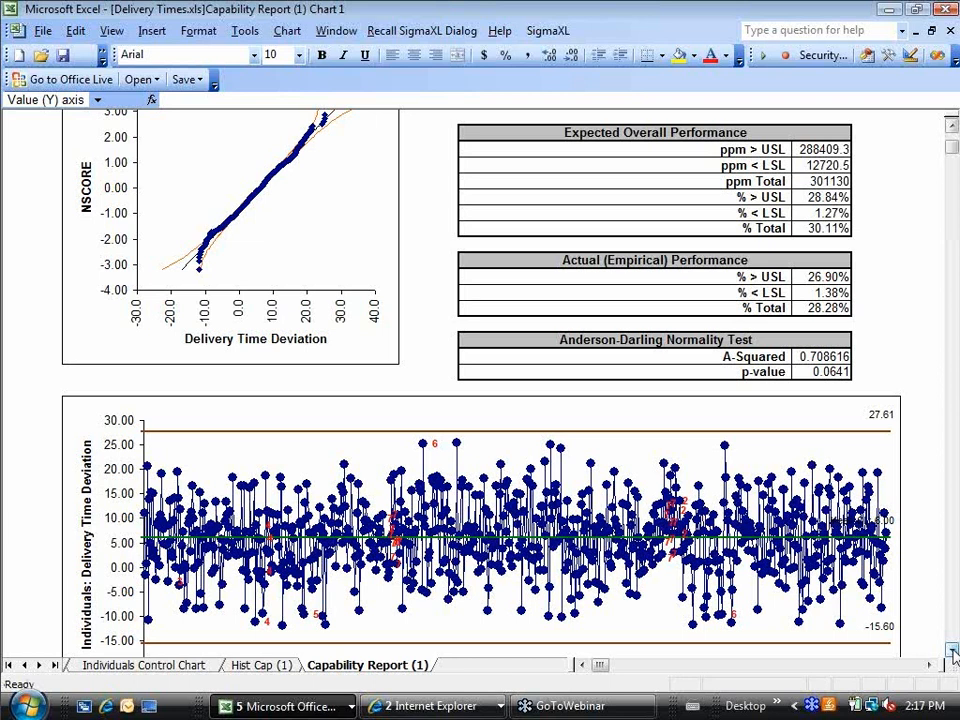
pyautogui.moveTo(951, 650); pyautogui.dragTo(951, 650)
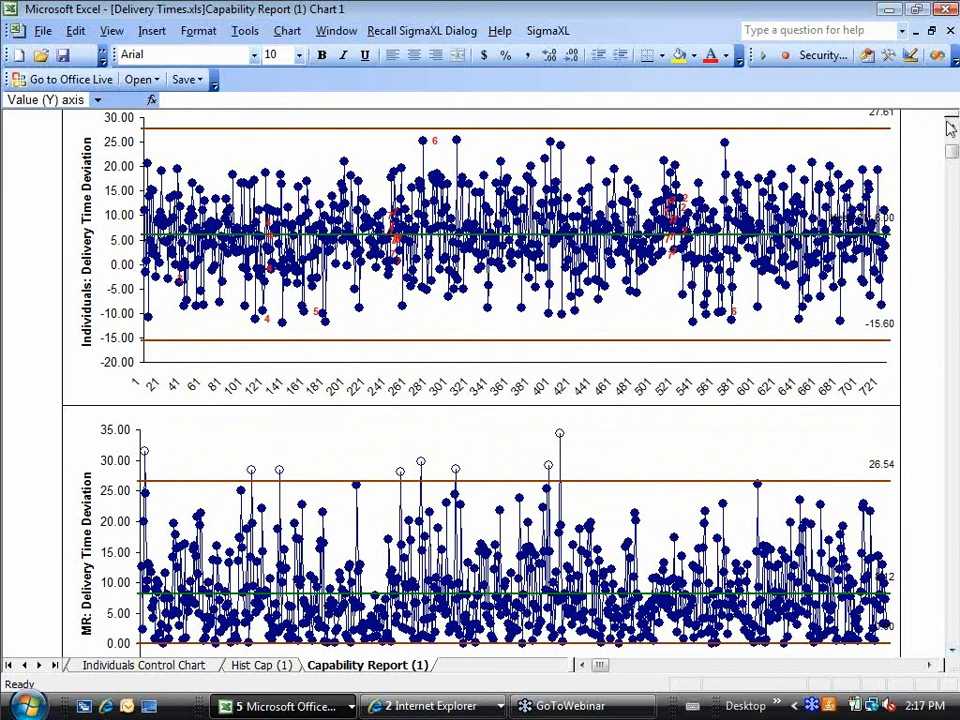
pyautogui.moveTo(951, 125); pyautogui.dragTo(951, 125)
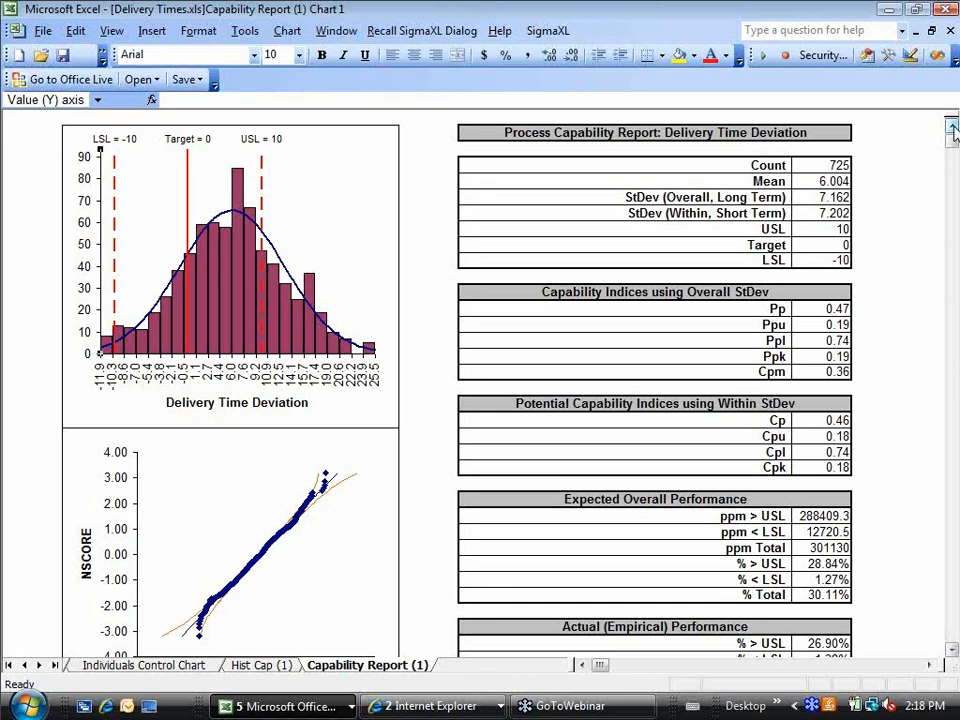
# Step: Switch to the Nonnormal Cycle Time2 workbook
pyautogui.hotkey('alt', 'Tab')
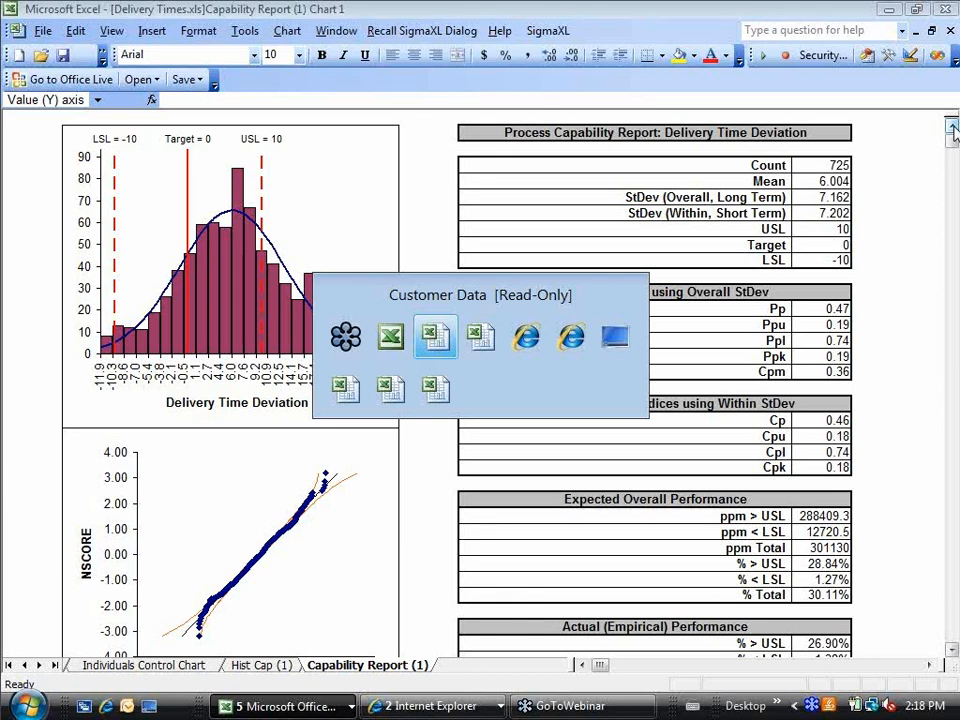
pyautogui.hotkey('alt', 'Tab')
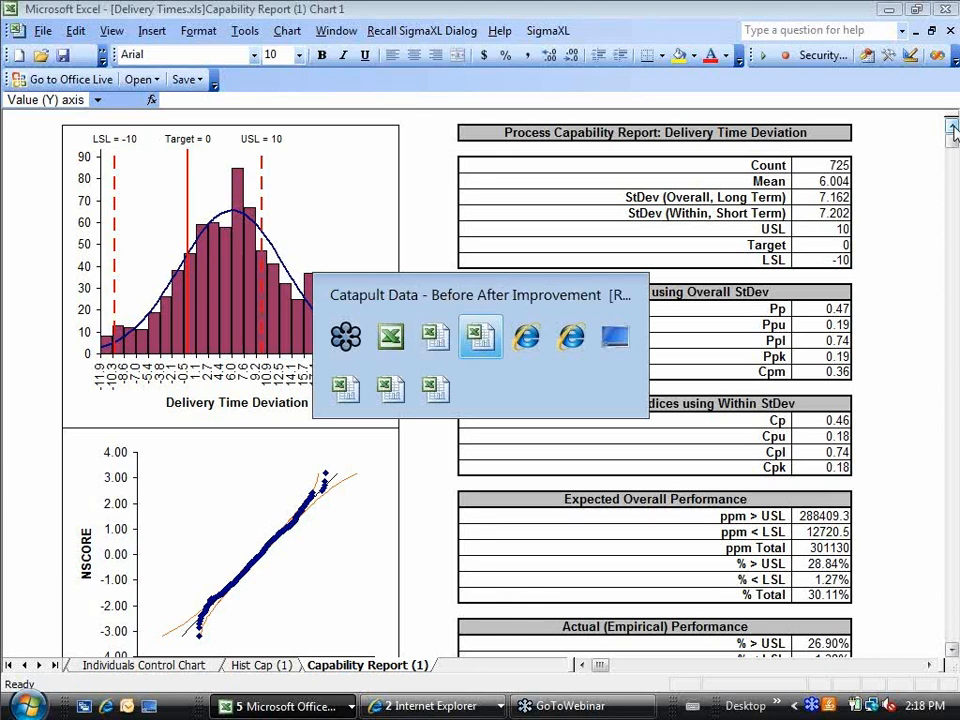
pyautogui.hotkey('alt', 'Tab')
pyautogui.hotkey('alt', 'Tab')
pyautogui.hotkey('alt', 'Tab')
pyautogui.hotkey('alt', 'Tab')
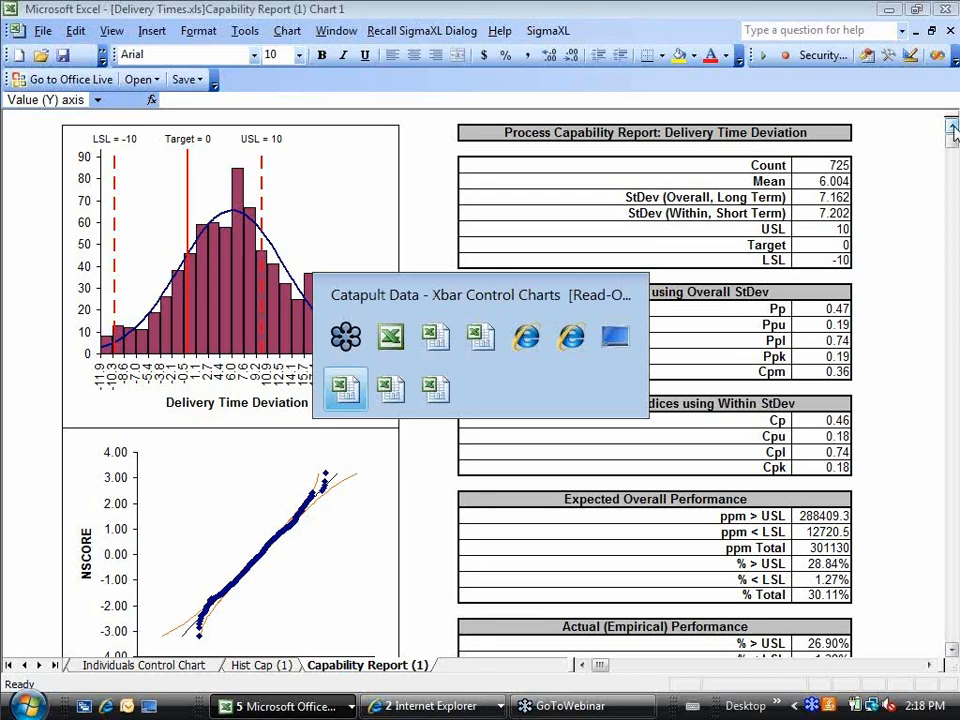
pyautogui.hotkey('alt', 'Tab')
pyautogui.hotkey('alt', 'Tab')
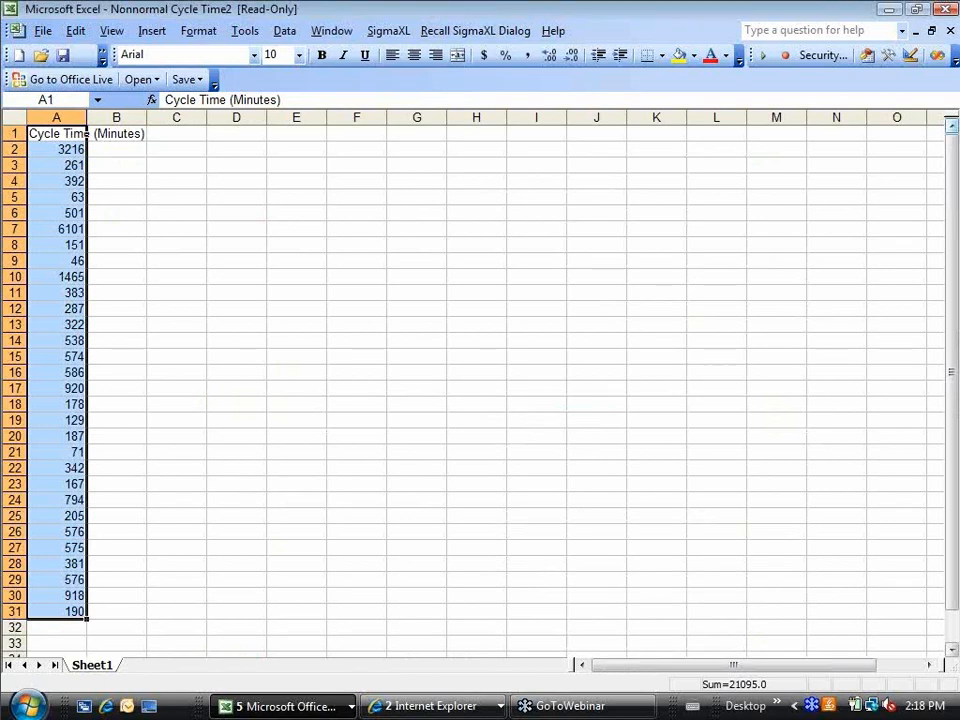
# Step: Create a normal probability plot of the selected data with Cycle Time (Minutes) as numeric variable Y
pyautogui.click(404, 32)
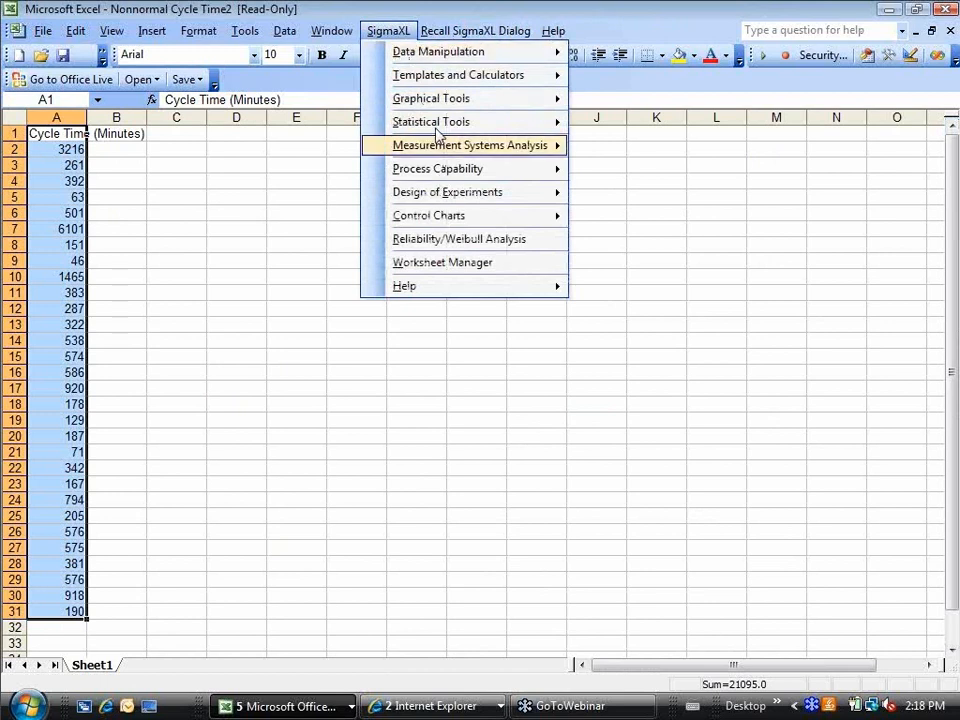
pyautogui.moveTo(439, 108)
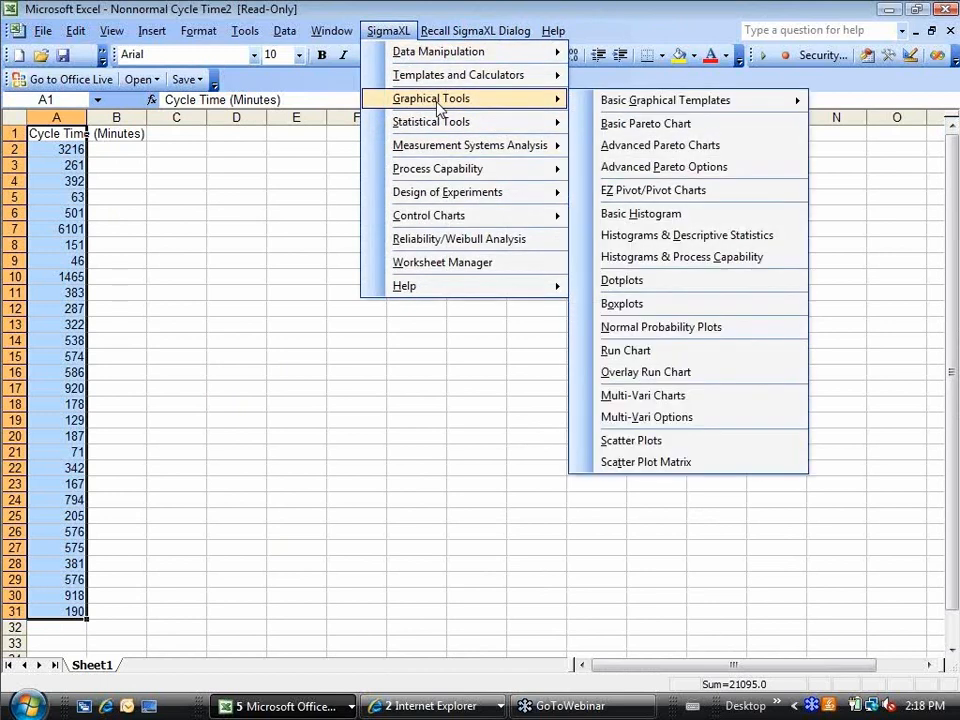
pyautogui.click(672, 327)
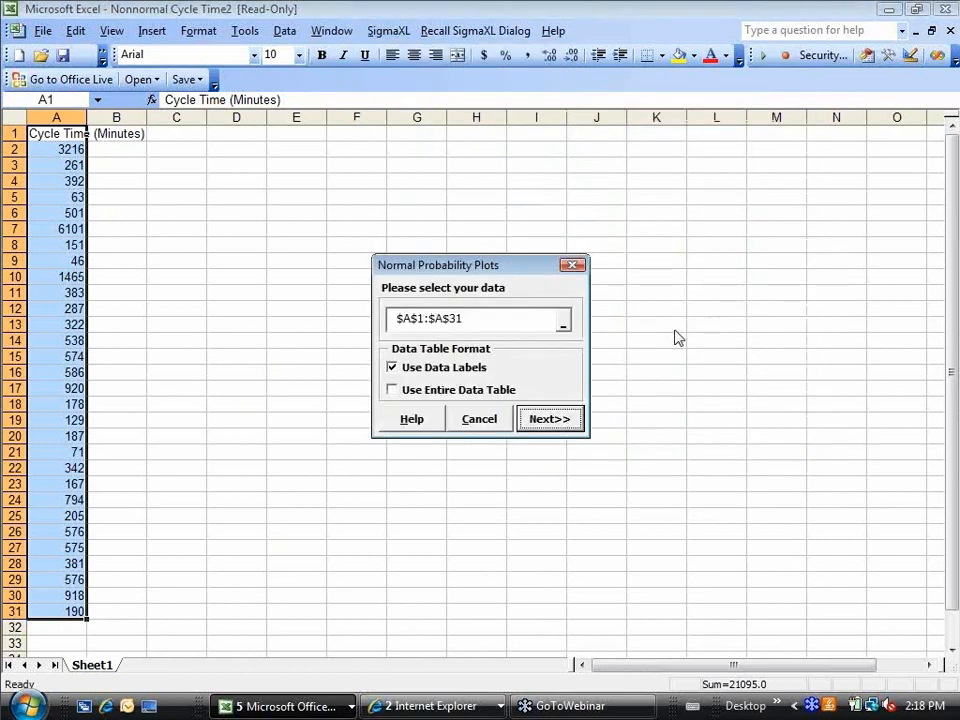
pyautogui.click(557, 421)
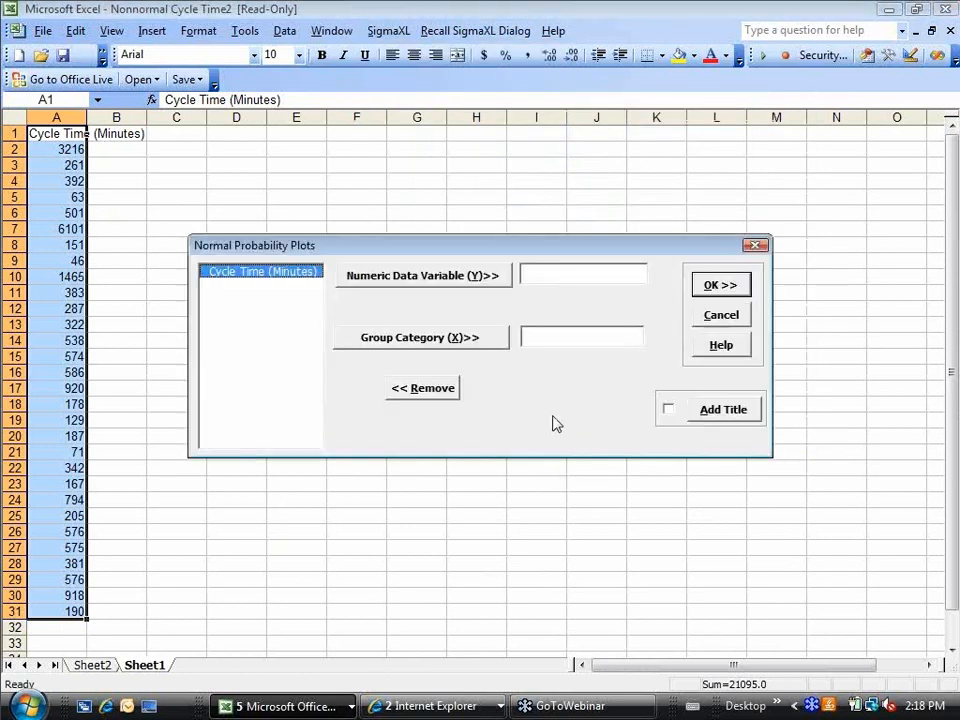
pyautogui.click(426, 271)
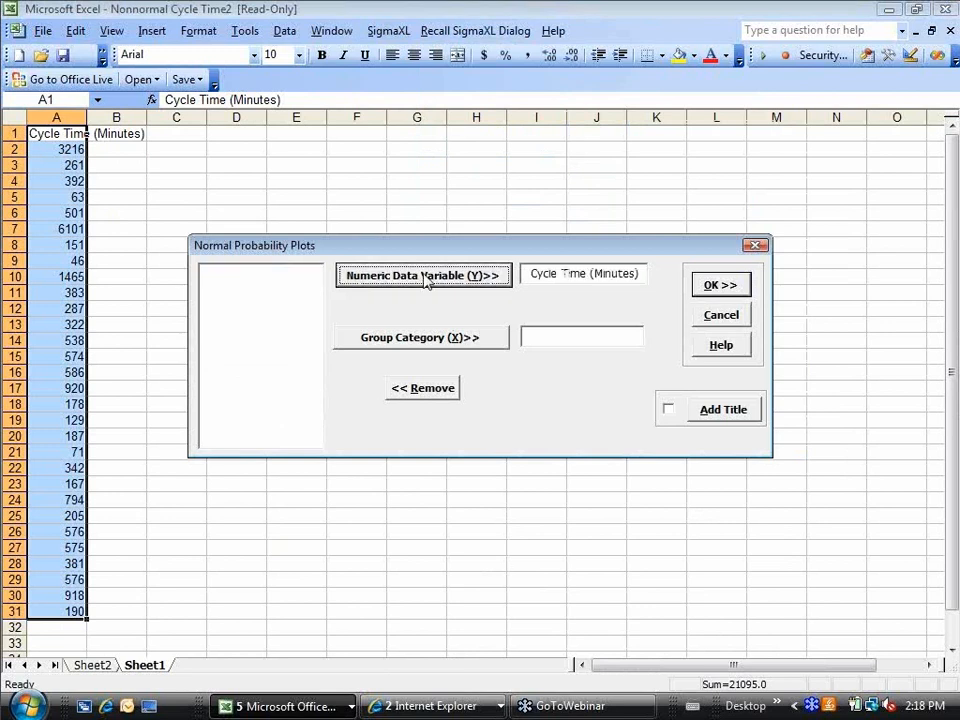
pyautogui.click(710, 285)
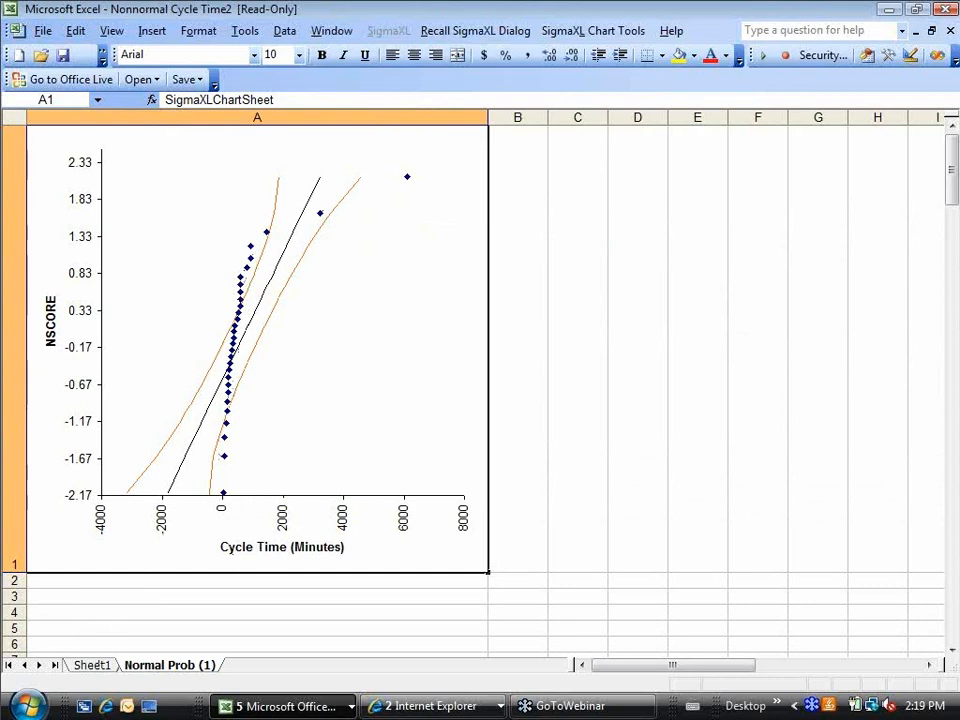
# Step: Return to Sheet1 and generate Histograms & Descriptive Statistics with Cycle Time (Minutes) as numeric variable Y
pyautogui.click(92, 665)
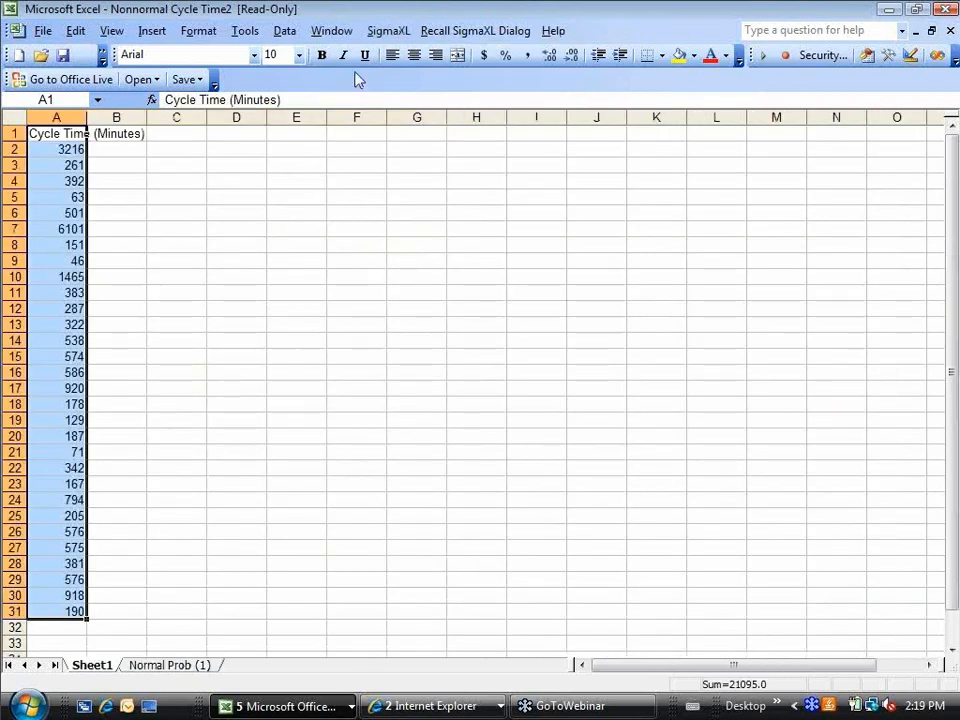
pyautogui.click(388, 31)
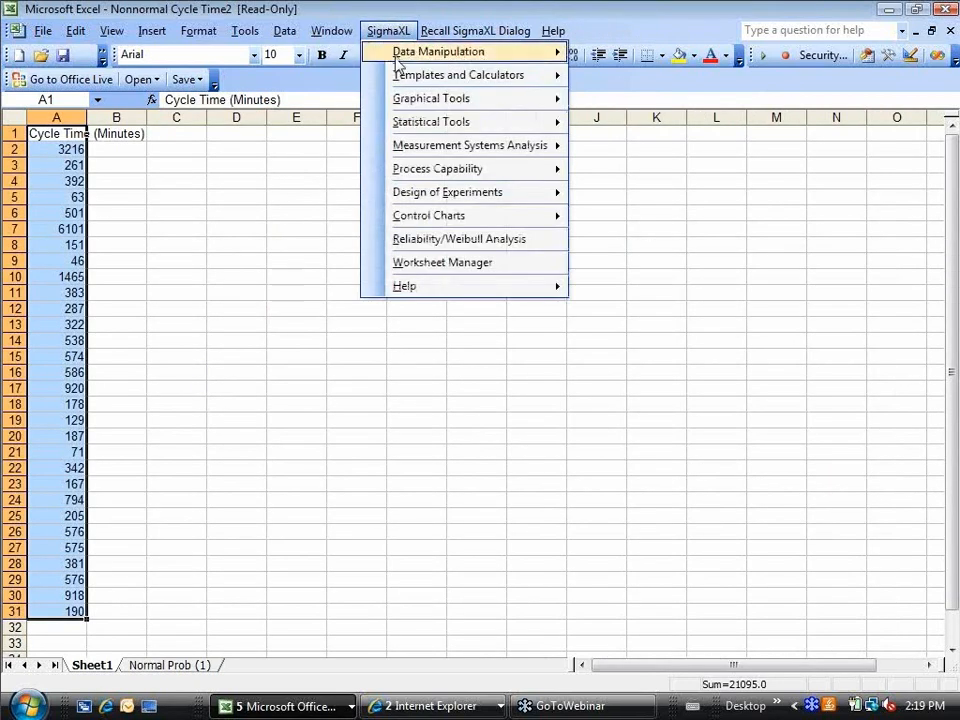
pyautogui.moveTo(409, 107)
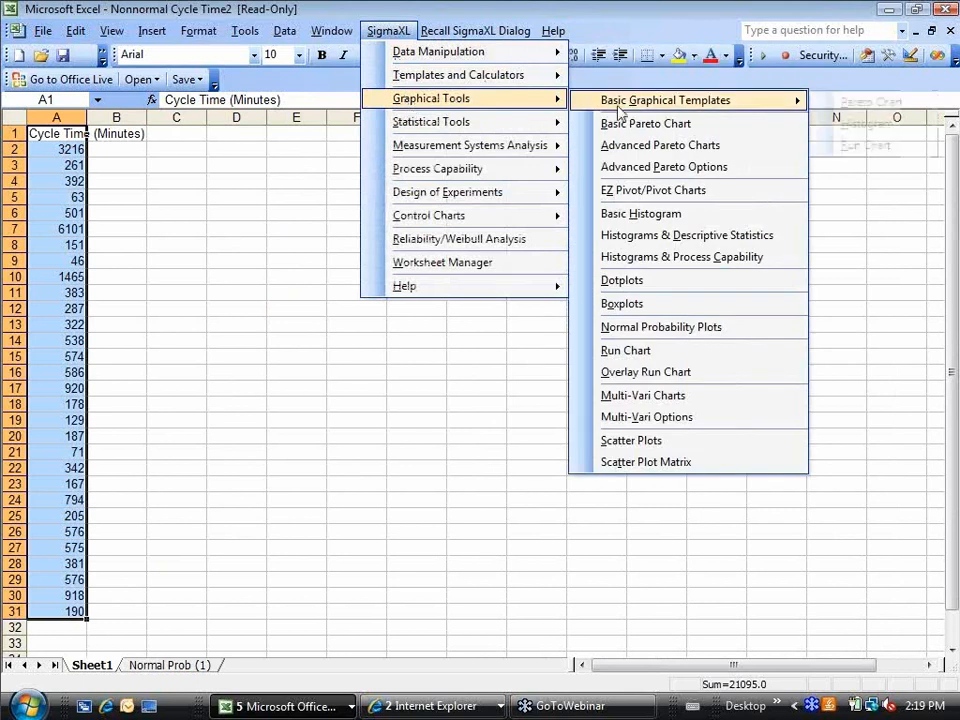
pyautogui.click(640, 235)
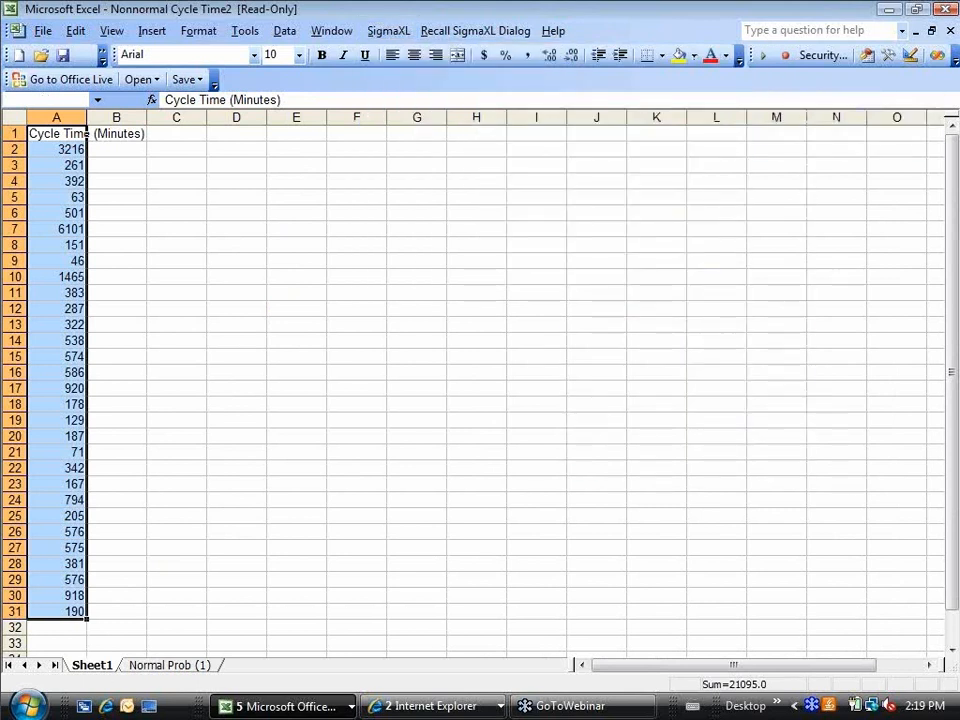
pyautogui.click(549, 419)
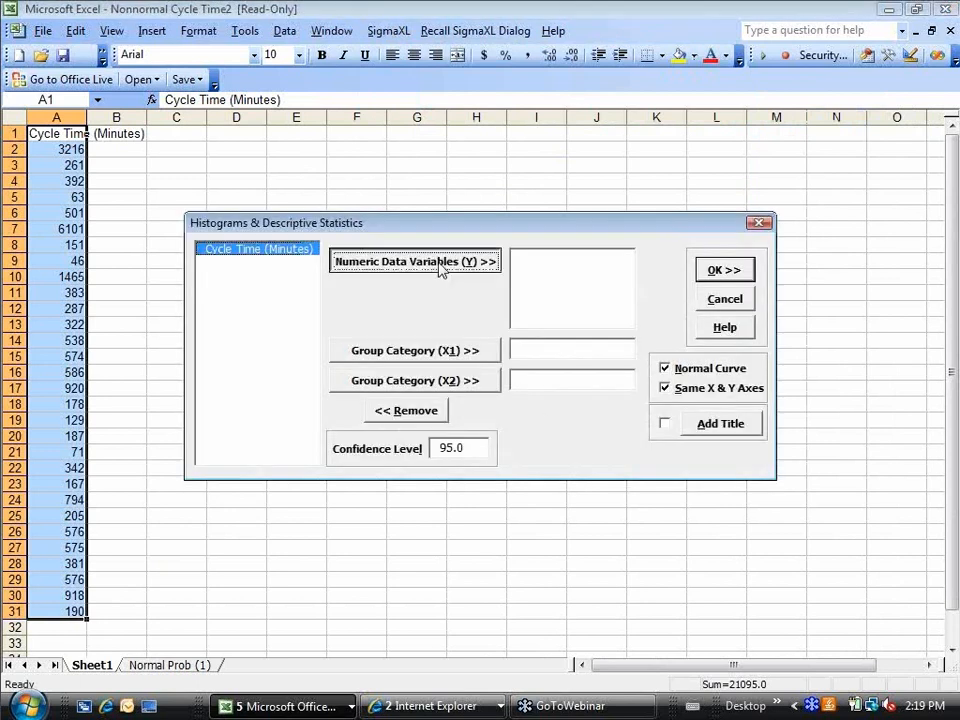
pyautogui.click(439, 263)
pyautogui.click(724, 270)
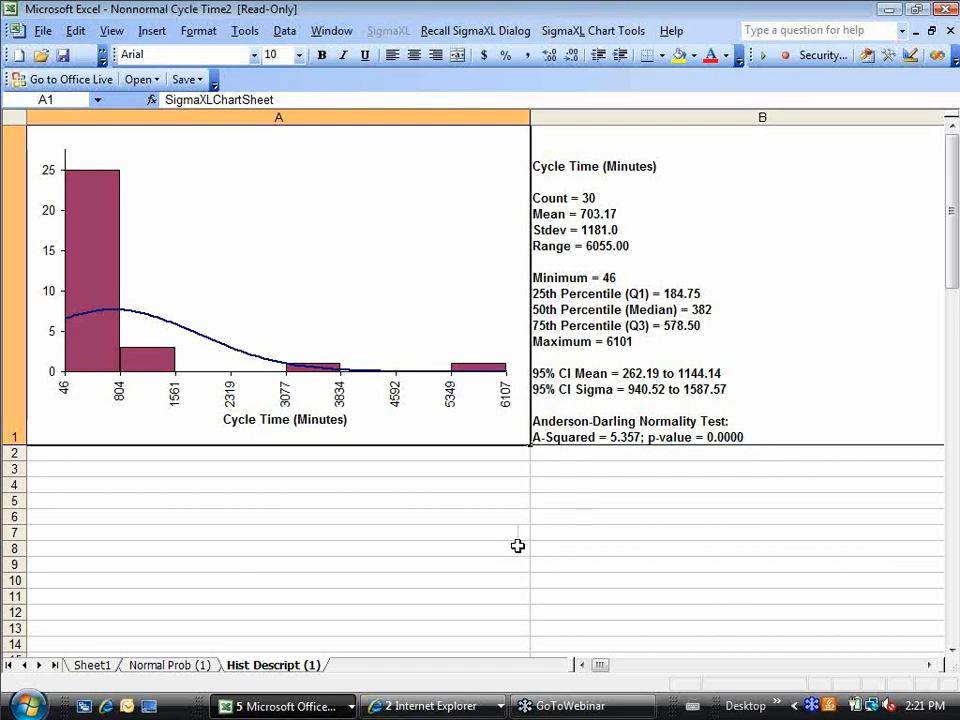
# Step: From the Sheet1 data, generate a Capability Combination Report (Individuals) with Cycle Time (Minutes) as numeric variable Y and USL 1000
pyautogui.click(91, 668)
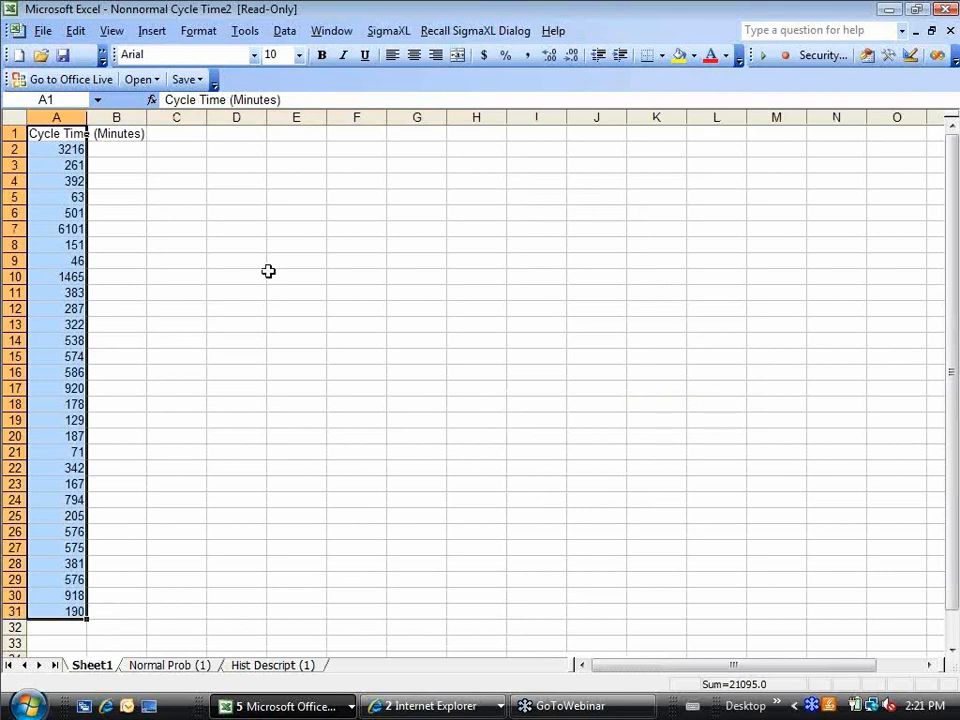
pyautogui.click(386, 33)
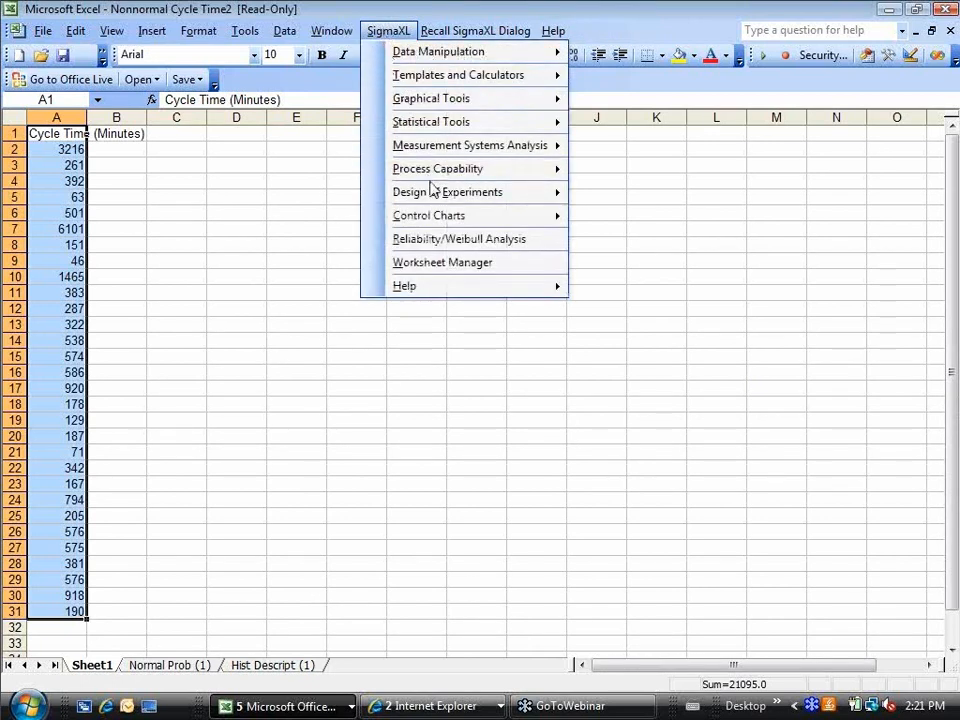
pyautogui.moveTo(431, 178)
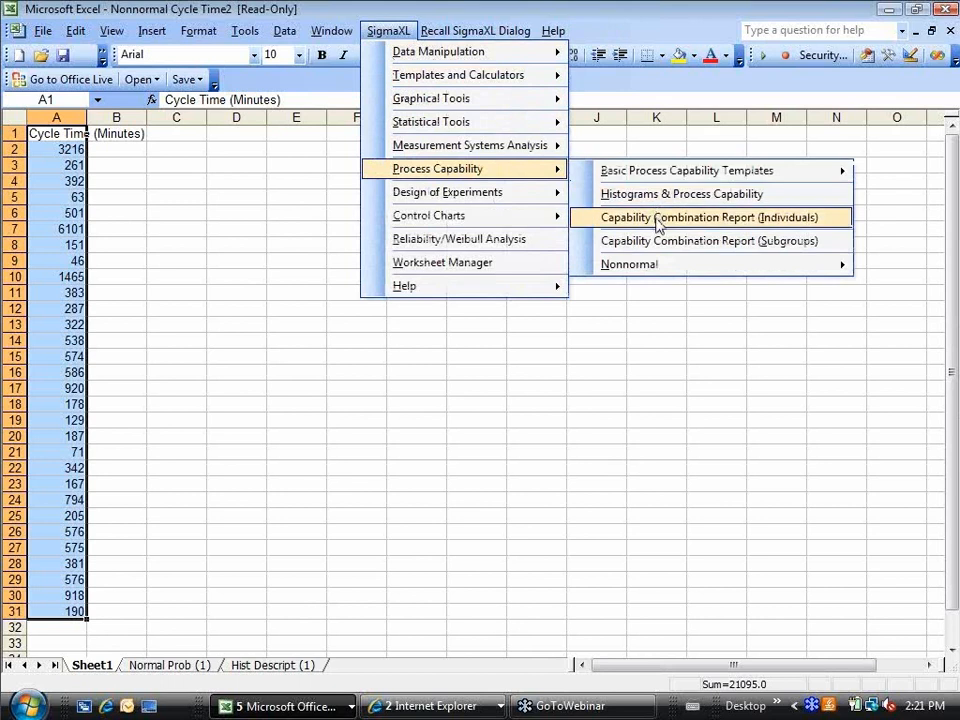
pyautogui.click(658, 220)
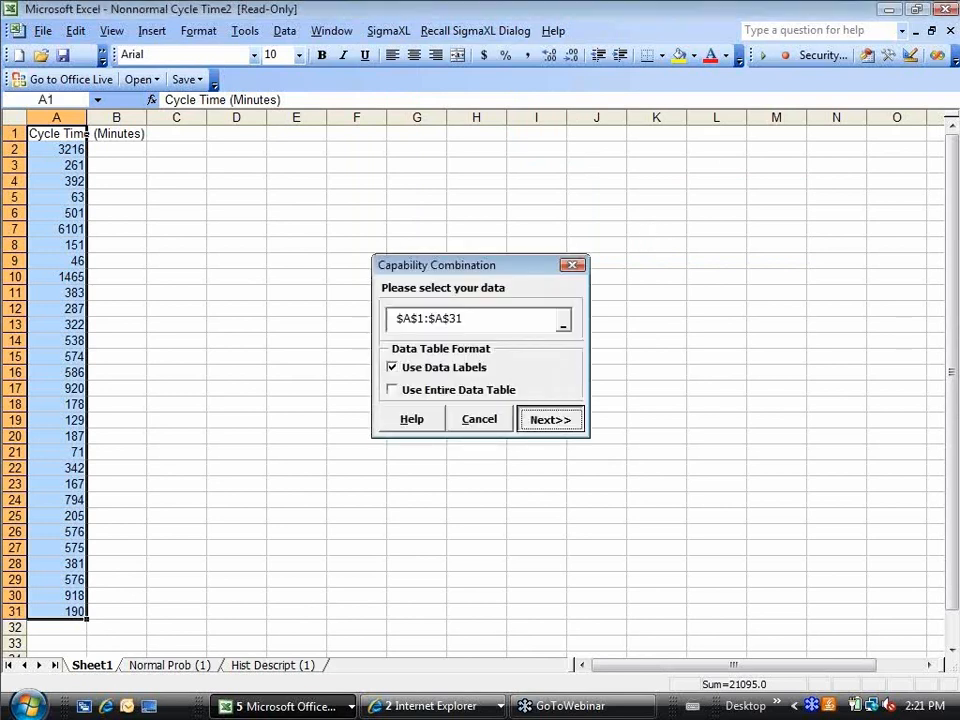
pyautogui.click(550, 419)
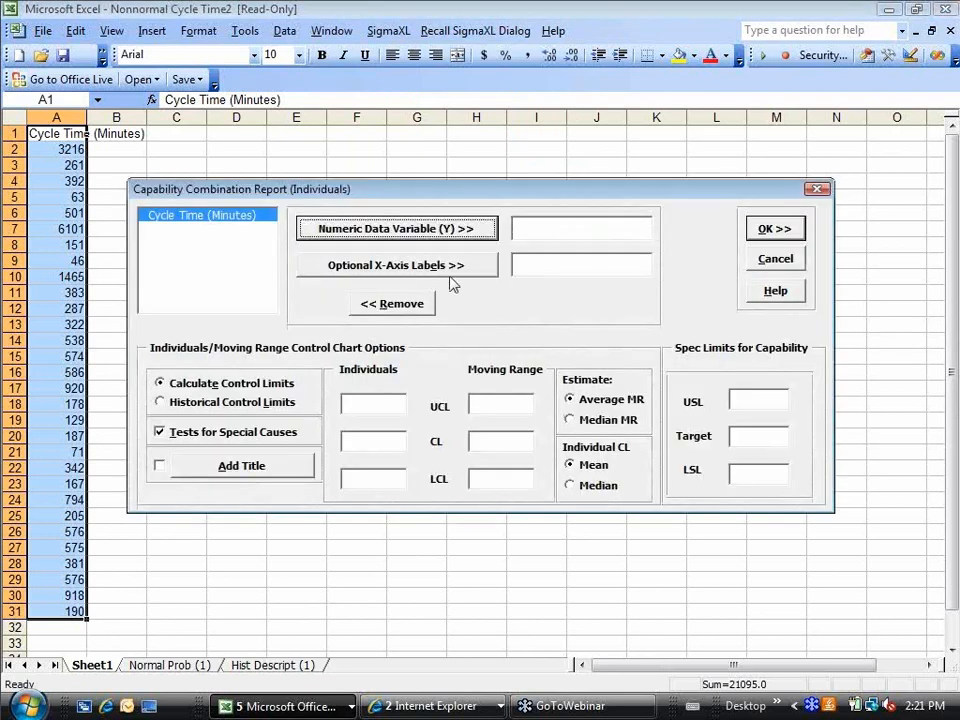
pyautogui.click(441, 234)
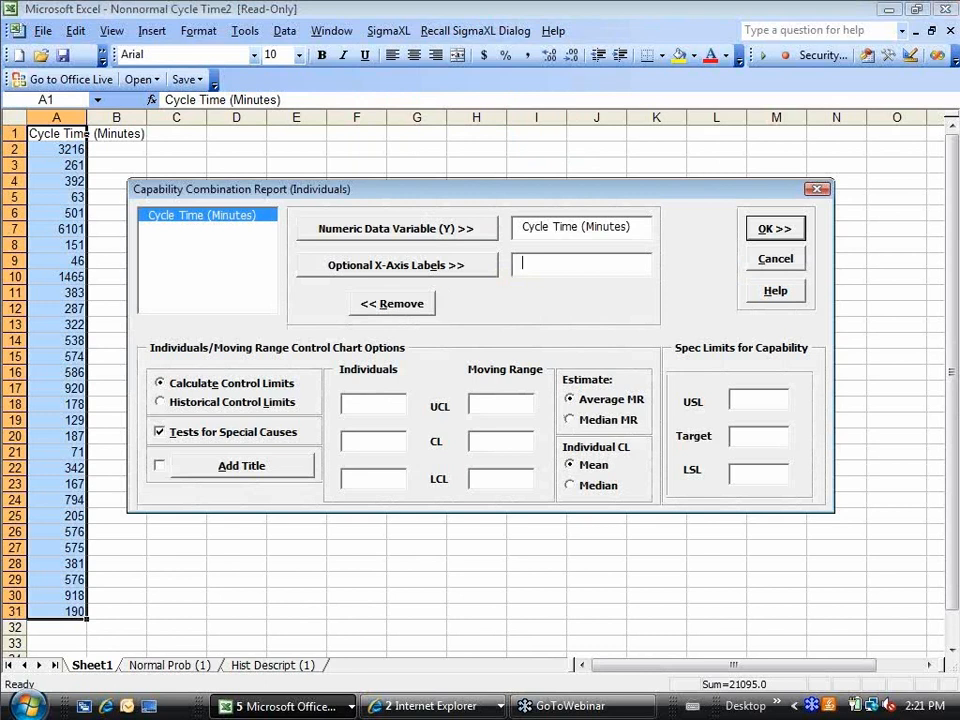
pyautogui.click(754, 400)
pyautogui.write('1000')
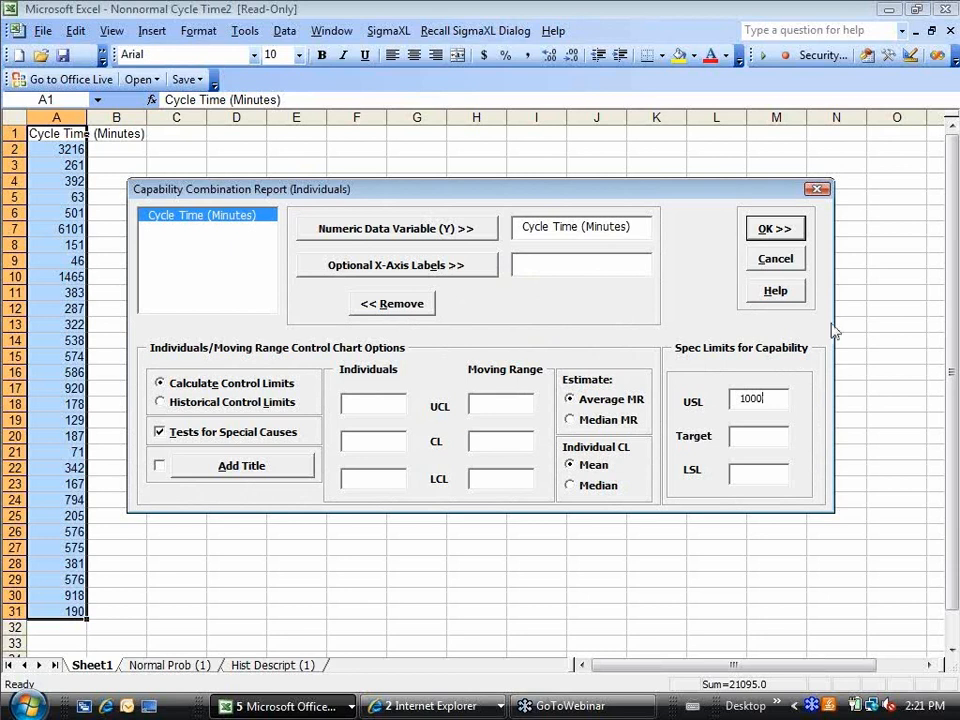
pyautogui.click(782, 236)
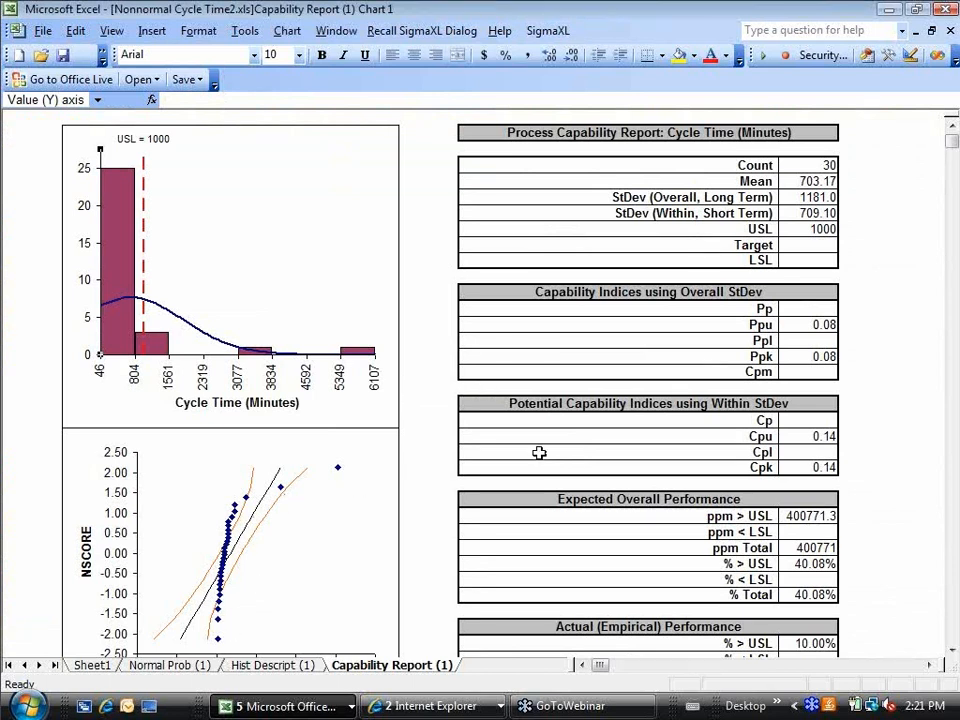
# Step: Examine the cycle time report's expected versus actual performance, Anderson-Darling normality test and Individuals control chart
pyautogui.click(952, 655)
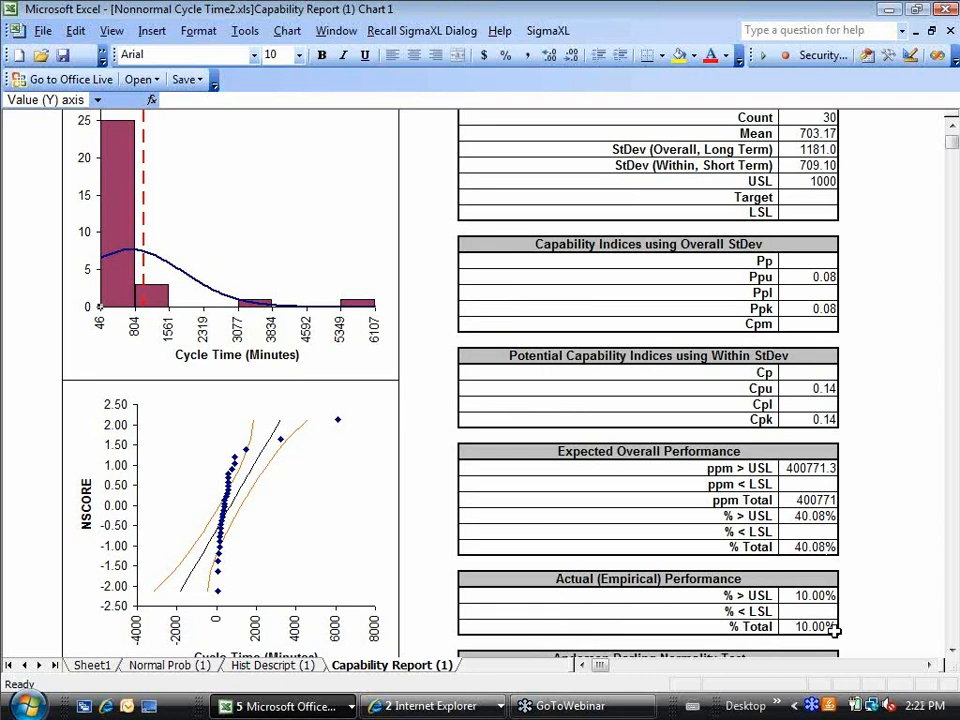
pyautogui.click(951, 650)
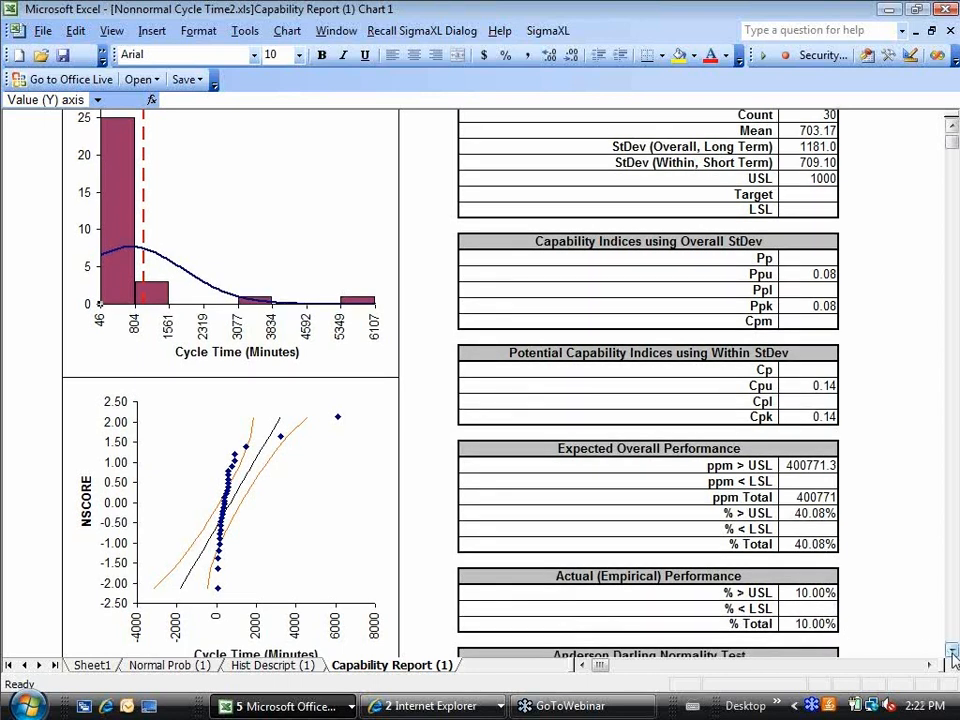
pyautogui.click(951, 650)
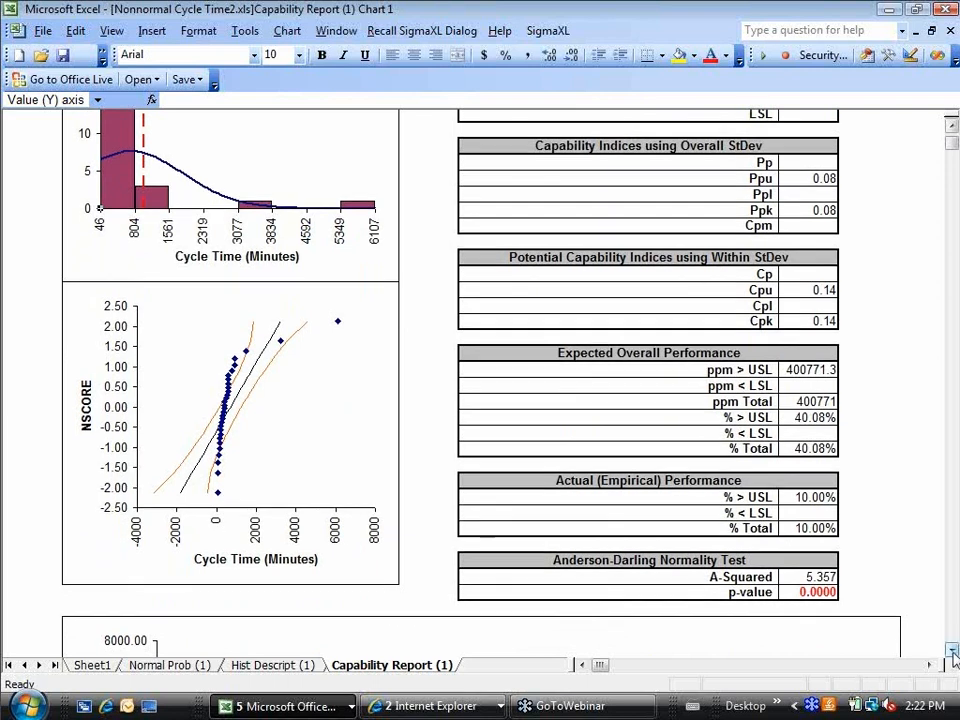
pyautogui.click(952, 652)
pyautogui.scroll(-6, 952, 652)
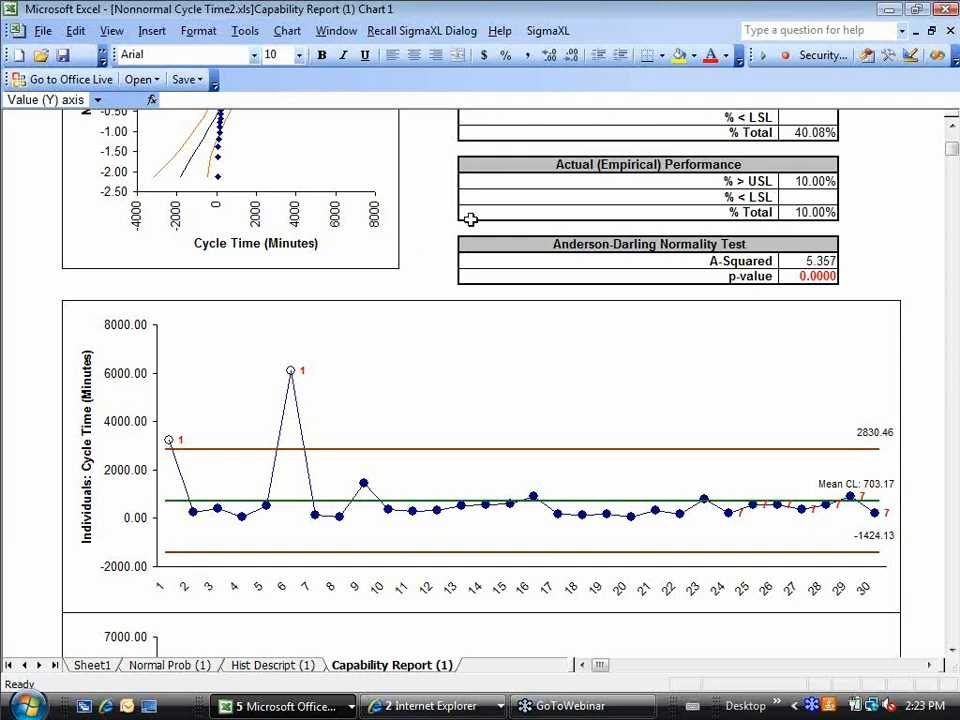
# Step: From the Sheet1 data, set up a Capability Combination Report (Individuals Nonnormal) with Cycle Time (Minutes) as numeric variable Y
pyautogui.click(951, 127)
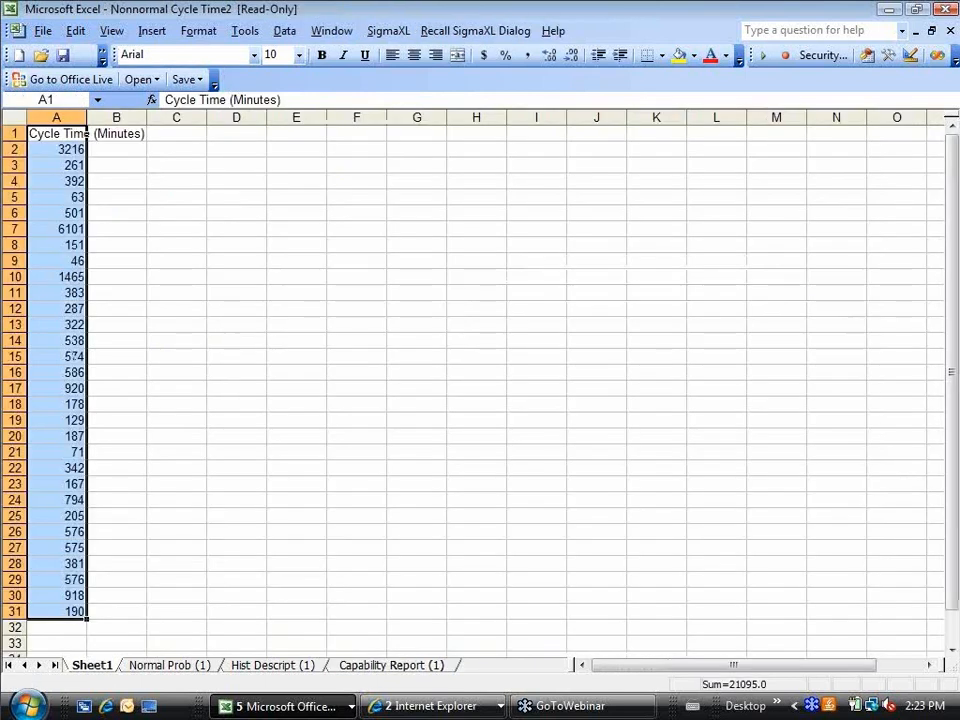
pyautogui.click(388, 31)
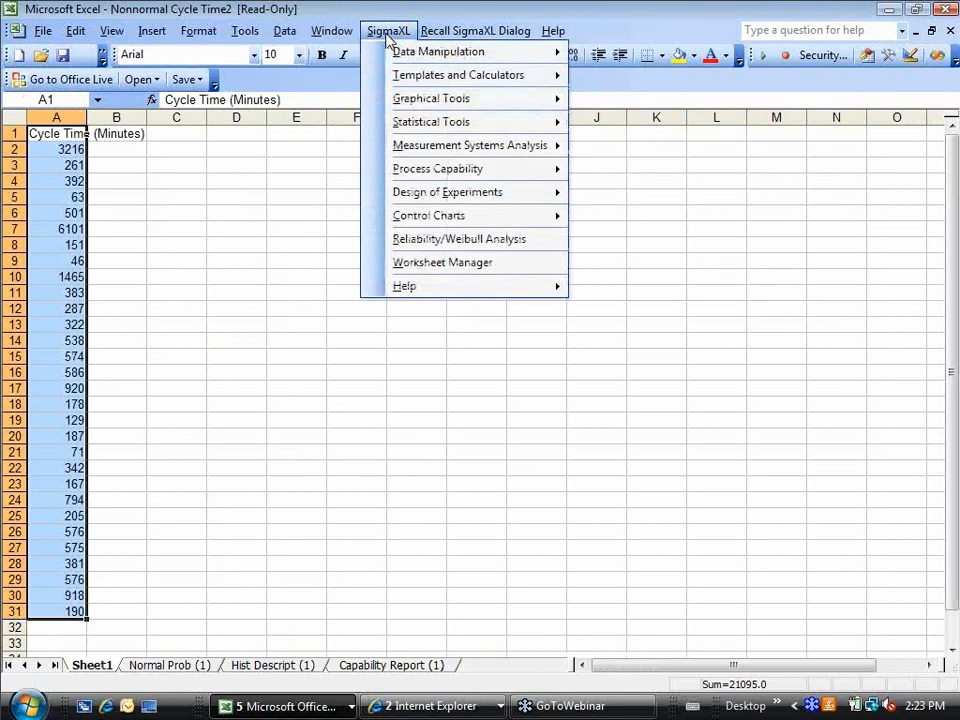
pyautogui.moveTo(411, 176)
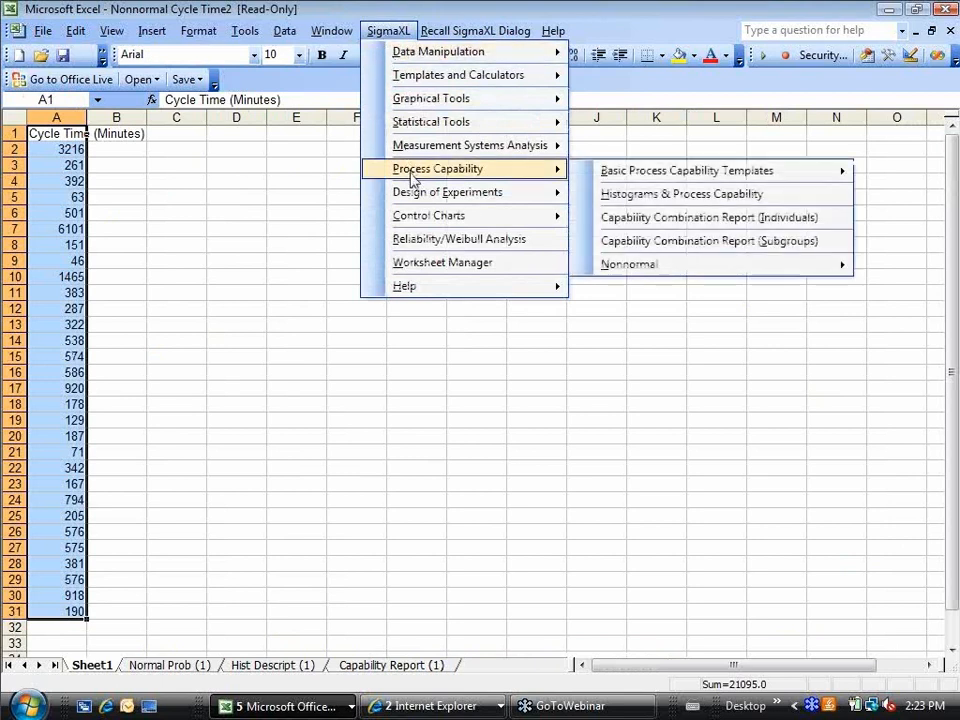
pyautogui.moveTo(617, 275)
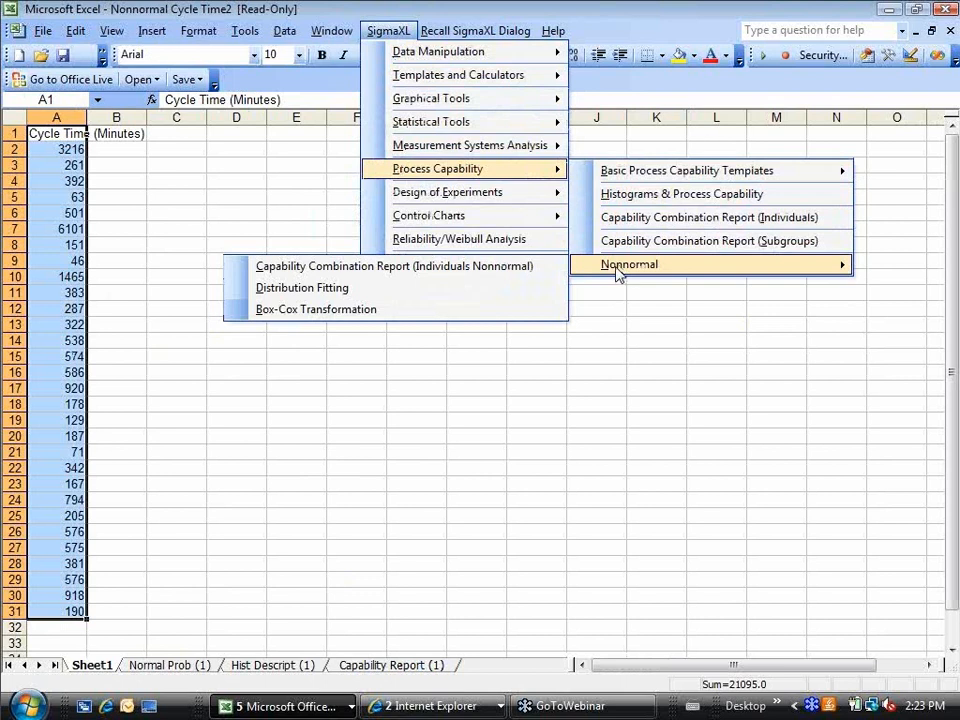
pyautogui.click(535, 268)
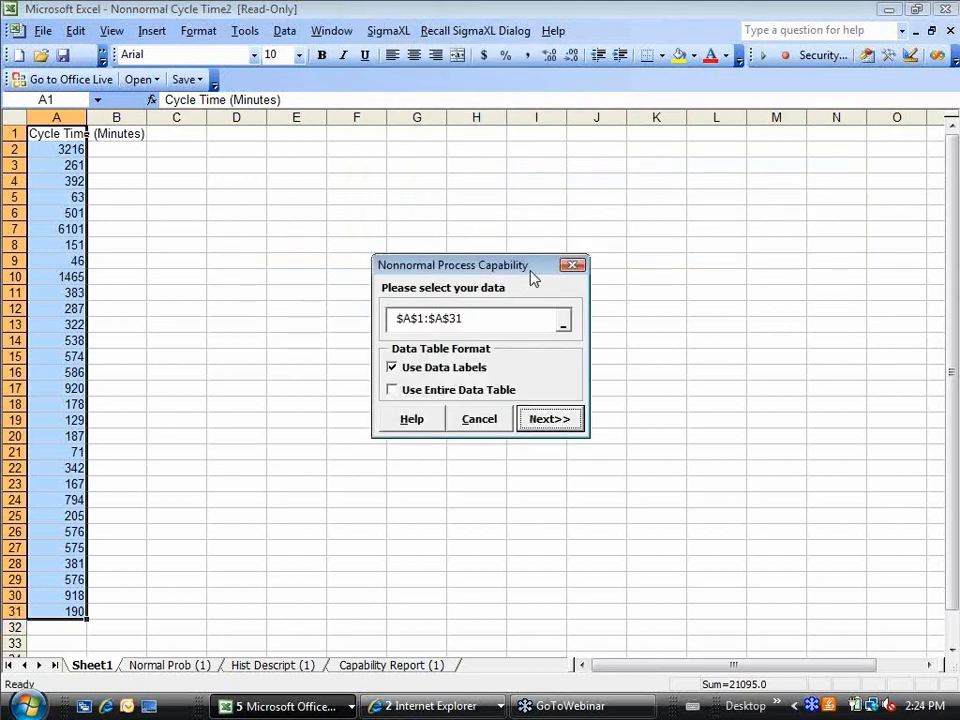
pyautogui.click(558, 420)
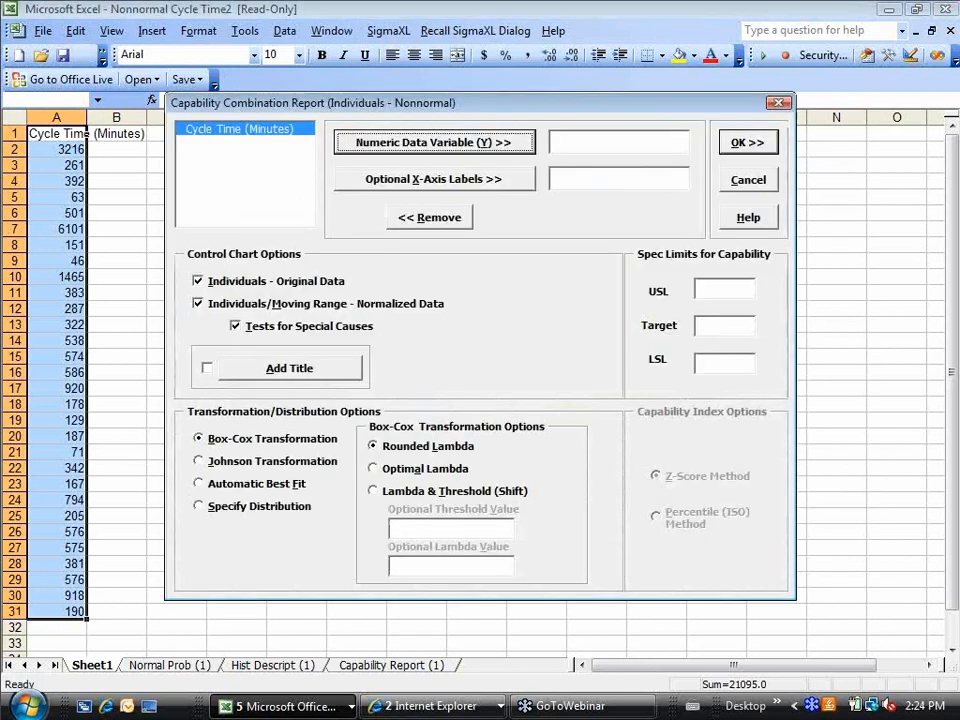
pyautogui.click(403, 143)
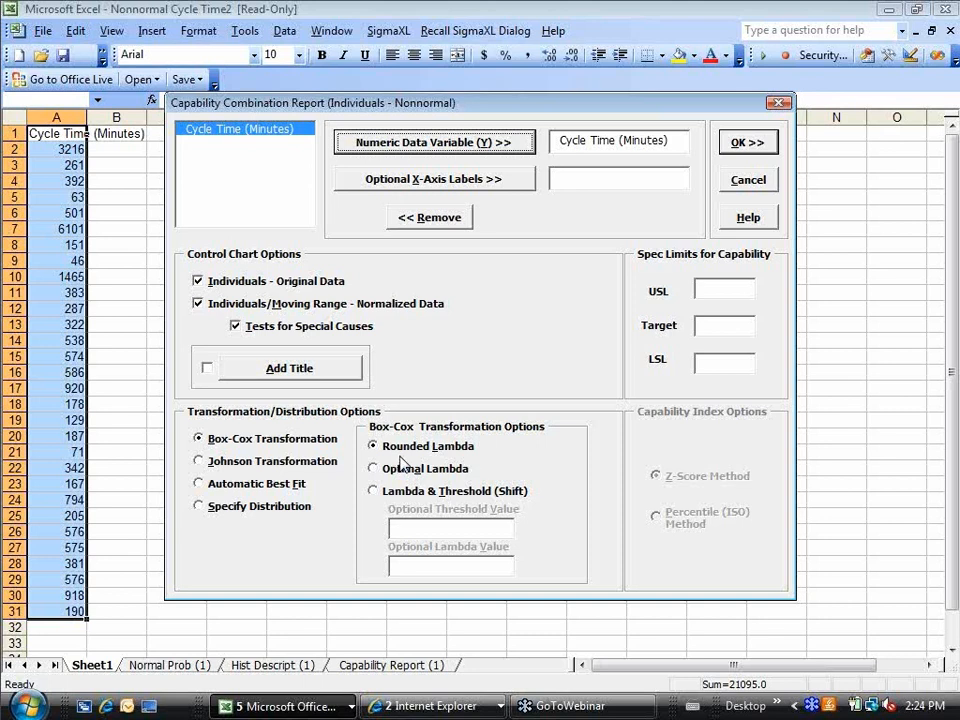
# Step: Review the Johnson Transformation, Specify Distribution and Automatic Best Fit options, including the full list of distributions that can be specified
pyautogui.click(313, 465)
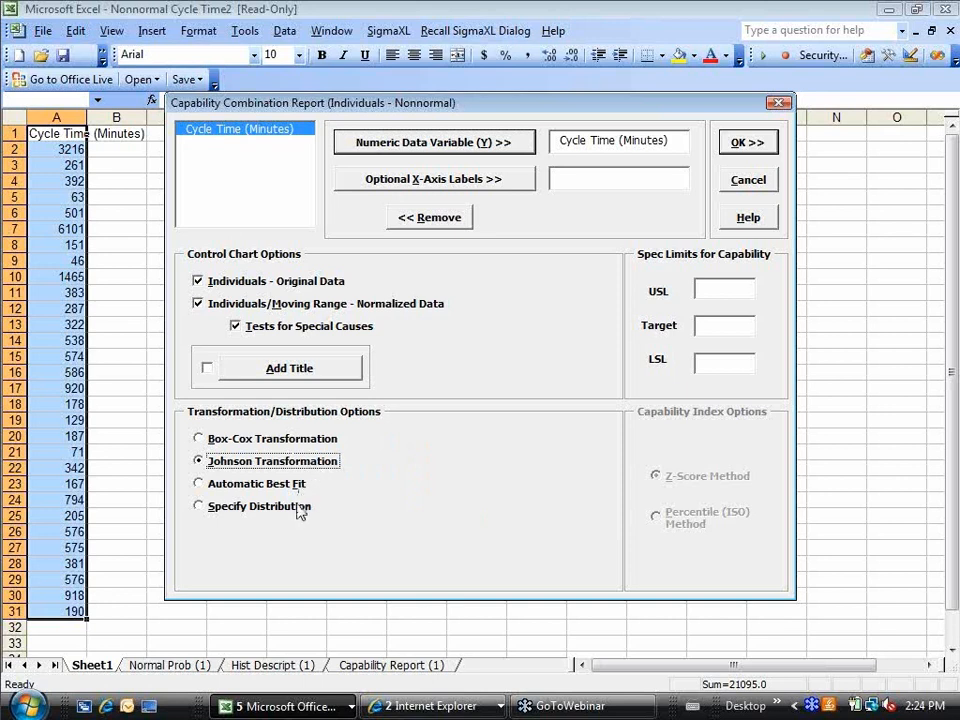
pyautogui.click(298, 509)
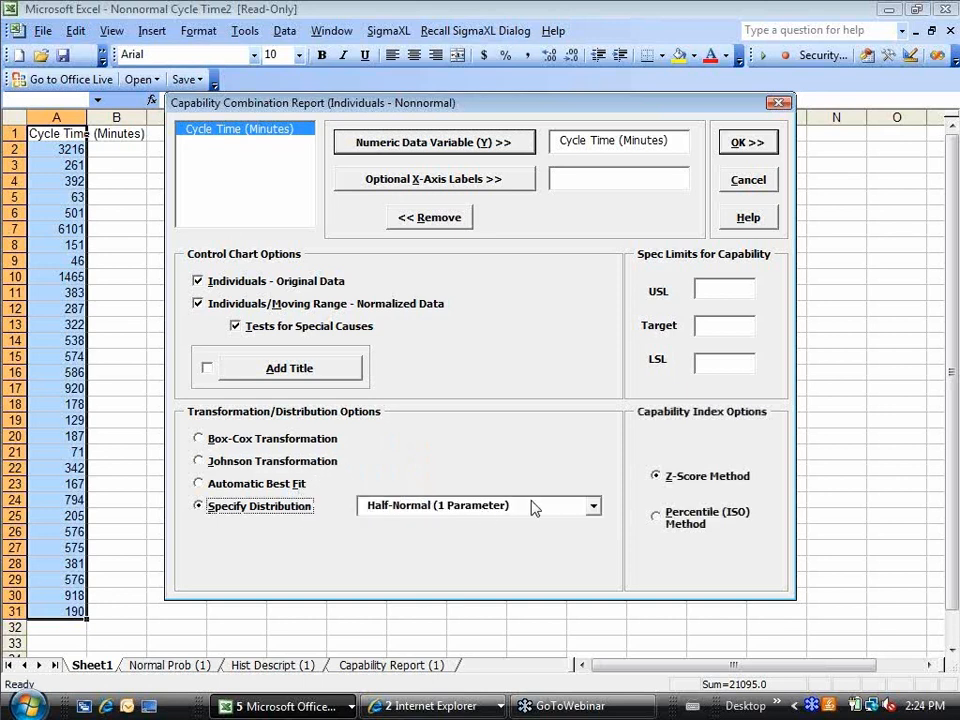
pyautogui.click(594, 508)
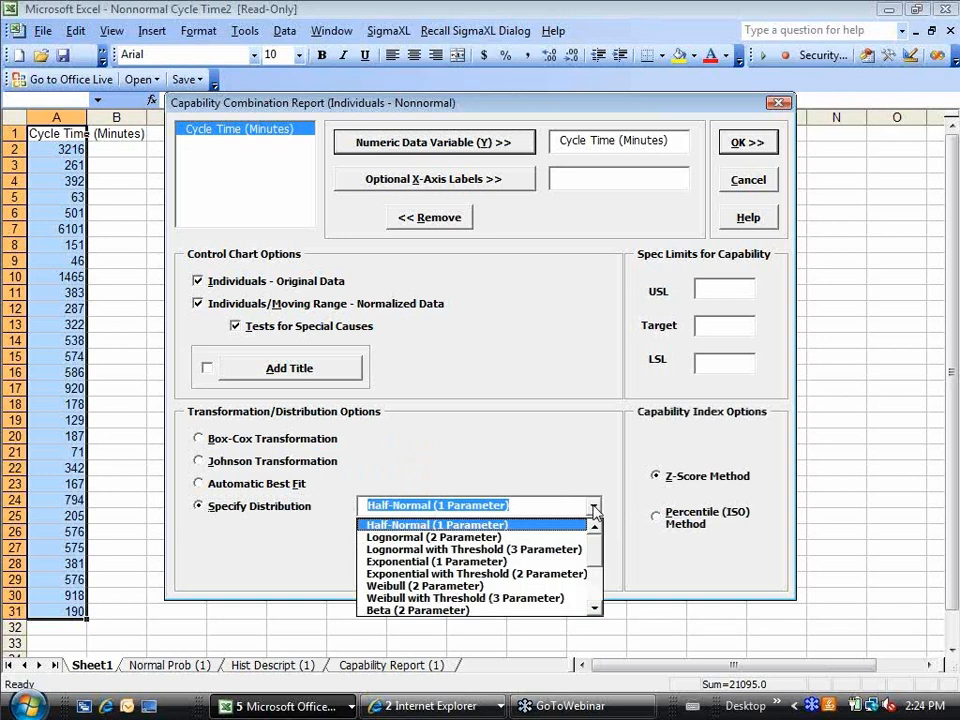
pyautogui.click(595, 607)
pyautogui.click(595, 607)
pyautogui.click(595, 609)
pyautogui.click(595, 609)
pyautogui.click(595, 609)
pyautogui.click(595, 609)
pyautogui.click(595, 609)
pyautogui.click(595, 609)
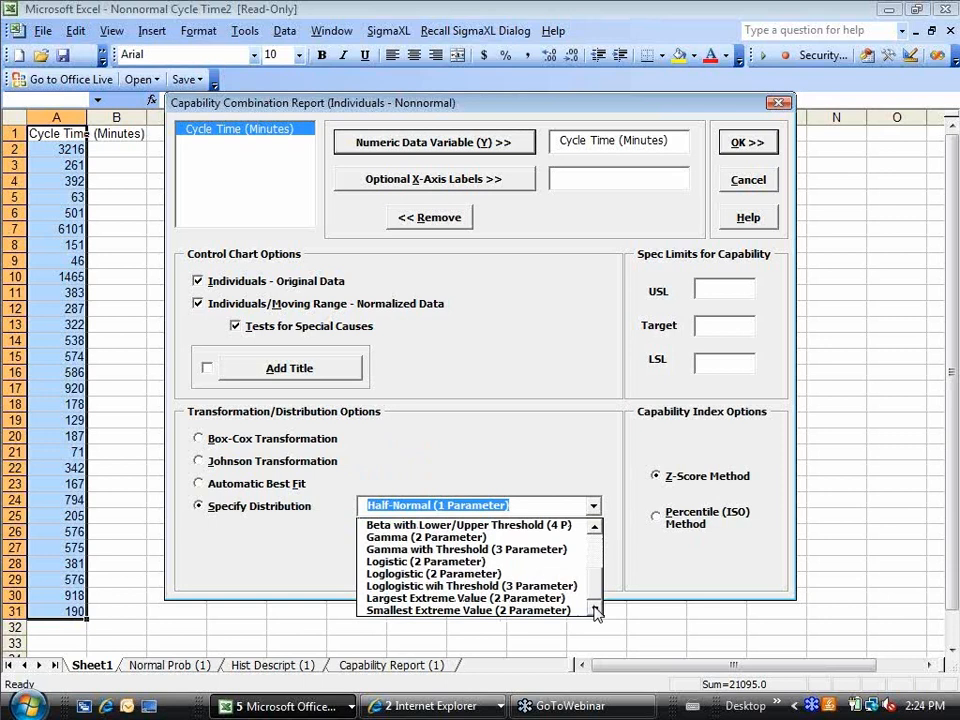
pyautogui.click(594, 508)
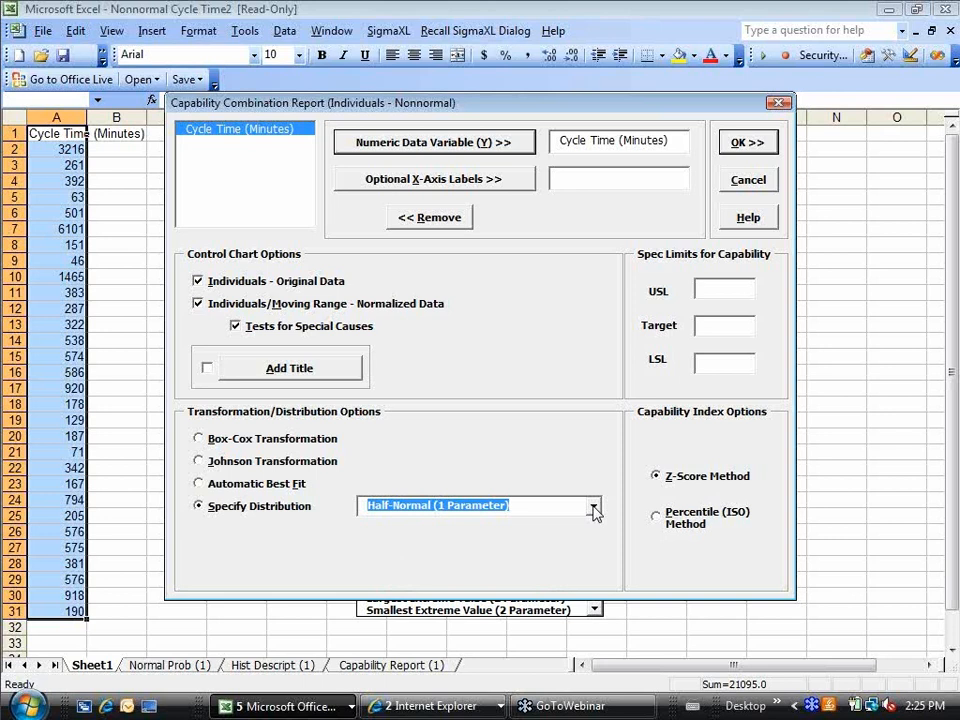
pyautogui.click(286, 486)
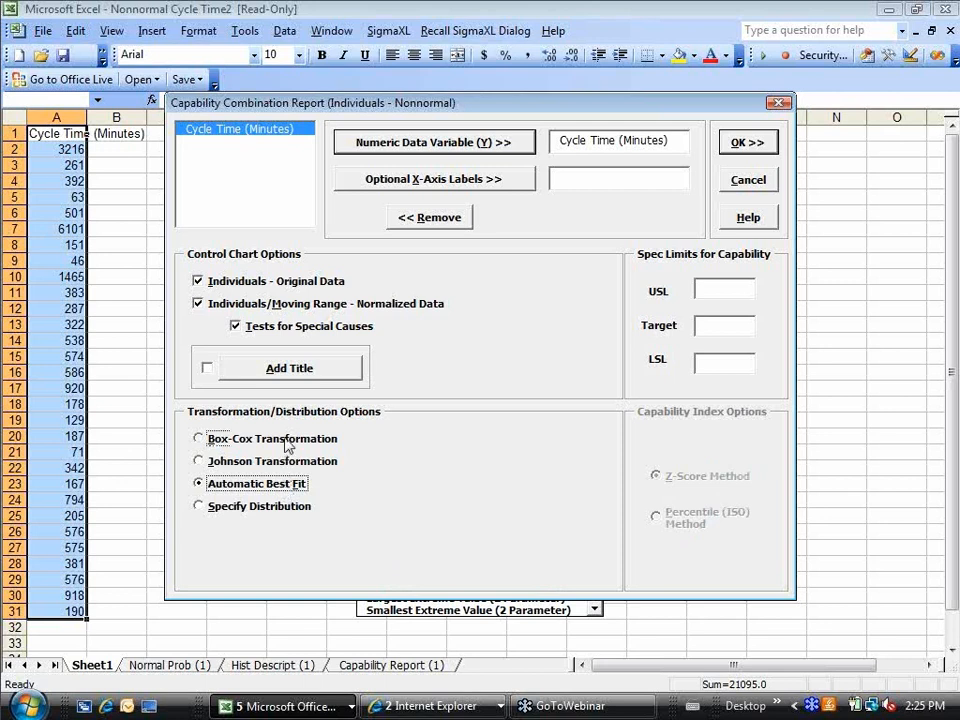
# Step: Generate the nonnormal capability report using the Box-Cox Transformation with Rounded Lambda and USL 1000
pyautogui.click(288, 442)
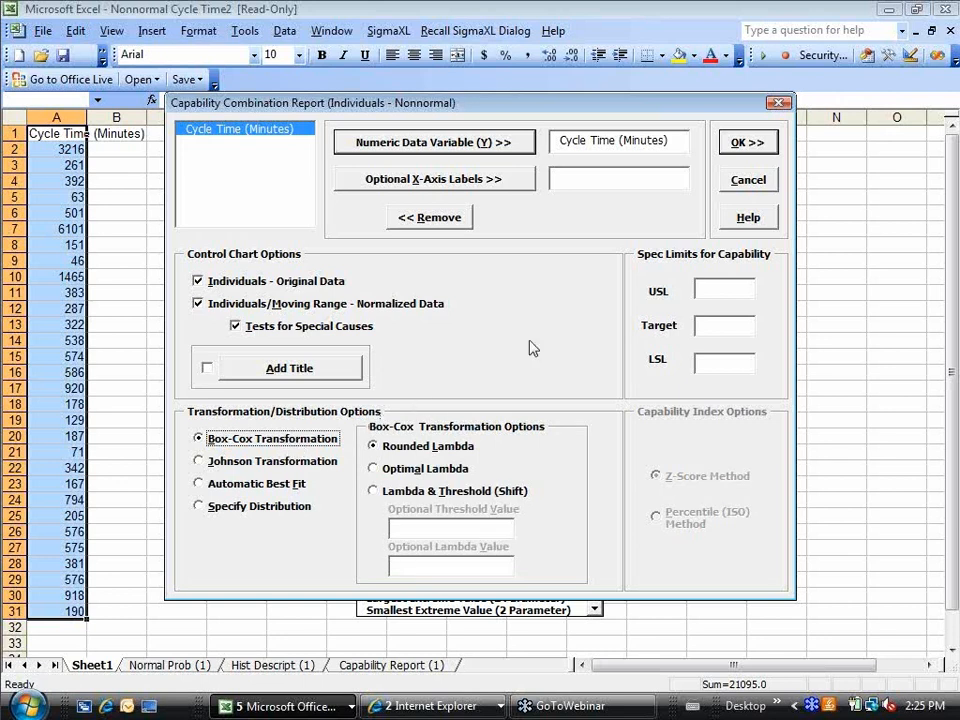
pyautogui.click(710, 289)
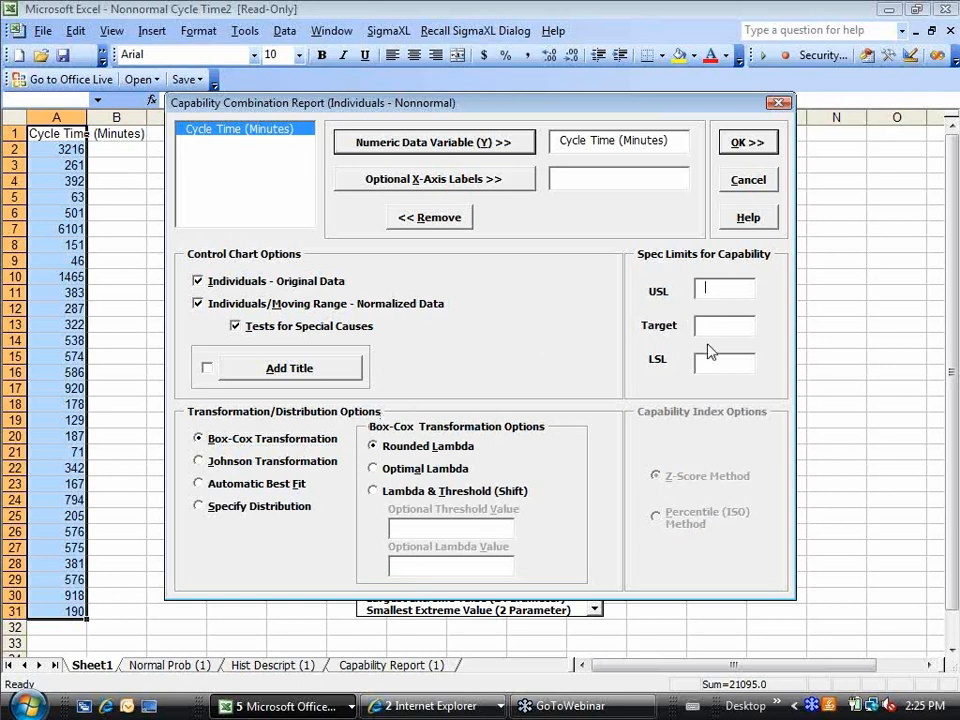
pyautogui.write('1000')
pyautogui.click(765, 148)
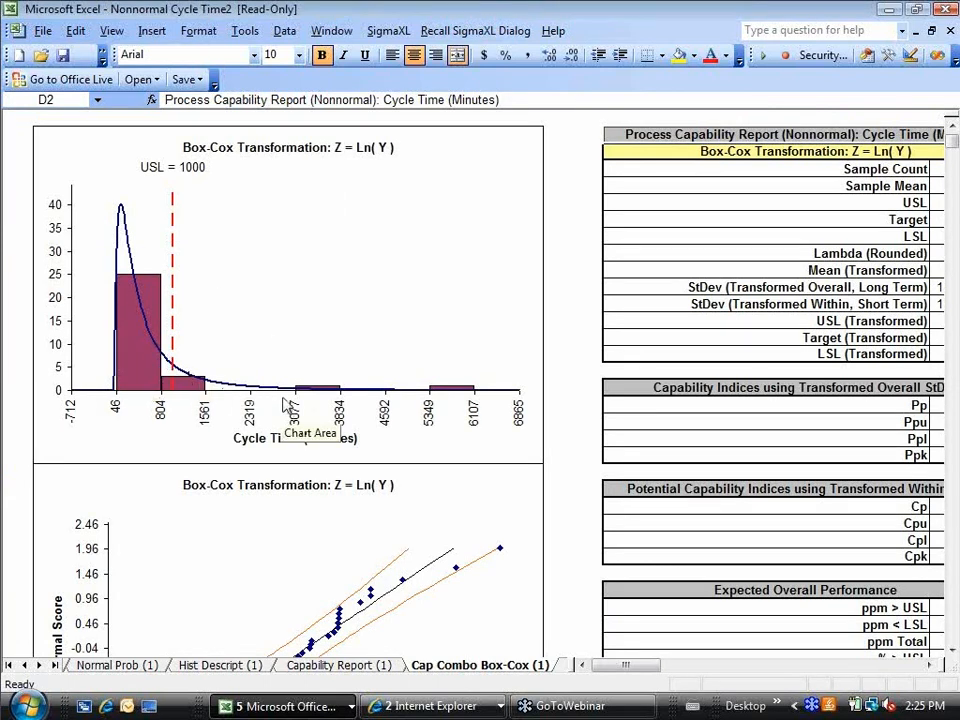
# Step: Examine the Box-Cox report's probability plot, capability indices, expected versus actual performance and Anderson-Darling normality tests
pyautogui.click(952, 655)
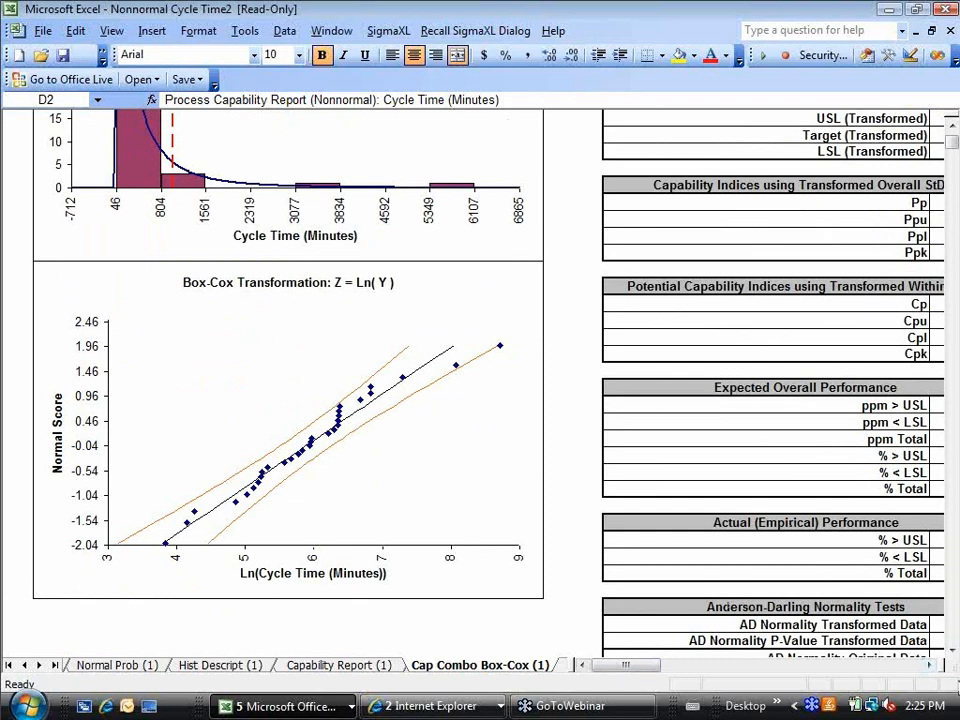
pyautogui.click(931, 666)
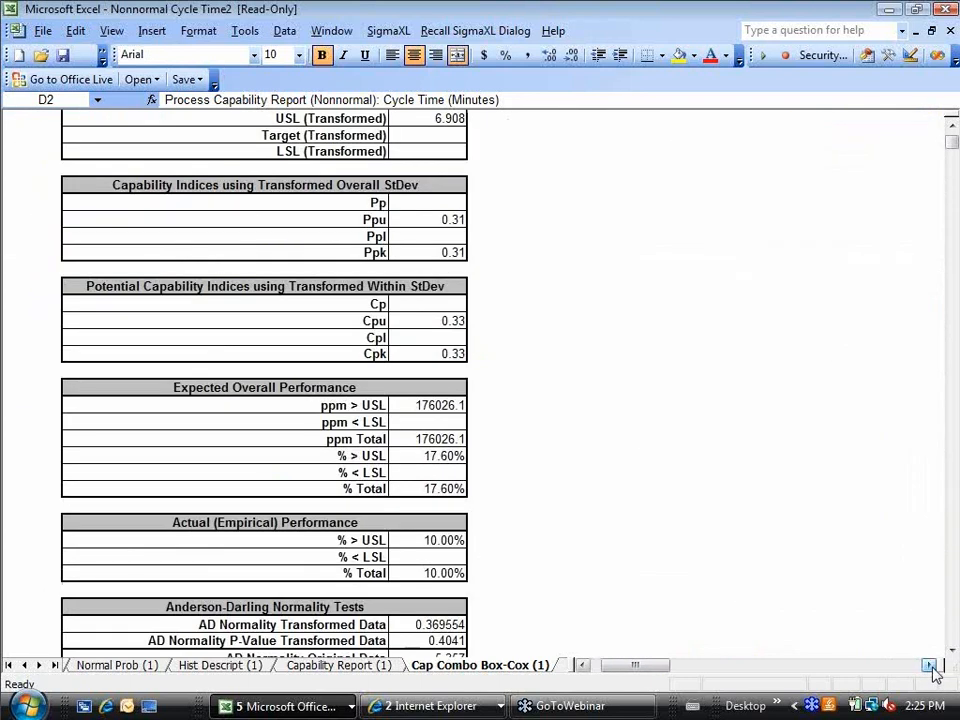
pyautogui.click(951, 649)
pyautogui.click(951, 649)
pyautogui.click(951, 649)
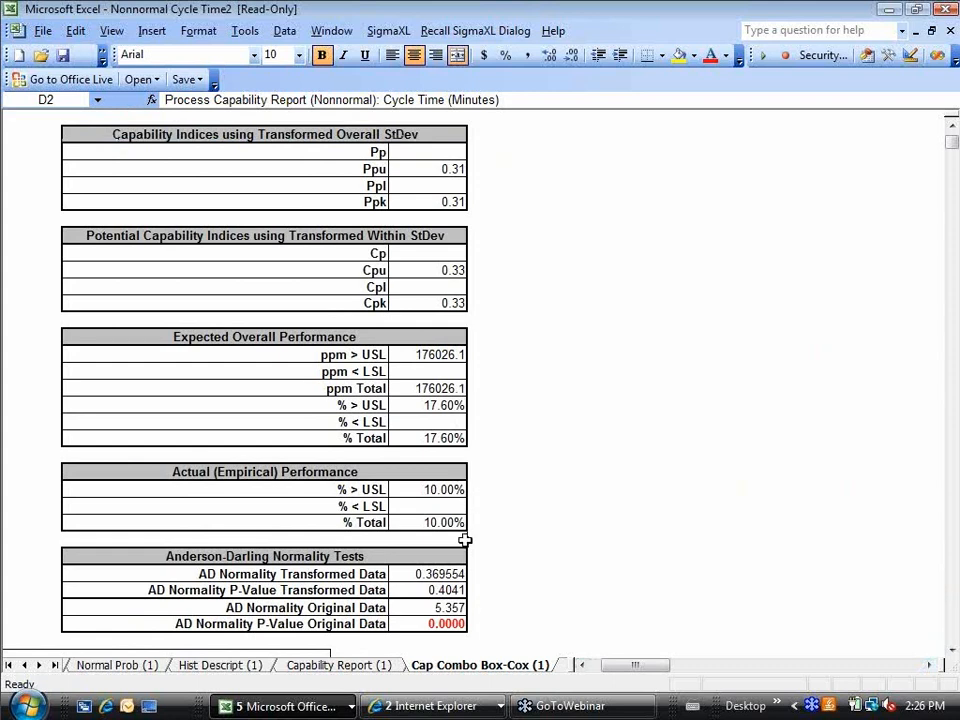
pyautogui.click(953, 652)
pyautogui.click(953, 652)
pyautogui.click(953, 652)
pyautogui.click(953, 652)
pyautogui.click(953, 652)
pyautogui.click(953, 652)
pyautogui.click(953, 652)
pyautogui.click(953, 652)
pyautogui.click(953, 652)
pyautogui.click(953, 652)
pyautogui.click(953, 652)
pyautogui.click(953, 652)
pyautogui.click(953, 652)
pyautogui.click(953, 652)
pyautogui.click(953, 652)
pyautogui.click(953, 652)
pyautogui.click(953, 652)
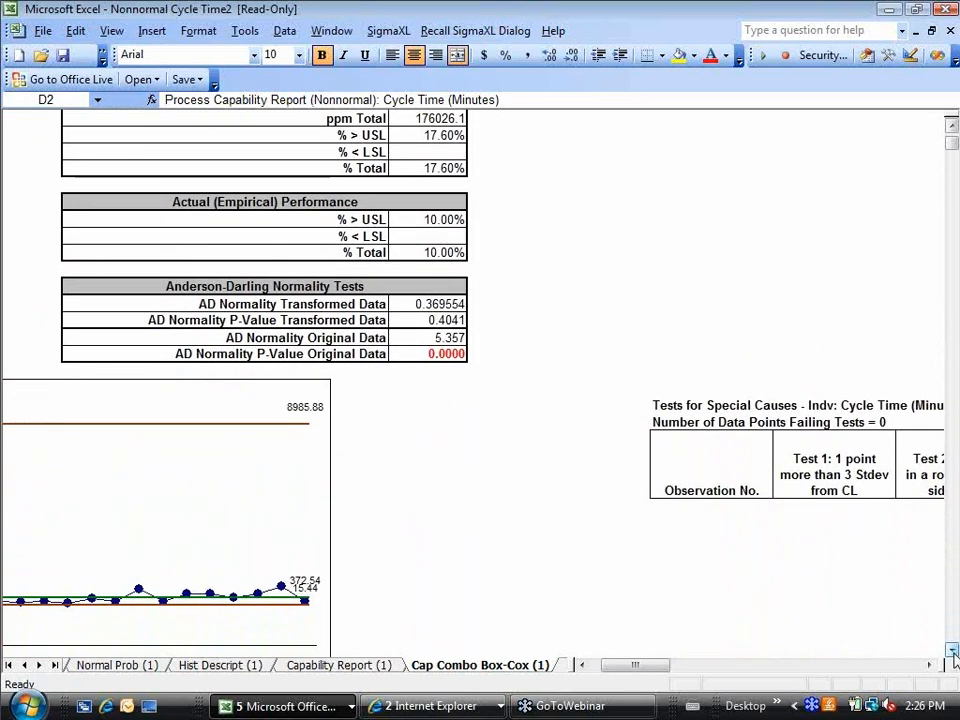
# Step: Examine the Individuals chart with percentile control limits and the Box-Cox transformed Individuals and Moving Range charts
pyautogui.click(582, 665)
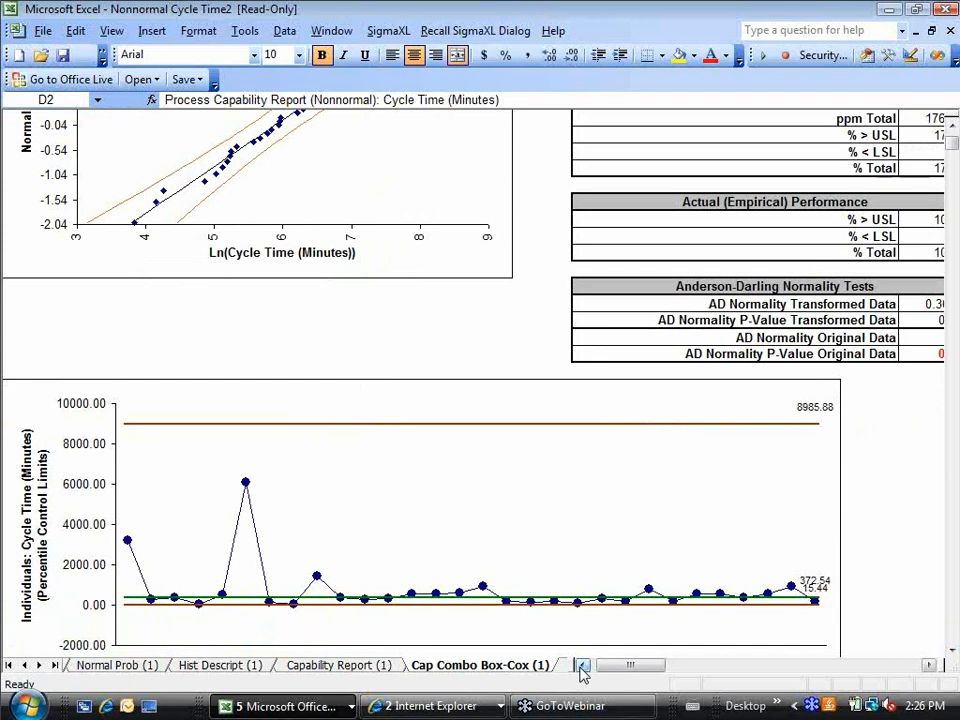
pyautogui.click(953, 650)
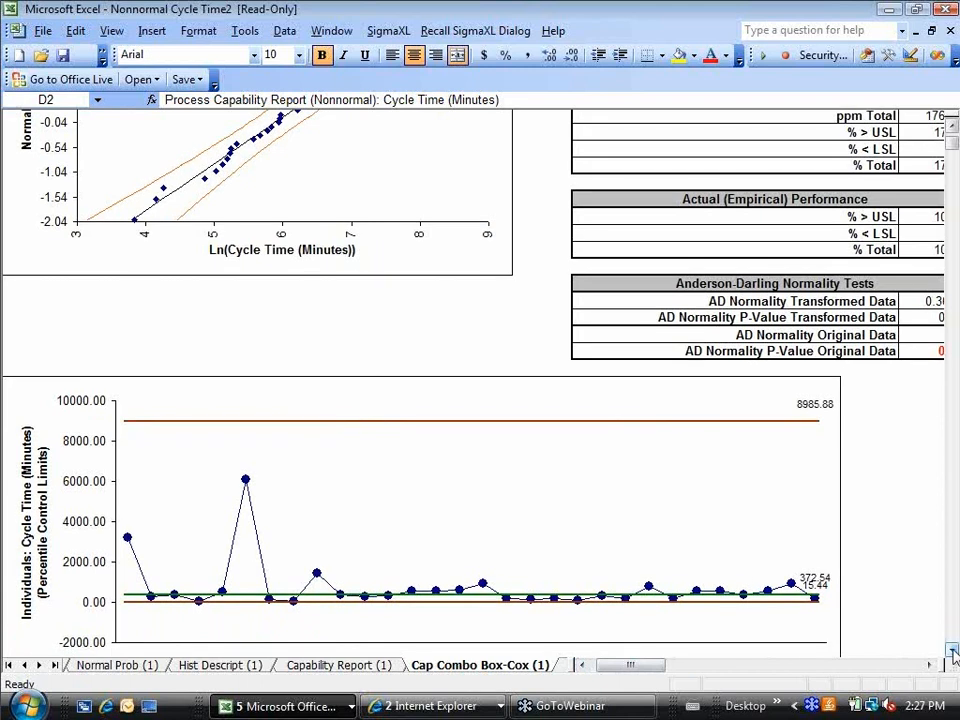
pyautogui.moveTo(953, 652); pyautogui.dragTo(953, 652)
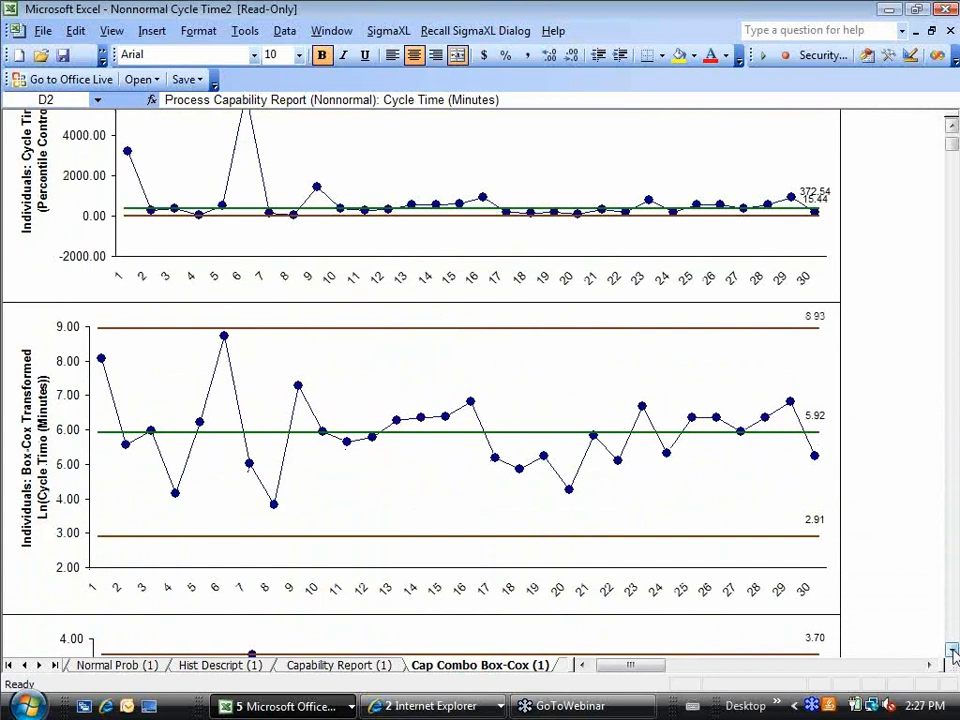
pyautogui.moveTo(953, 652); pyautogui.dragTo(953, 652)
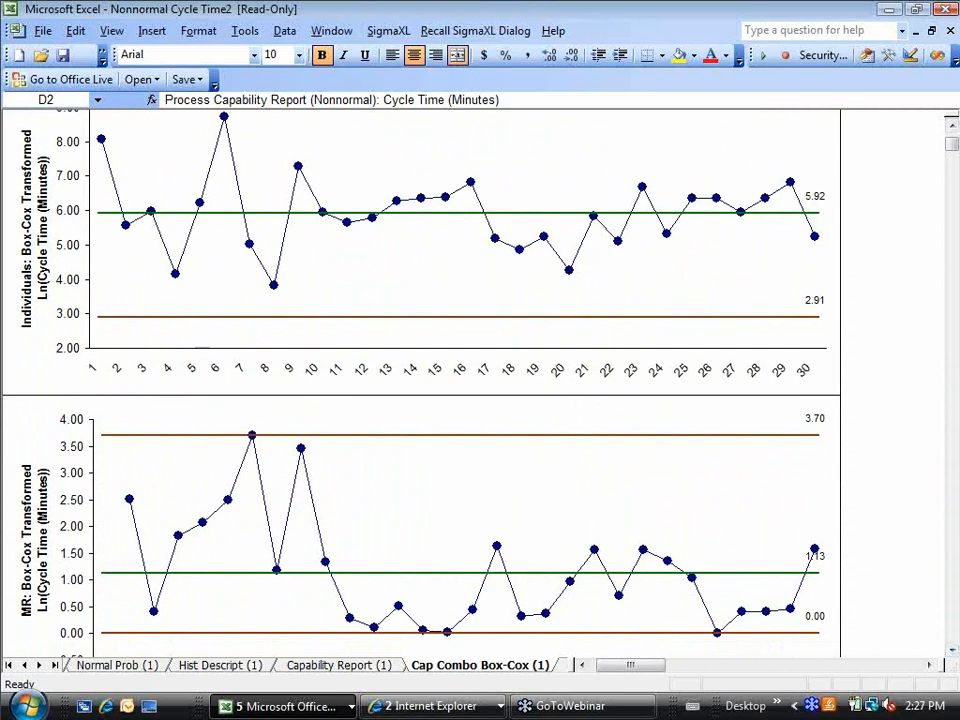
pyautogui.moveTo(951, 131); pyautogui.dragTo(951, 131)
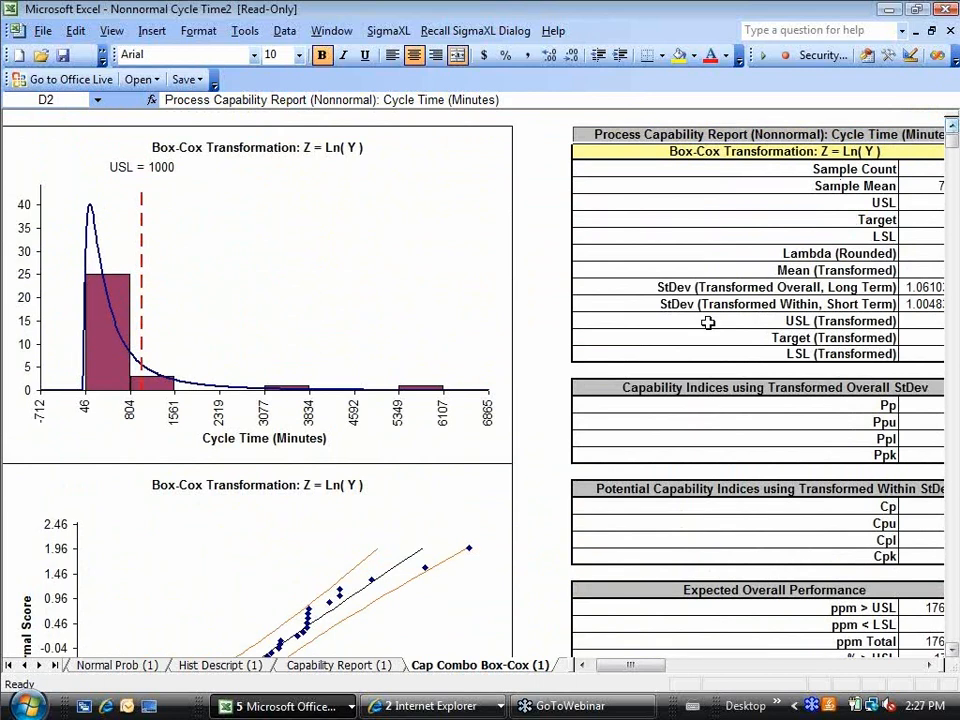
# Step: From the Sheet1 data, run Distribution Fitting with Cycle Time (Minutes) as numeric variable Y using All Transformations & Distributions
pyautogui.click(10, 665)
pyautogui.click(88, 665)
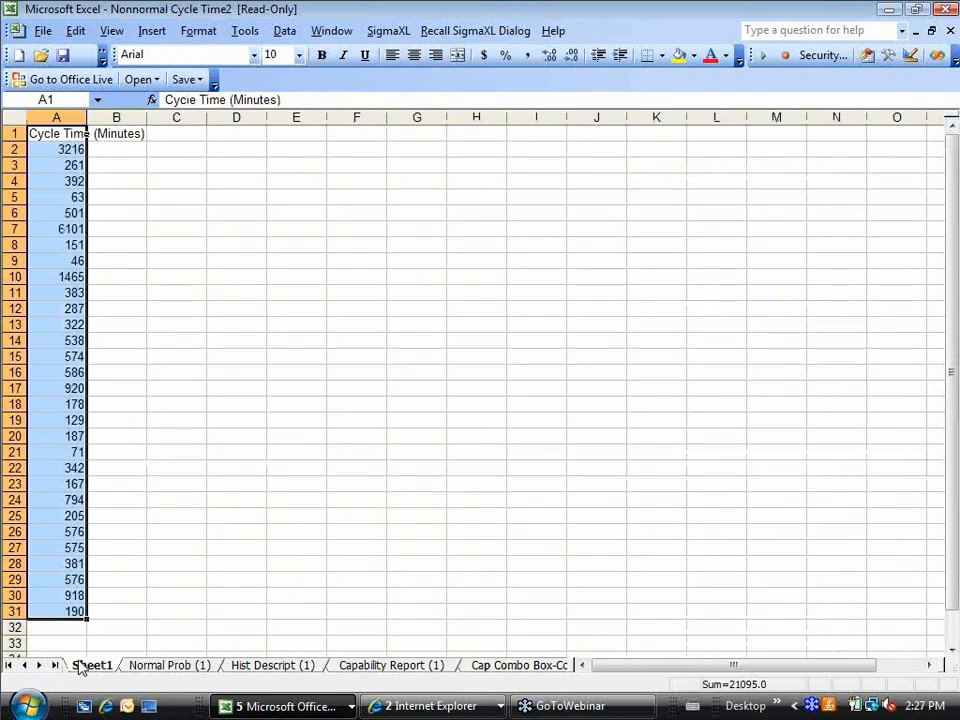
pyautogui.click(383, 34)
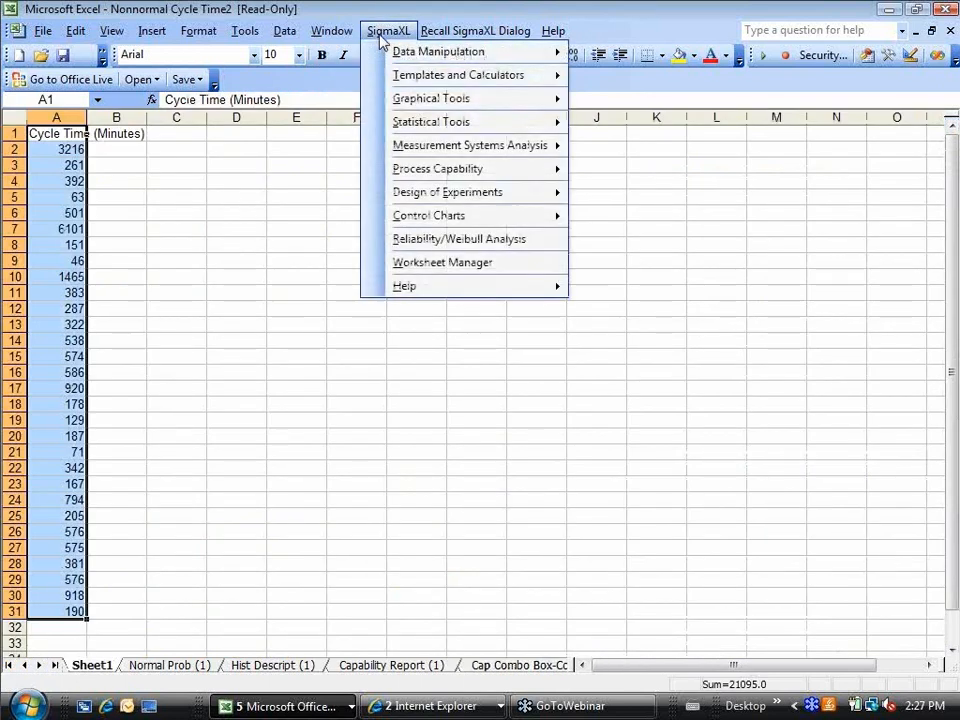
pyautogui.moveTo(422, 199)
pyautogui.moveTo(430, 172)
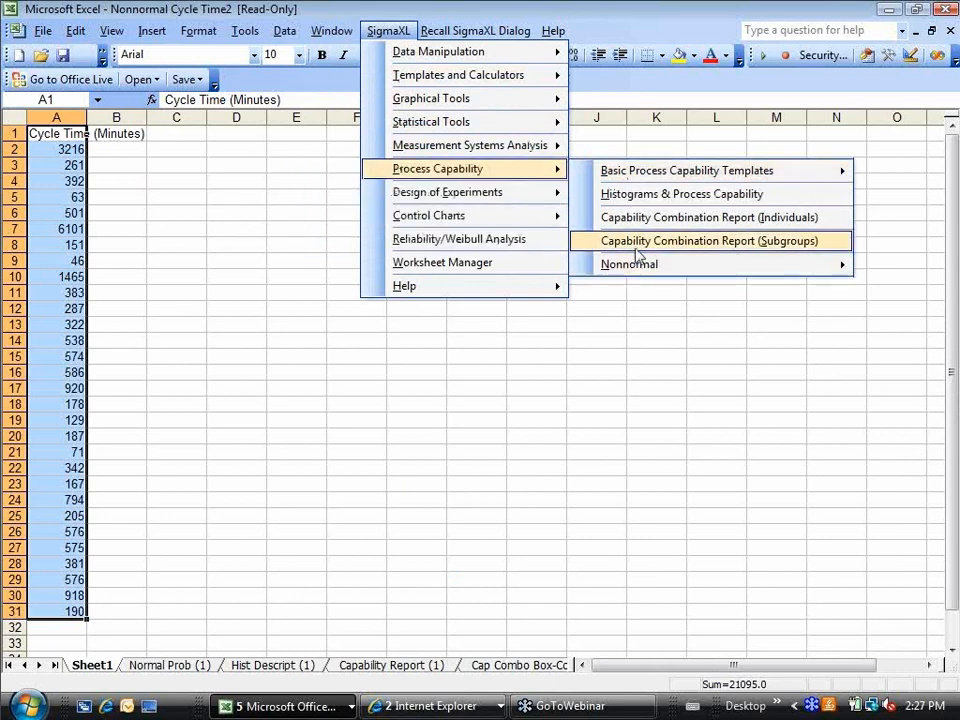
pyautogui.moveTo(632, 266)
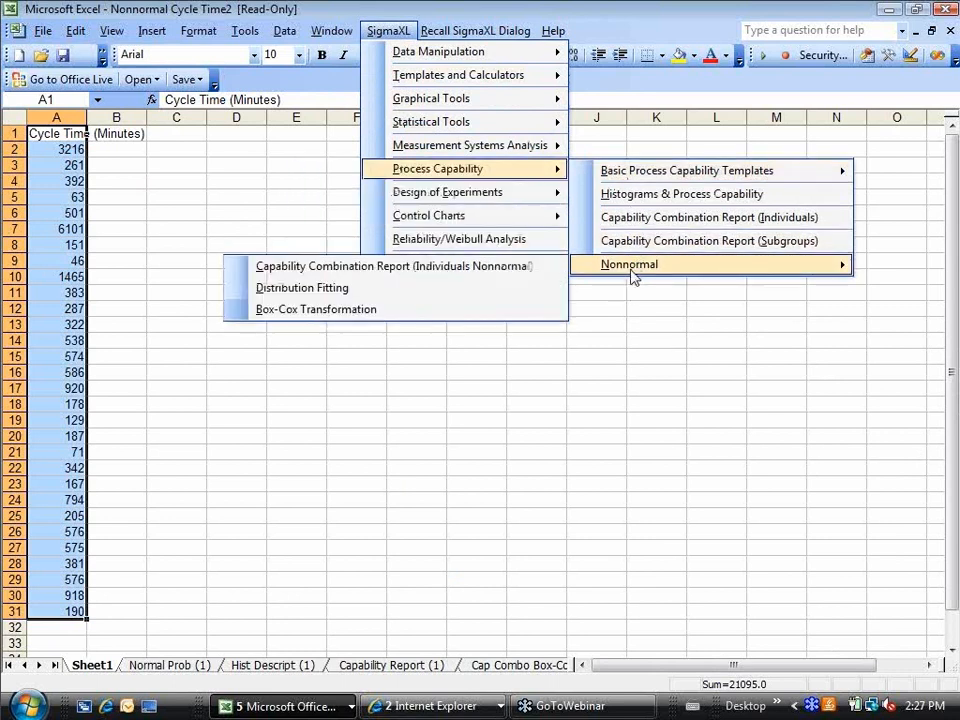
pyautogui.click(468, 290)
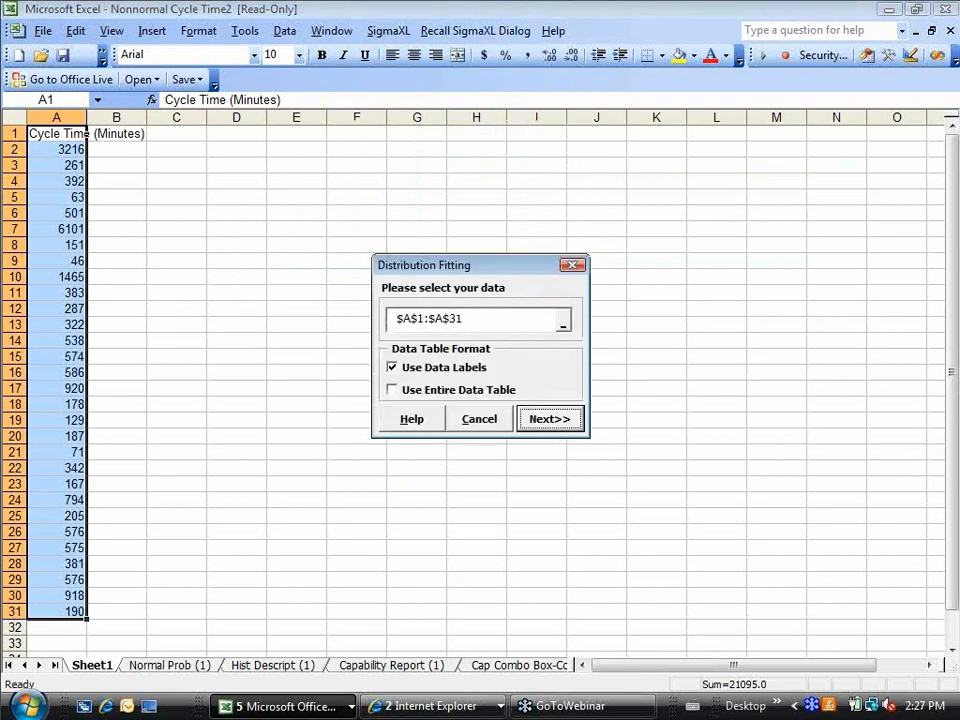
pyautogui.click(562, 420)
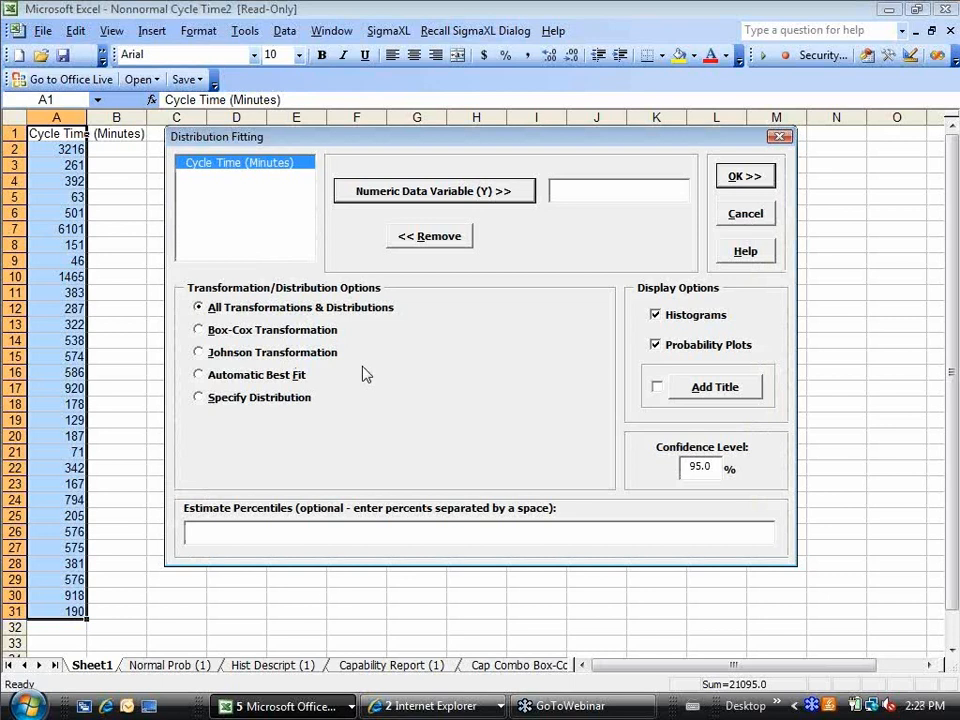
pyautogui.click(356, 191)
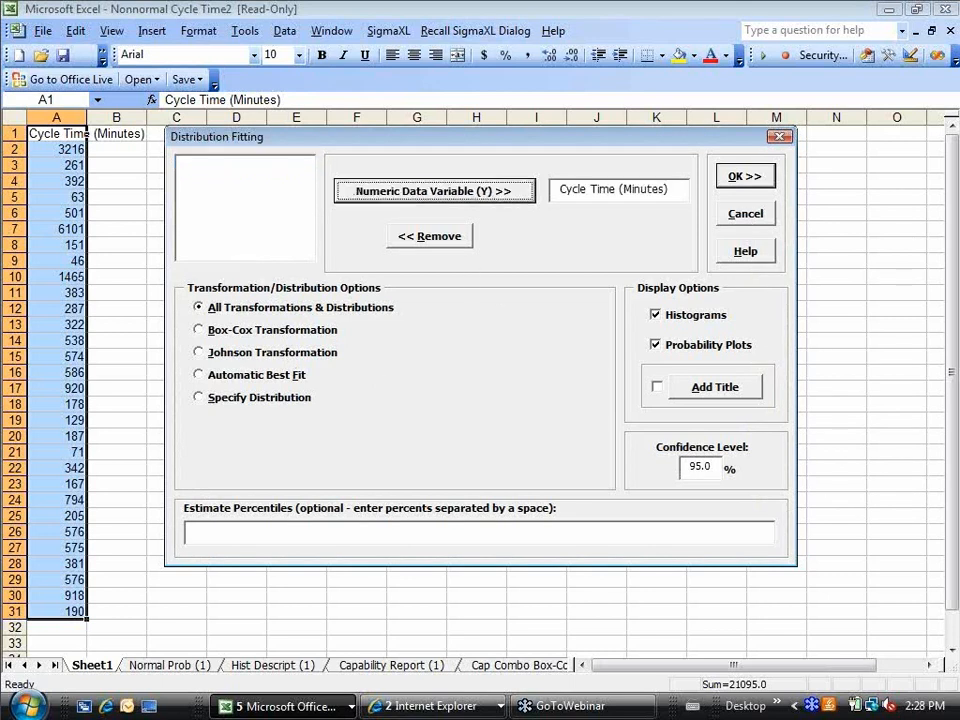
pyautogui.click(741, 180)
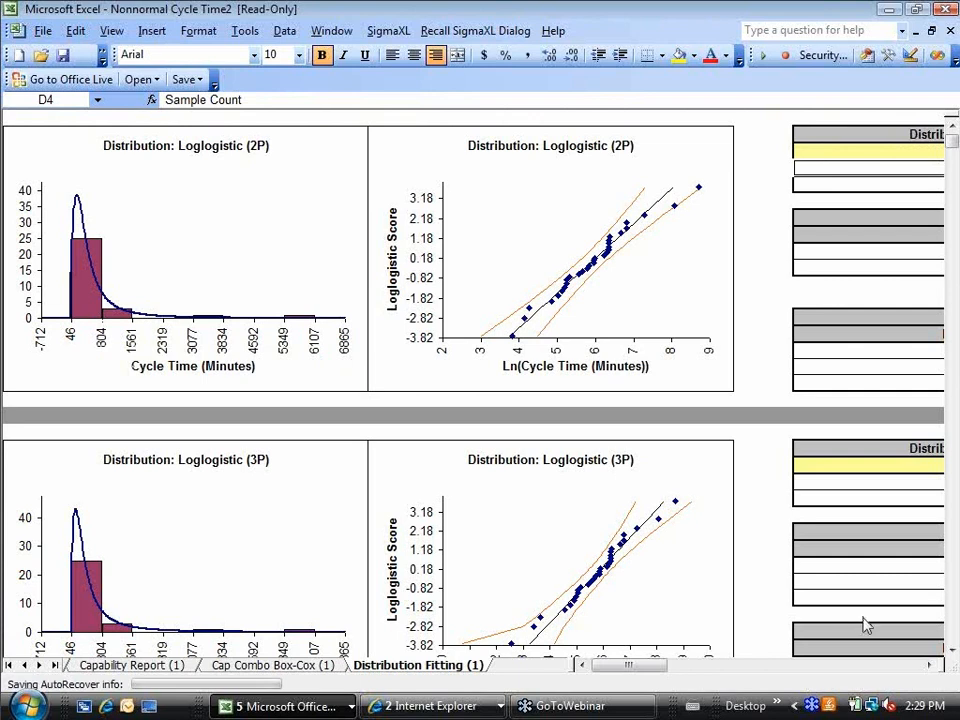
# Step: Examine the goodness-of-fit, parameter estimates and percentile reports for the Loglogistic (2P) and Loglogistic (3P) distributions
pyautogui.click(929, 666)
pyautogui.click(929, 666)
pyautogui.click(929, 666)
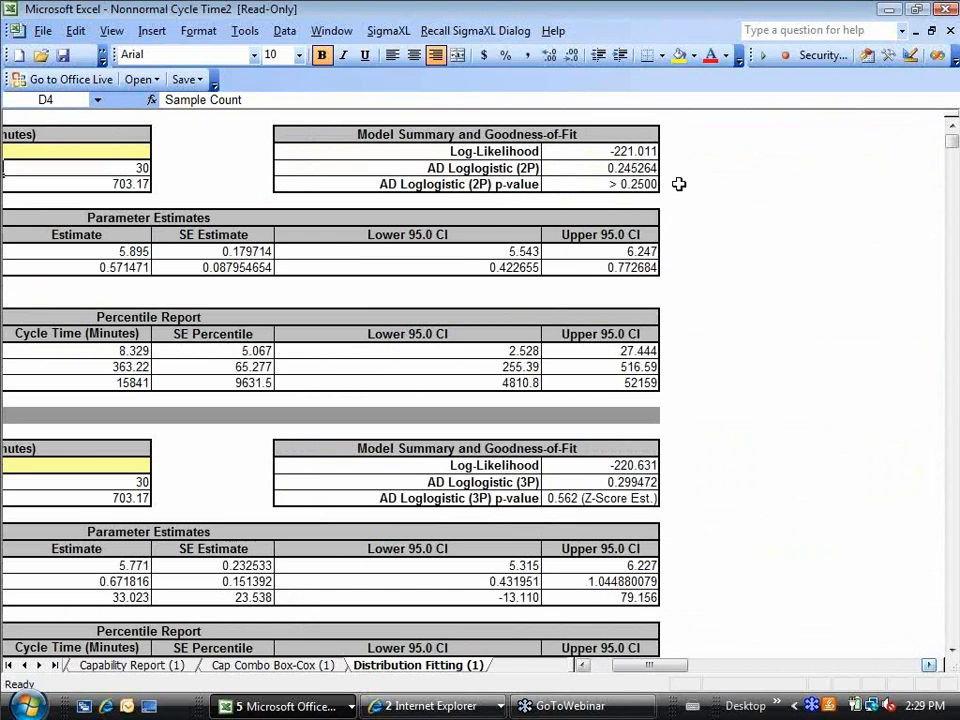
pyautogui.click(584, 666)
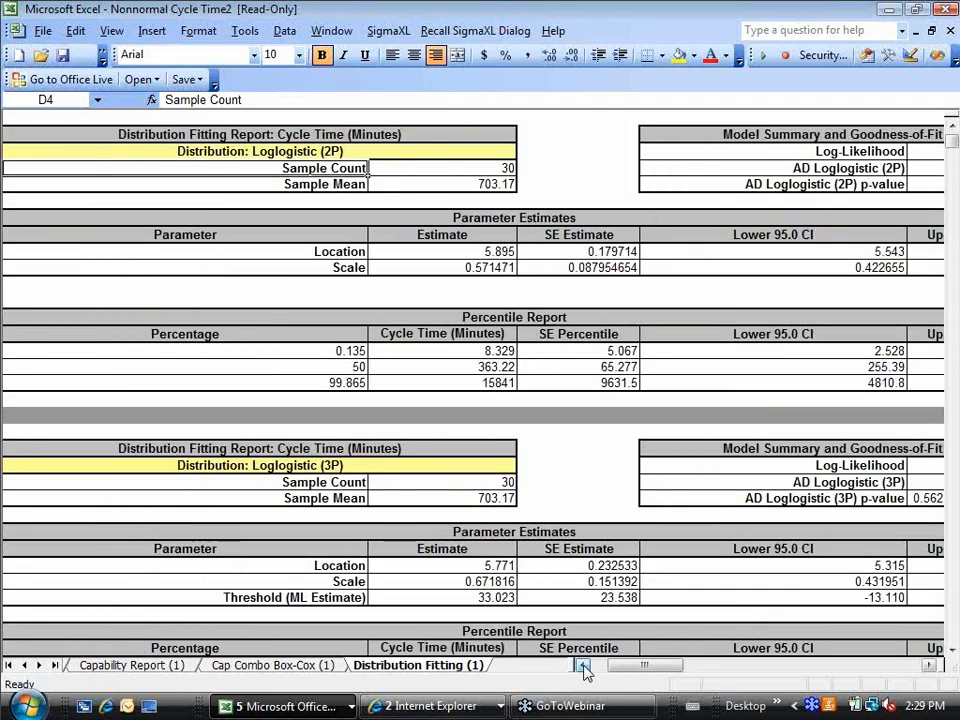
# Step: Examine the histograms and probability plots for the Loglogistic (2P) and Loglogistic (3P) distribution fits
pyautogui.click(584, 666)
pyautogui.click(584, 666)
pyautogui.click(584, 666)
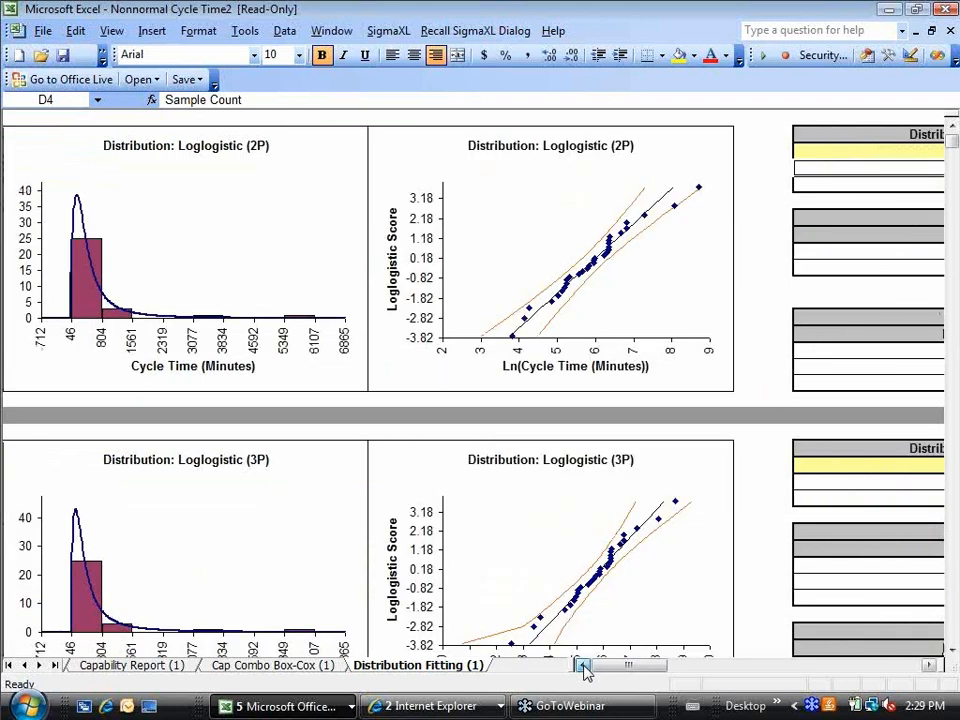
pyautogui.click(952, 651)
pyautogui.click(952, 651)
pyautogui.click(952, 651)
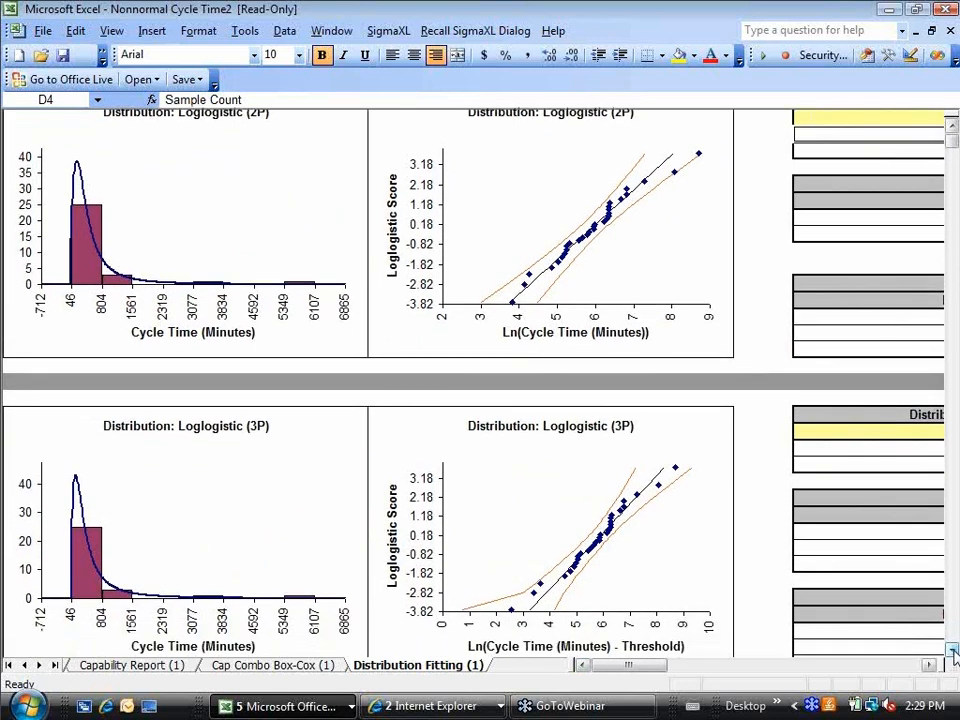
pyautogui.click(952, 651)
pyautogui.click(952, 651)
pyautogui.click(952, 651)
pyautogui.click(952, 651)
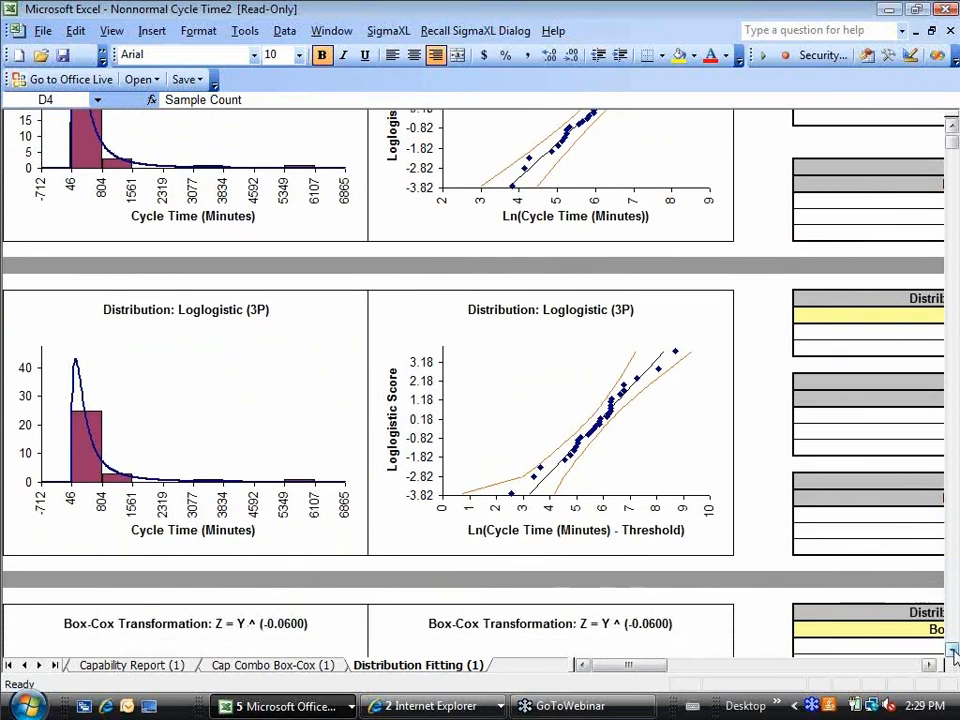
# Step: Examine the histogram and normal probability plot for the Box-Cox Transformation fit
pyautogui.click(952, 651)
pyautogui.click(952, 651)
pyautogui.click(952, 651)
pyautogui.click(952, 651)
pyautogui.click(952, 651)
pyautogui.click(952, 651)
pyautogui.click(952, 651)
pyautogui.click(952, 651)
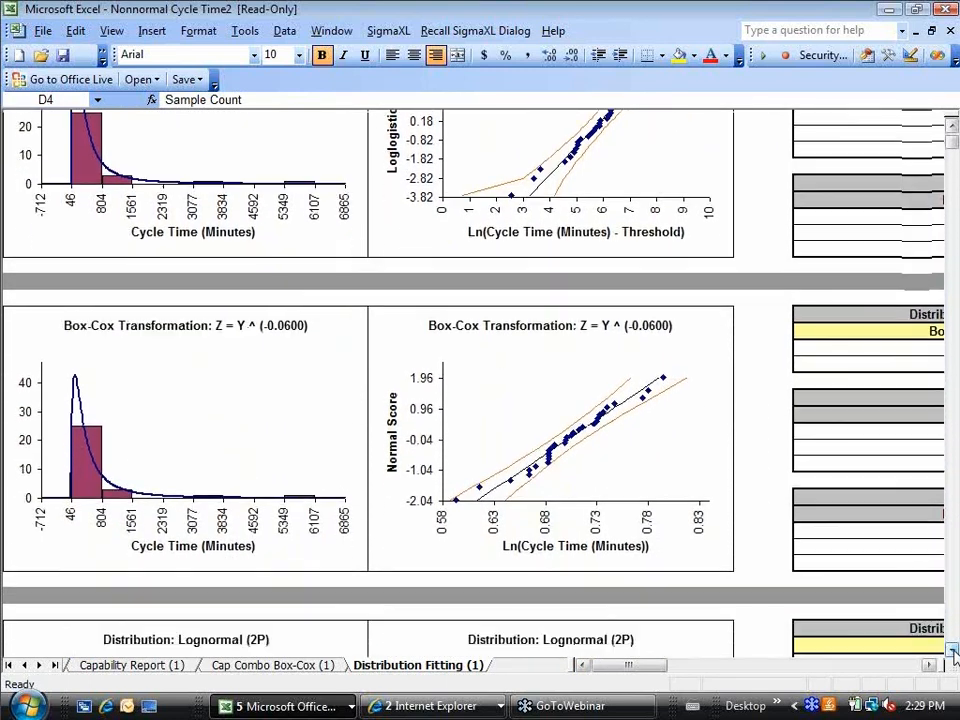
pyautogui.click(952, 651)
pyautogui.click(952, 651)
pyautogui.click(952, 651)
pyautogui.click(952, 651)
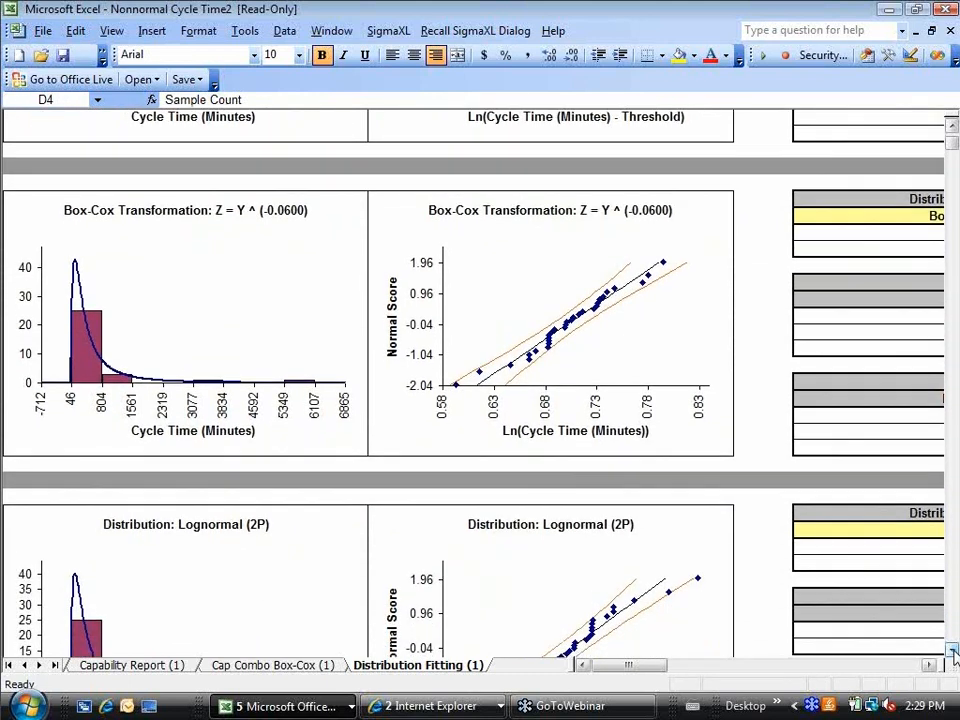
# Step: Examine the histograms and probability plots for the Lognormal (2P) and Lognormal (3P) distributions
pyautogui.click(952, 651)
pyautogui.click(952, 651)
pyautogui.click(952, 651)
pyautogui.click(952, 651)
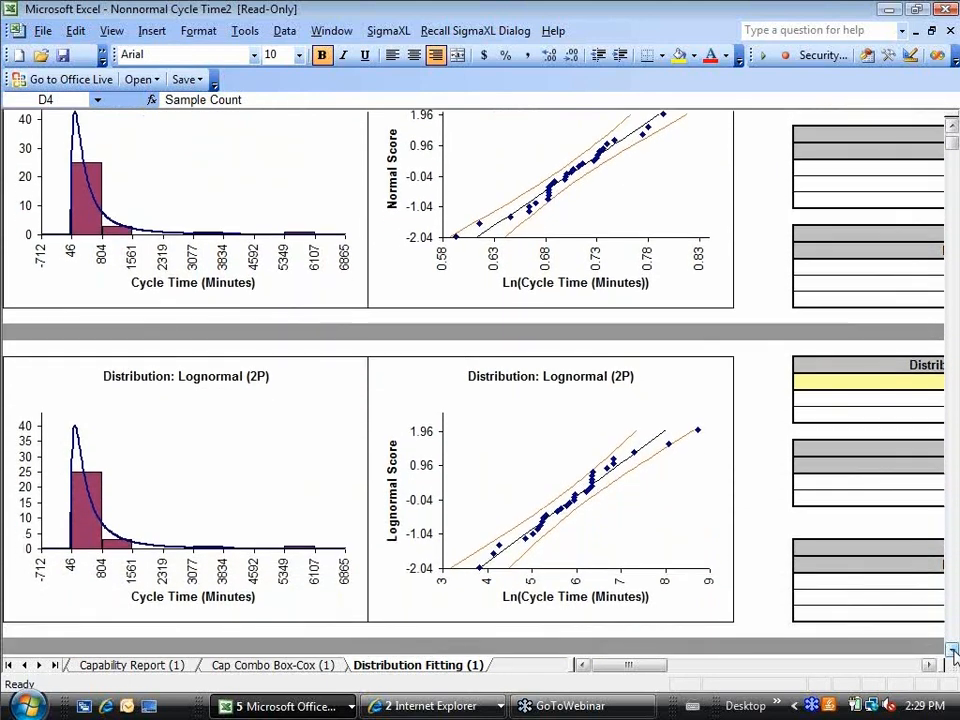
pyautogui.click(952, 651)
pyautogui.click(952, 651)
pyautogui.click(952, 651)
pyautogui.click(952, 651)
pyautogui.click(952, 651)
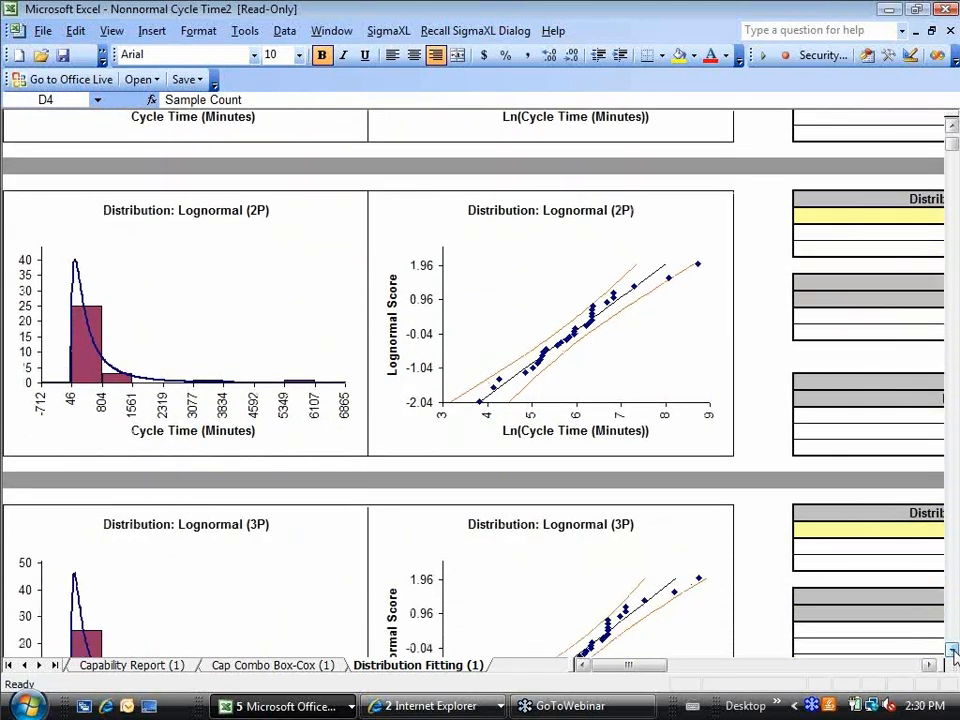
pyautogui.click(952, 651)
pyautogui.click(952, 651)
pyautogui.click(952, 651)
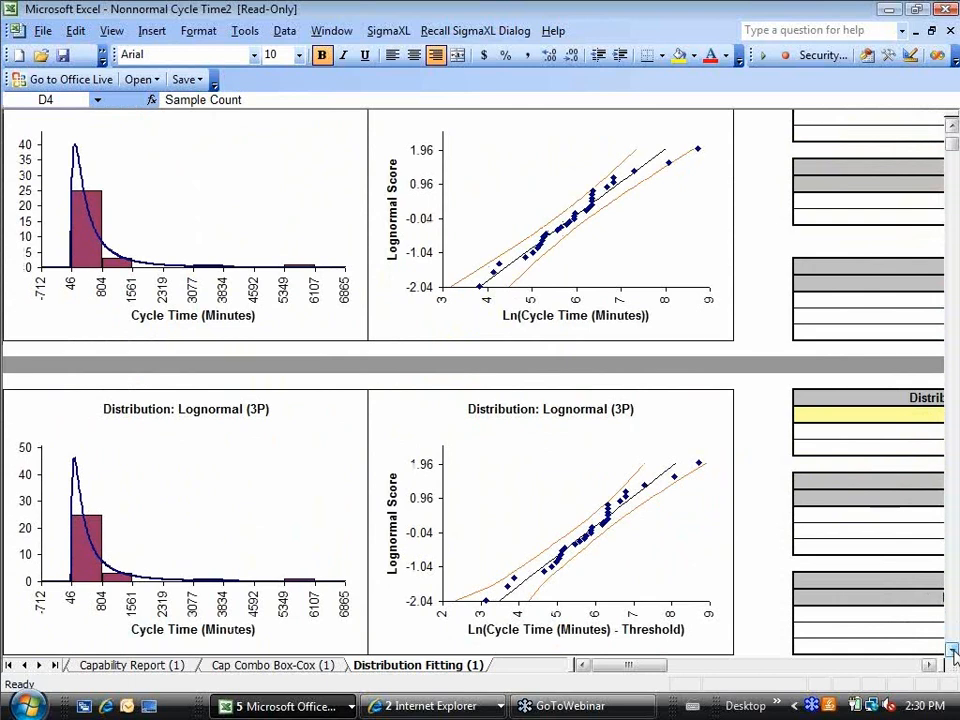
# Step: Examine the histogram and normal probability plot for the Johnson Transformation (Type SU - Unbounded)
pyautogui.click(952, 651)
pyautogui.click(952, 651)
pyautogui.click(952, 651)
pyautogui.click(952, 651)
pyautogui.click(952, 651)
pyautogui.click(952, 651)
pyautogui.click(952, 651)
pyautogui.click(952, 651)
pyautogui.click(952, 651)
pyautogui.click(952, 651)
pyautogui.click(952, 651)
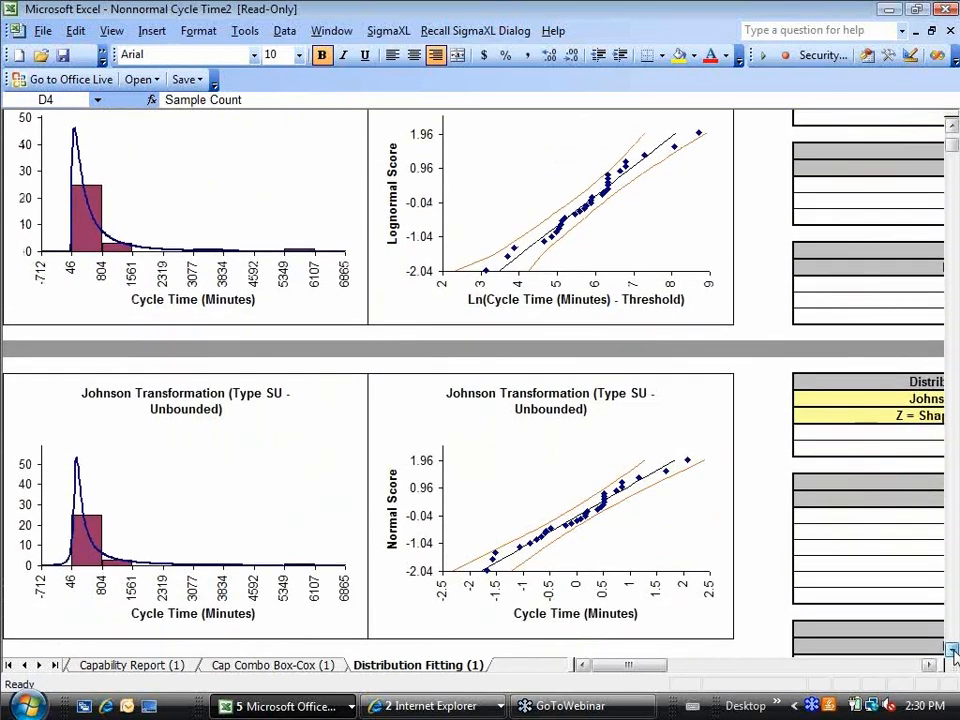
# Step: Look through the lower-ranked distribution fits down to the Exponential (1P) and Exponential (2P) histograms and probability plots
pyautogui.click(952, 651)
pyautogui.click(952, 651)
pyautogui.click(952, 651)
pyautogui.click(952, 651)
pyautogui.click(952, 651)
pyautogui.click(952, 651)
pyautogui.click(952, 651)
pyautogui.click(952, 651)
pyautogui.click(952, 651)
pyautogui.click(952, 651)
pyautogui.click(952, 651)
pyautogui.click(952, 651)
pyautogui.click(952, 651)
pyautogui.click(952, 651)
pyautogui.click(952, 651)
pyautogui.click(952, 651)
pyautogui.click(952, 651)
pyautogui.click(952, 651)
pyautogui.click(952, 651)
pyautogui.click(952, 651)
pyautogui.click(952, 651)
pyautogui.click(952, 651)
pyautogui.click(952, 651)
pyautogui.click(952, 651)
pyautogui.click(952, 651)
pyautogui.click(952, 651)
pyautogui.click(952, 651)
pyautogui.click(952, 651)
pyautogui.click(952, 651)
pyautogui.click(952, 651)
pyautogui.click(952, 651)
pyautogui.click(952, 651)
pyautogui.click(952, 651)
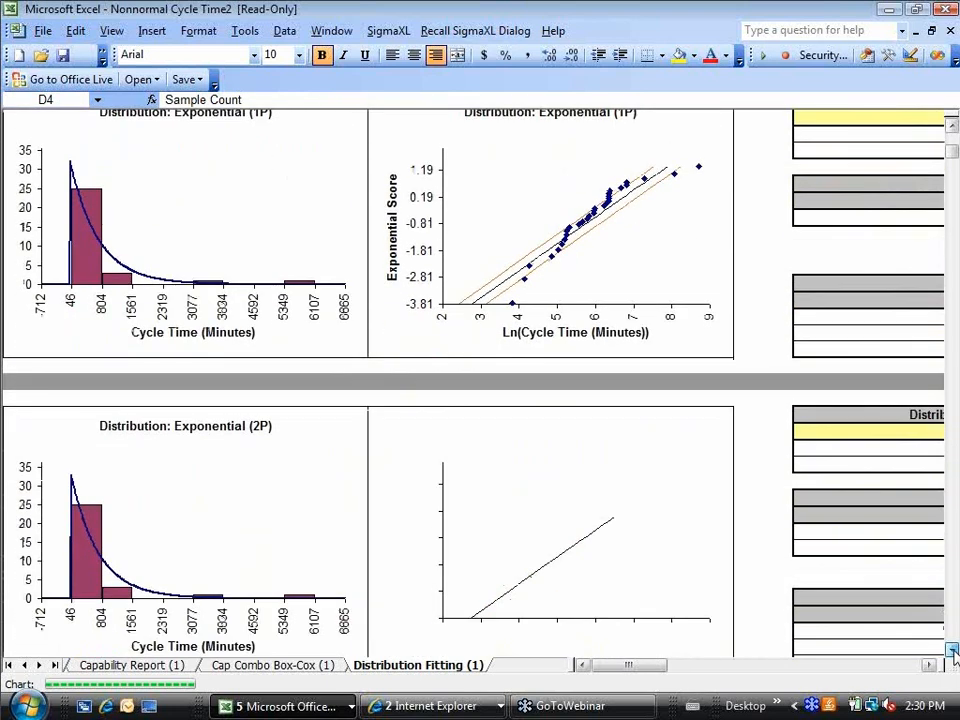
# Step: Examine the Beta (4P) and Largest Extreme Value (2P) fits, and return to the start of the distribution fitting report
pyautogui.click(952, 651)
pyautogui.click(952, 651)
pyautogui.click(952, 651)
pyautogui.click(952, 651)
pyautogui.click(952, 651)
pyautogui.click(952, 651)
pyautogui.click(952, 651)
pyautogui.click(952, 651)
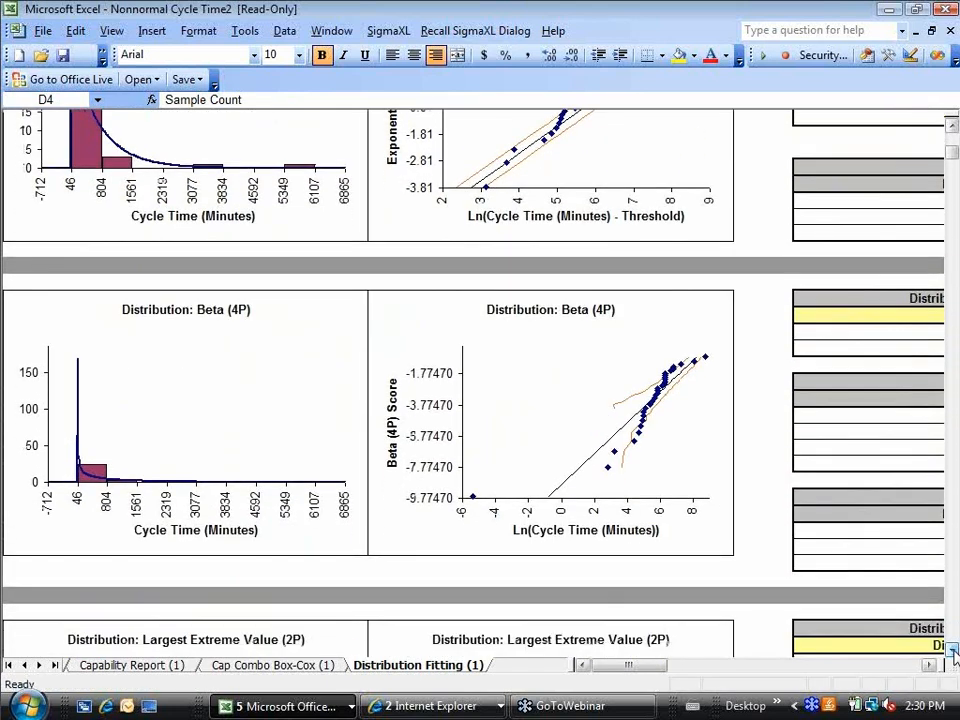
pyautogui.click(952, 651)
pyautogui.click(952, 651)
pyautogui.click(952, 651)
pyautogui.click(952, 651)
pyautogui.click(952, 651)
pyautogui.click(952, 651)
pyautogui.click(952, 651)
pyautogui.click(952, 651)
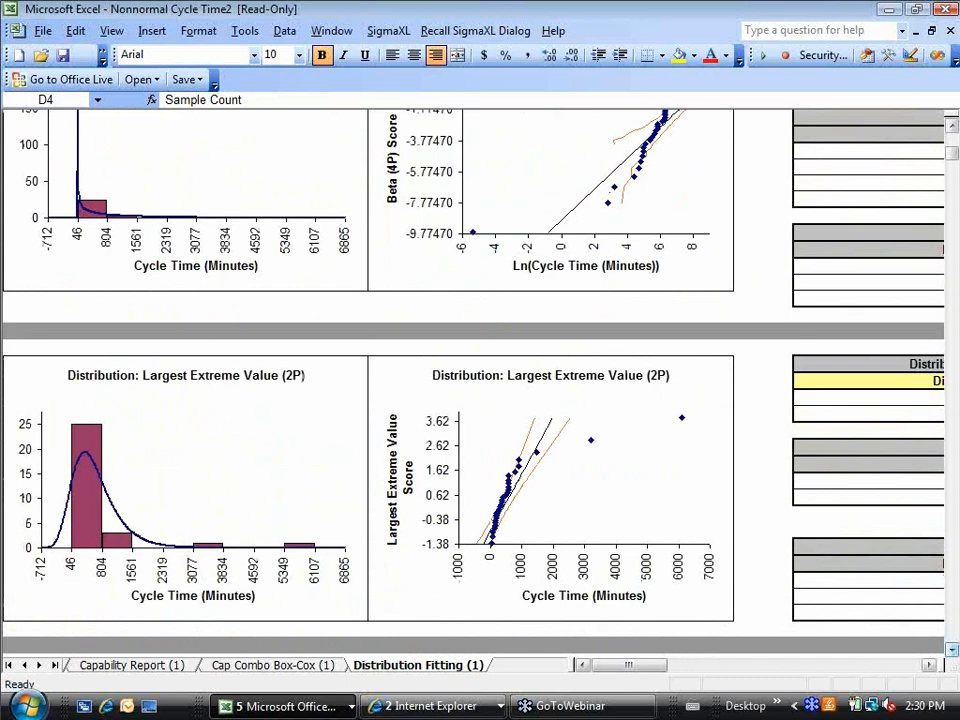
pyautogui.moveTo(952, 150); pyautogui.dragTo(952, 160)
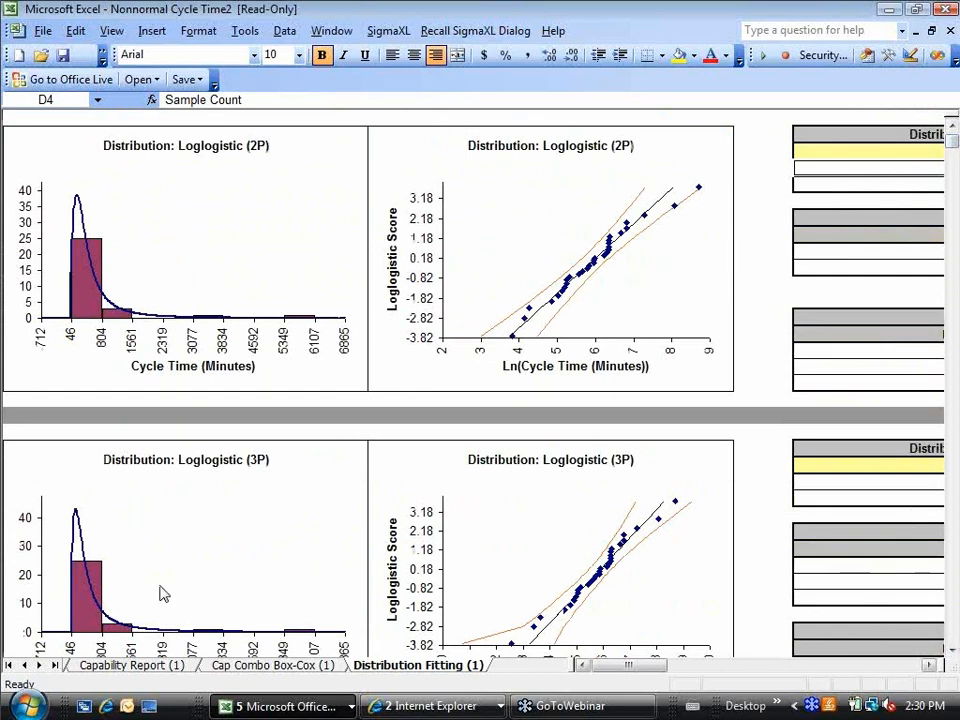
# Step: From the Sheet1 data, run the Capability Combination Report (Individuals Nonnormal) for Cycle Time (Minutes) with USL 1000 and Automatic Best Fit
pyautogui.click(10, 665)
pyautogui.click(91, 665)
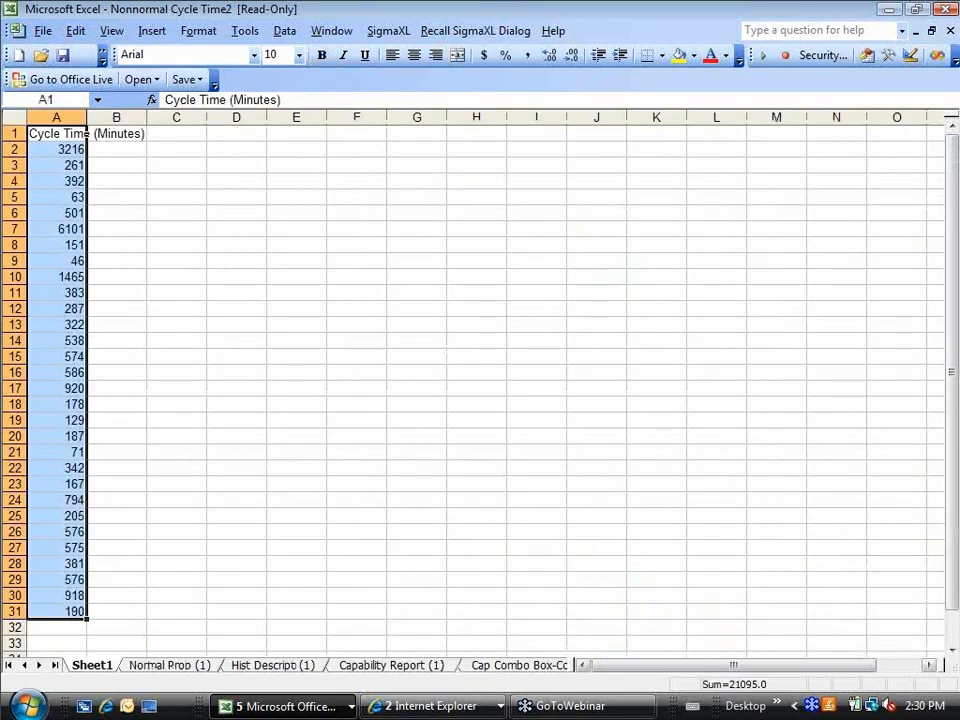
pyautogui.click(380, 31)
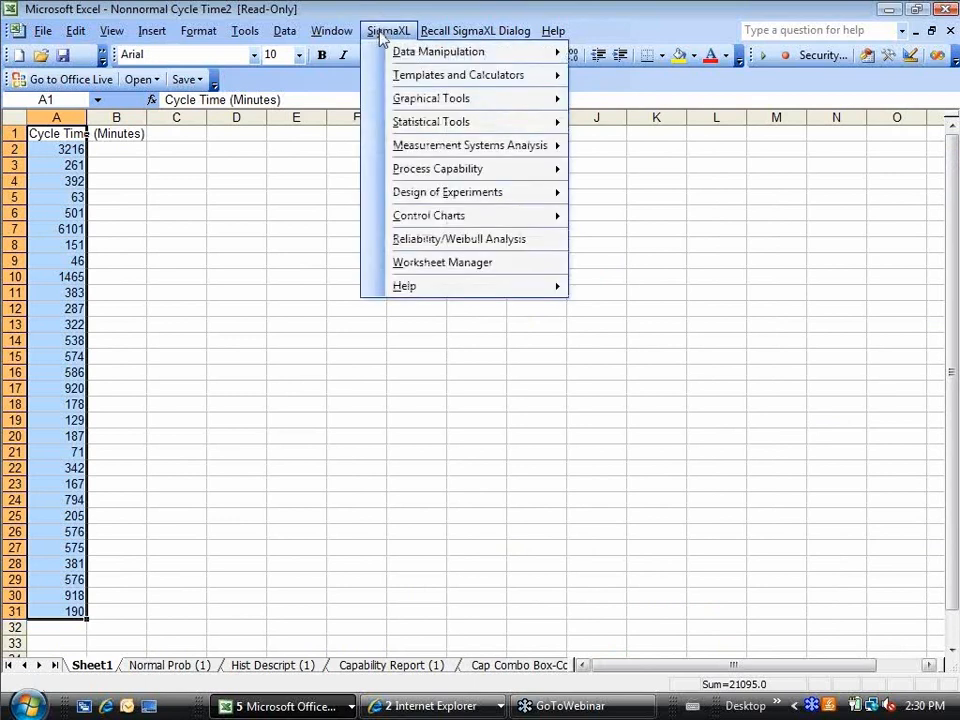
pyautogui.moveTo(405, 168)
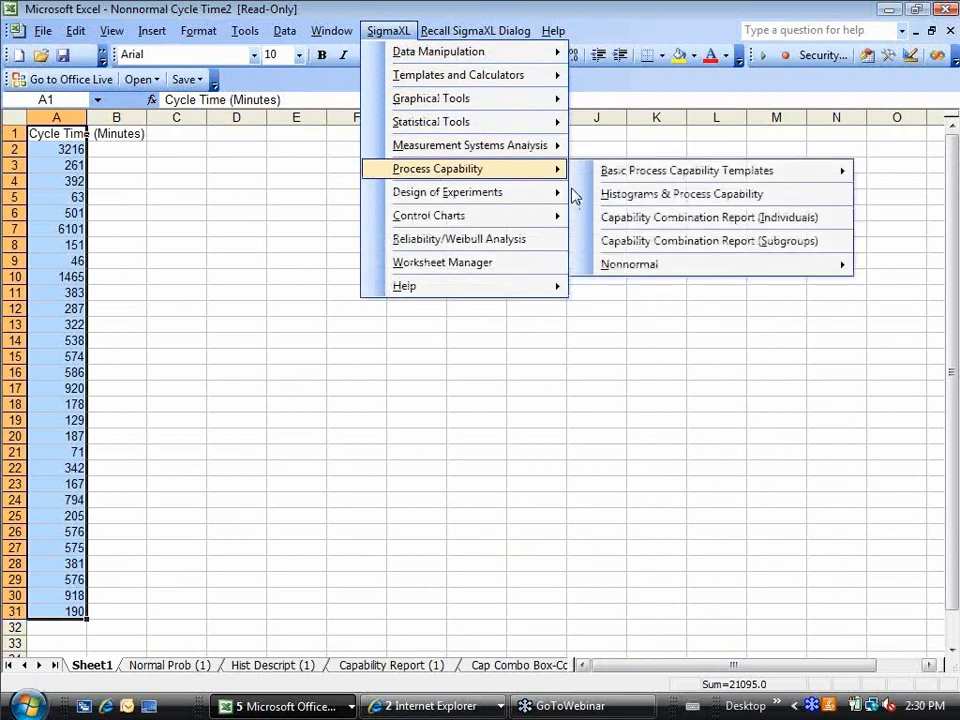
pyautogui.moveTo(615, 262)
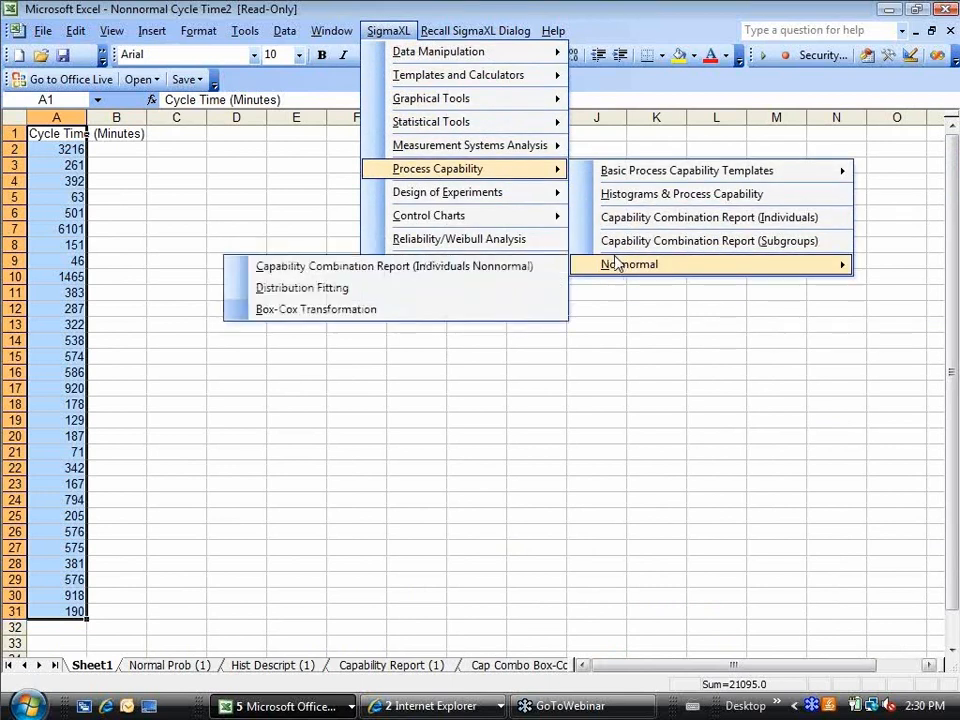
pyautogui.click(491, 287)
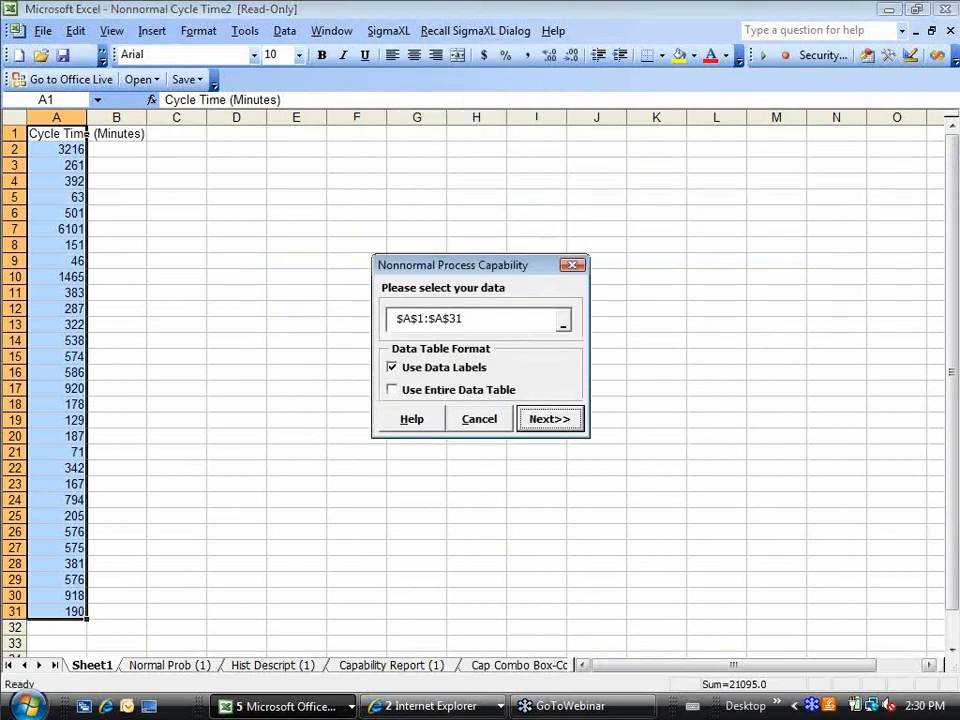
pyautogui.click(549, 419)
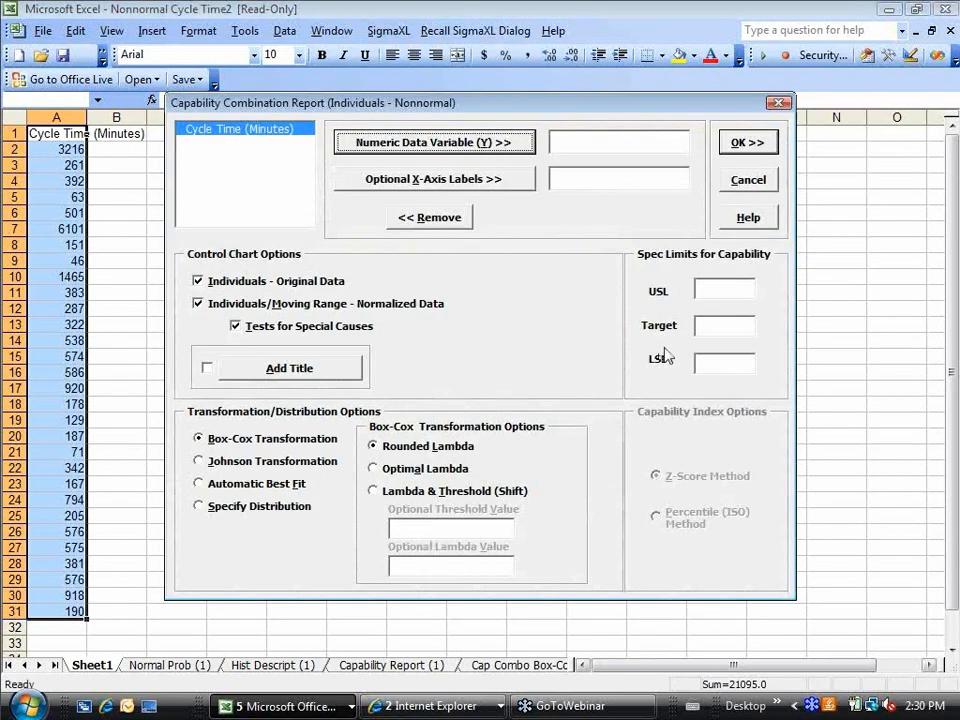
pyautogui.click(719, 291)
pyautogui.write('1000')
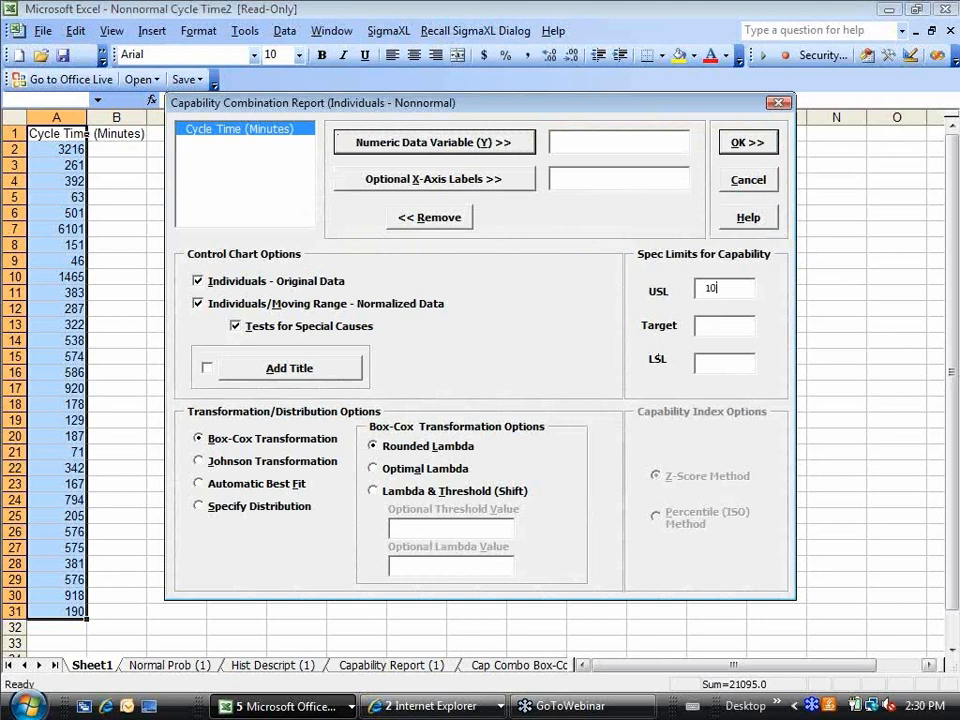
pyautogui.click(504, 150)
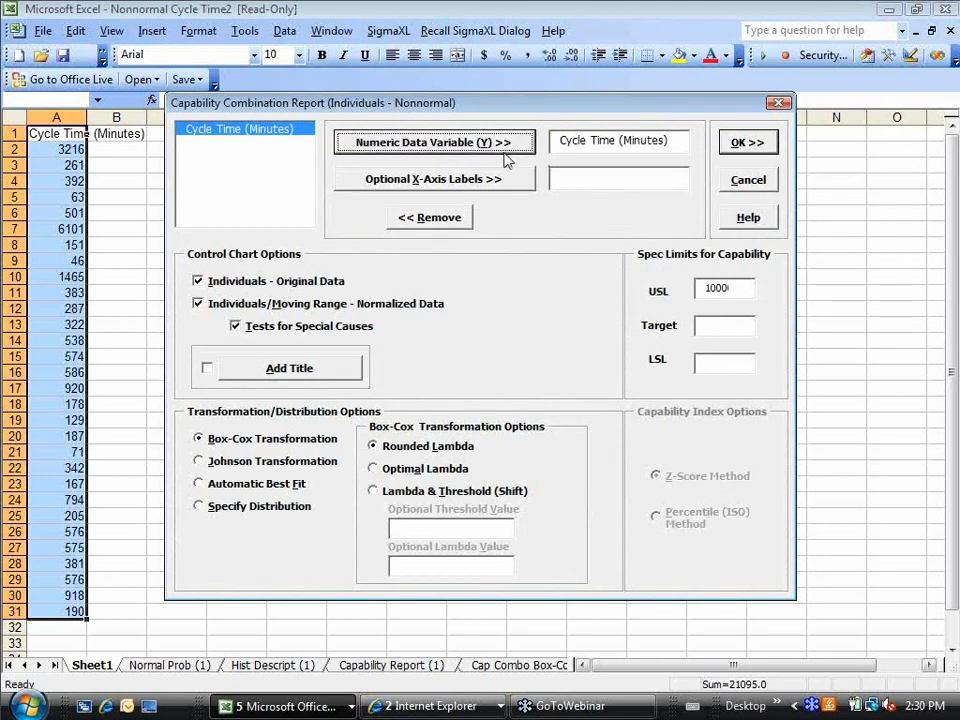
pyautogui.click(254, 488)
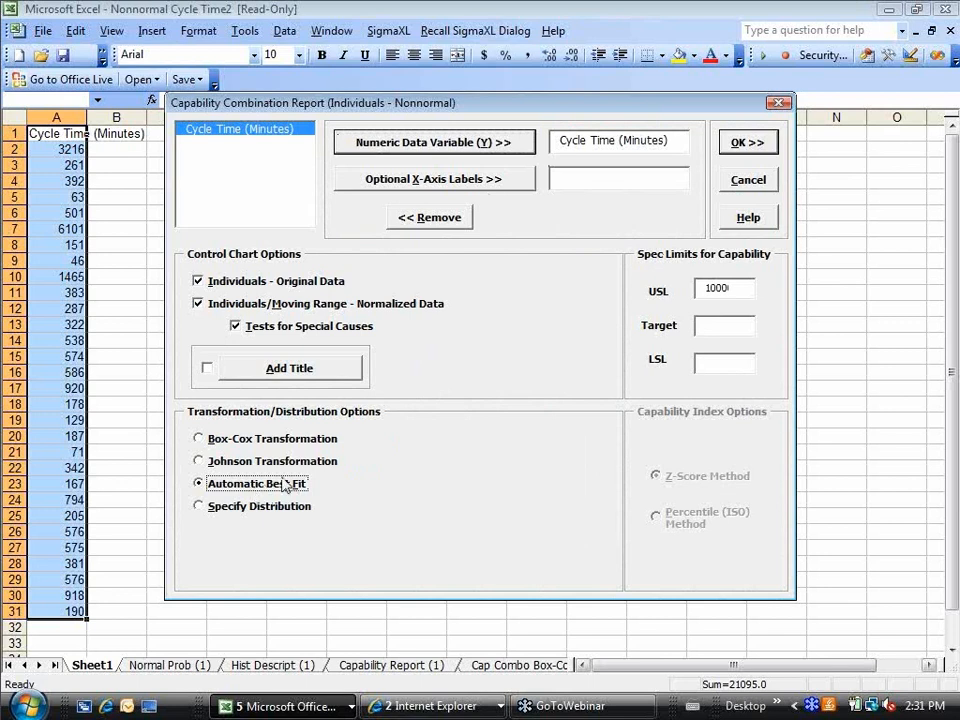
pyautogui.click(742, 146)
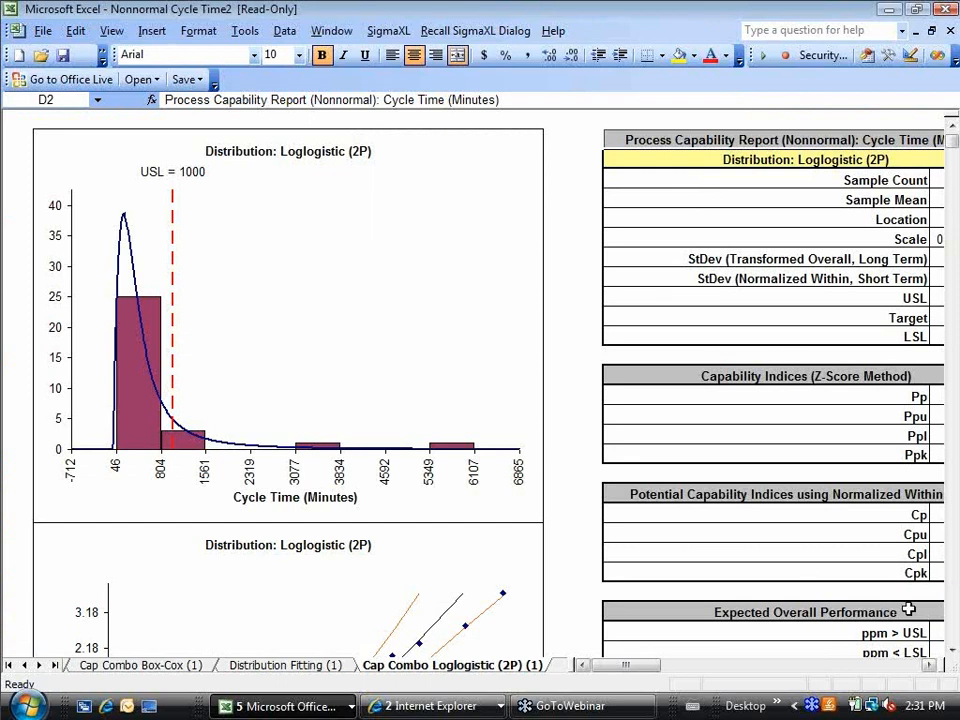
# Step: Examine the Loglogistic (2P) report's parameters, capability indices, expected and actual performance, and Anderson-Darling goodness-of-fit tests
pyautogui.click(930, 668)
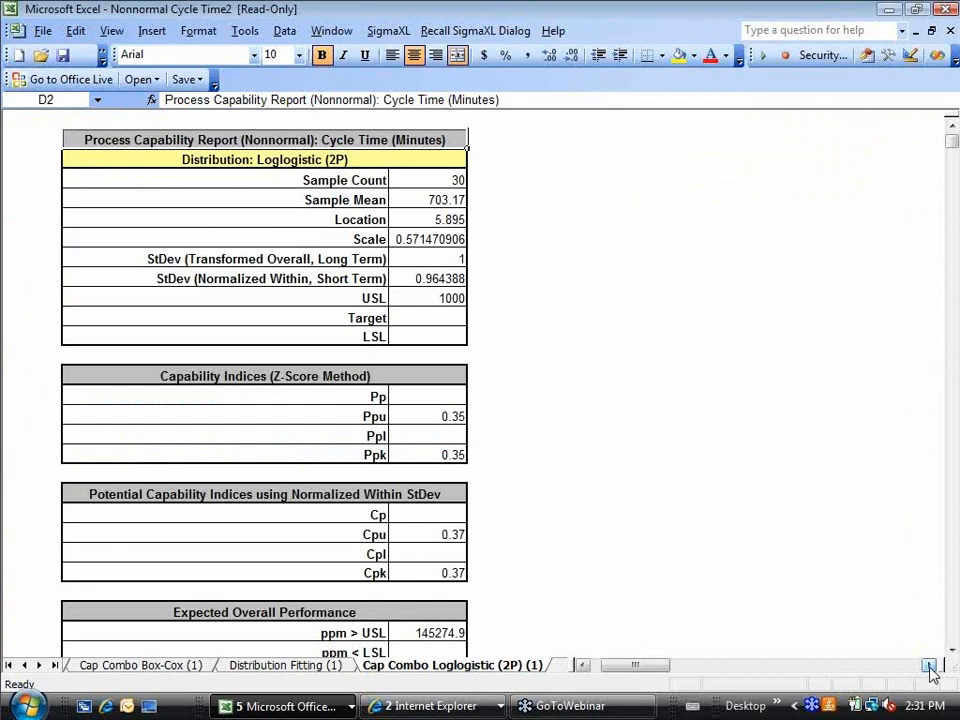
pyautogui.click(951, 650)
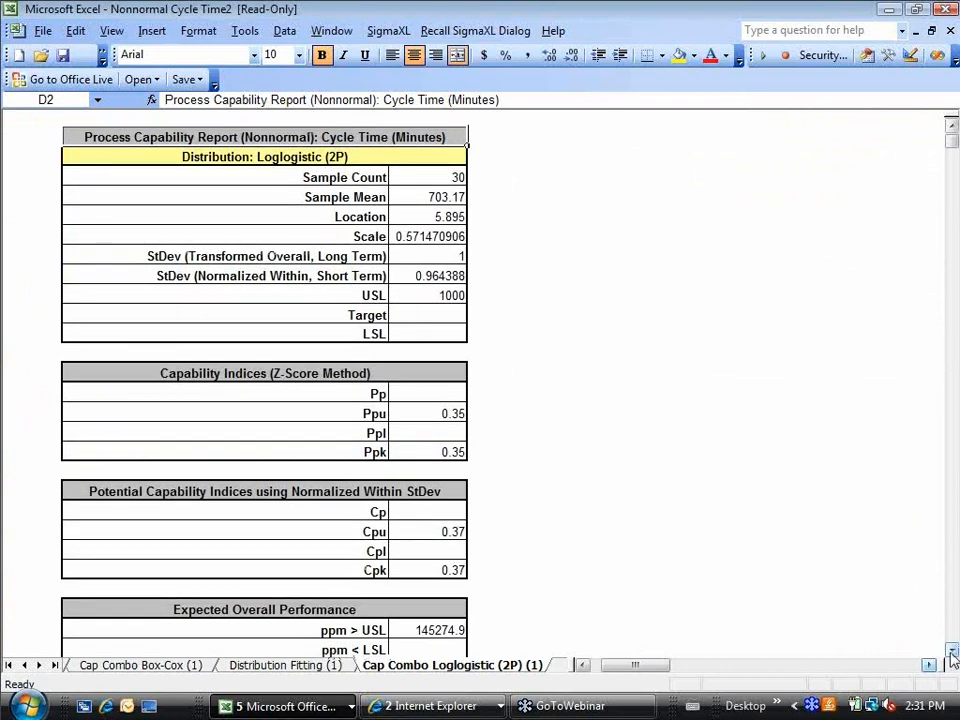
pyautogui.click(951, 650)
pyautogui.click(951, 650)
pyautogui.click(951, 650)
pyautogui.click(951, 650)
pyautogui.click(951, 650)
pyautogui.click(951, 650)
pyautogui.click(951, 650)
pyautogui.click(951, 650)
pyautogui.click(951, 650)
pyautogui.click(951, 650)
pyautogui.click(951, 650)
pyautogui.click(951, 650)
pyautogui.click(951, 650)
pyautogui.click(951, 650)
pyautogui.click(951, 650)
pyautogui.click(951, 650)
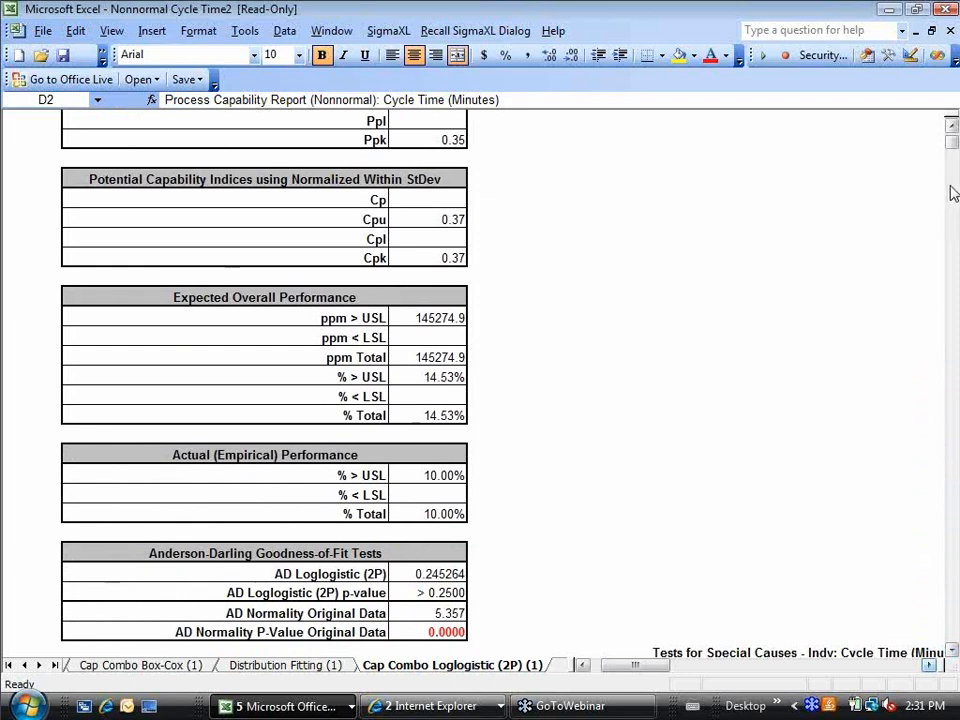
# Step: Review the Loglogistic (2P) capability report again from its summary statistics, including the histogram with the USL line
pyautogui.click(952, 126)
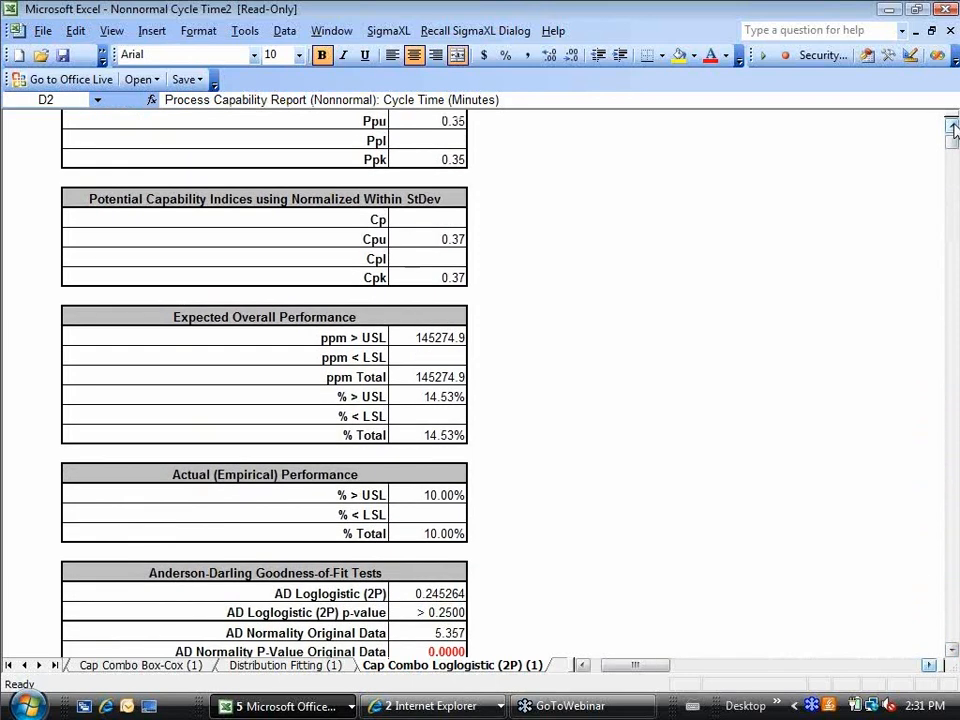
pyautogui.click(952, 126)
pyautogui.click(952, 126)
pyautogui.click(952, 126)
pyautogui.click(952, 126)
pyautogui.click(952, 126)
pyautogui.click(952, 126)
pyautogui.click(952, 126)
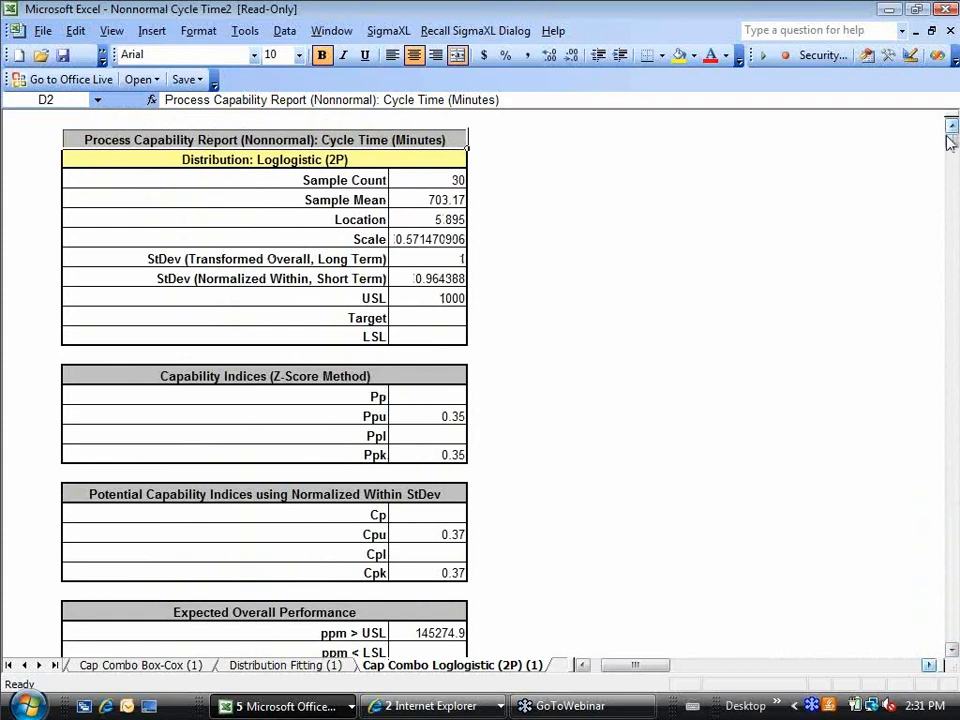
pyautogui.click(583, 665)
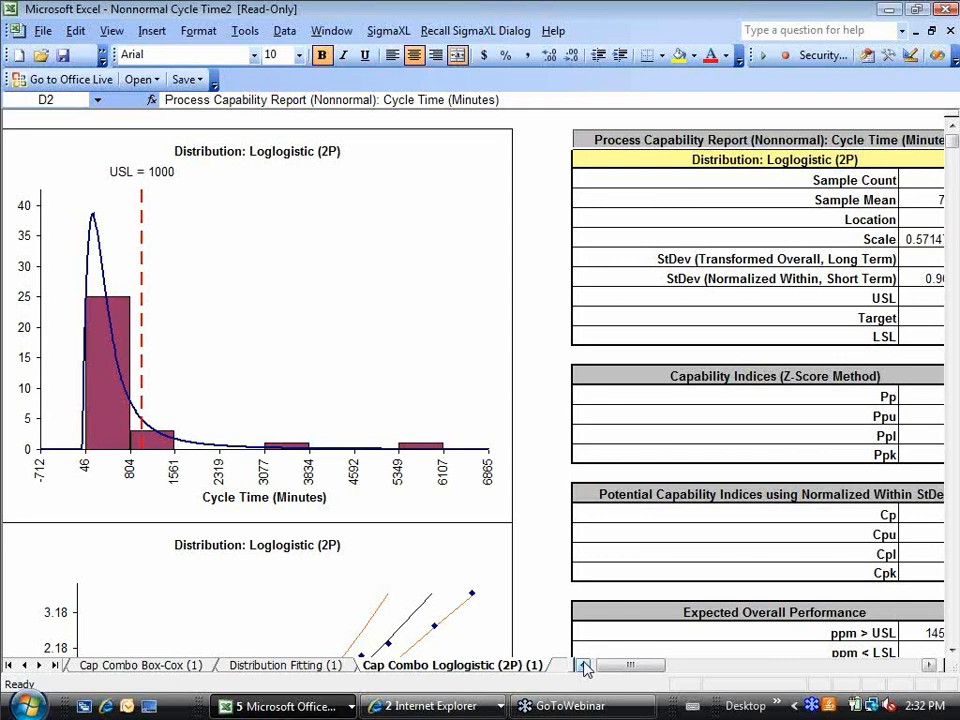
# Step: Revisit the Distribution Fitting (1) sheet and look through the ranked fits down to the Logistic (2P) and Normal distributions
pyautogui.click(303, 666)
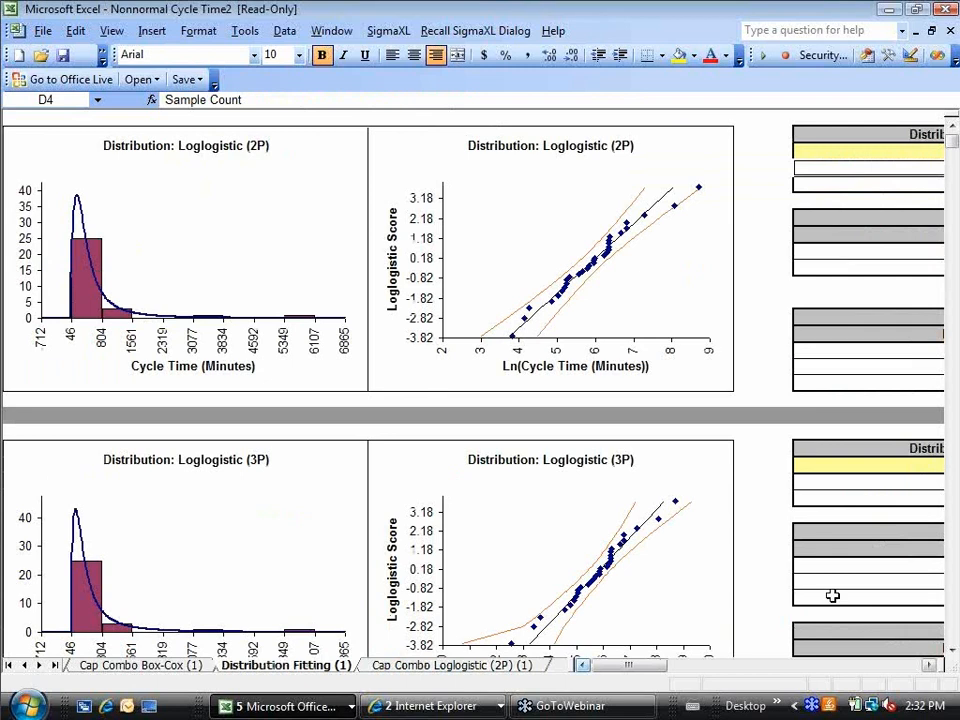
pyautogui.scroll(-20, 955, 617)
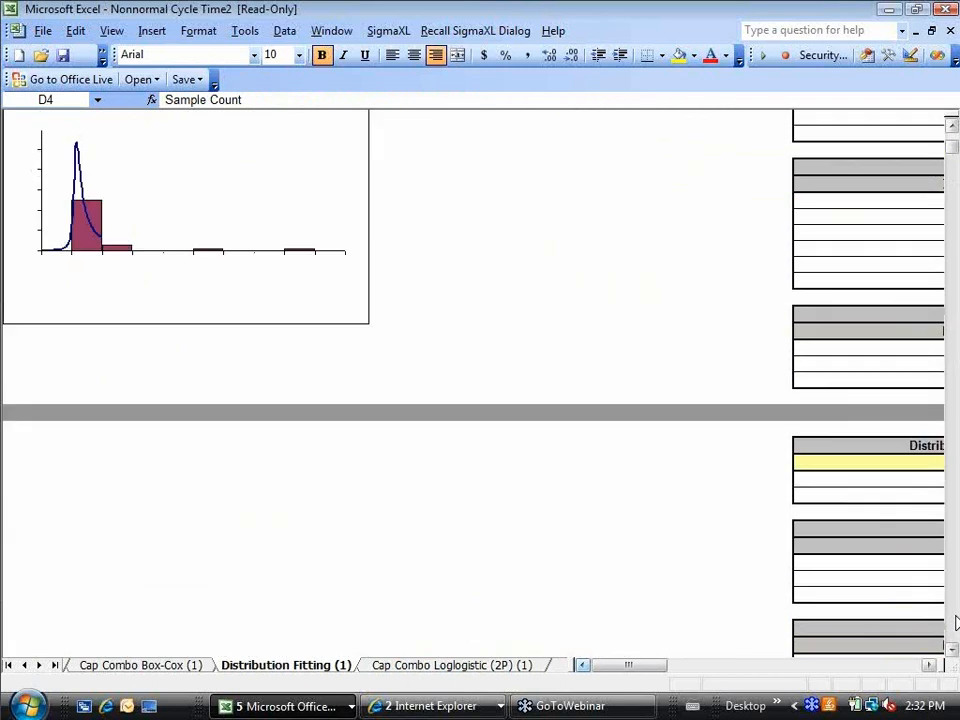
pyautogui.scroll(-20, 955, 622)
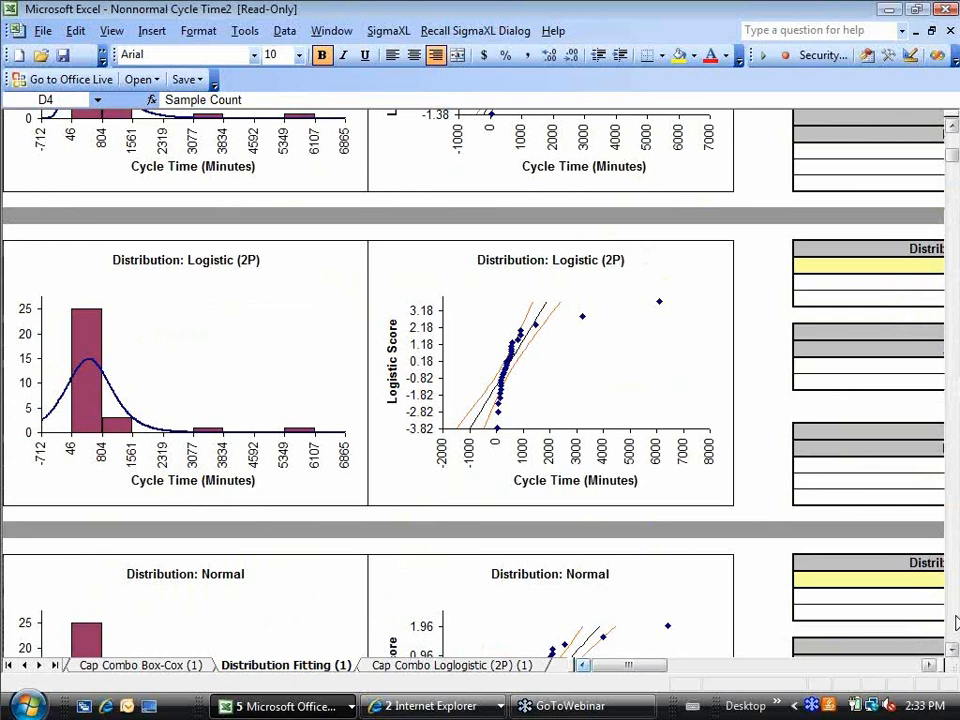
pyautogui.scroll(-12, 955, 622)
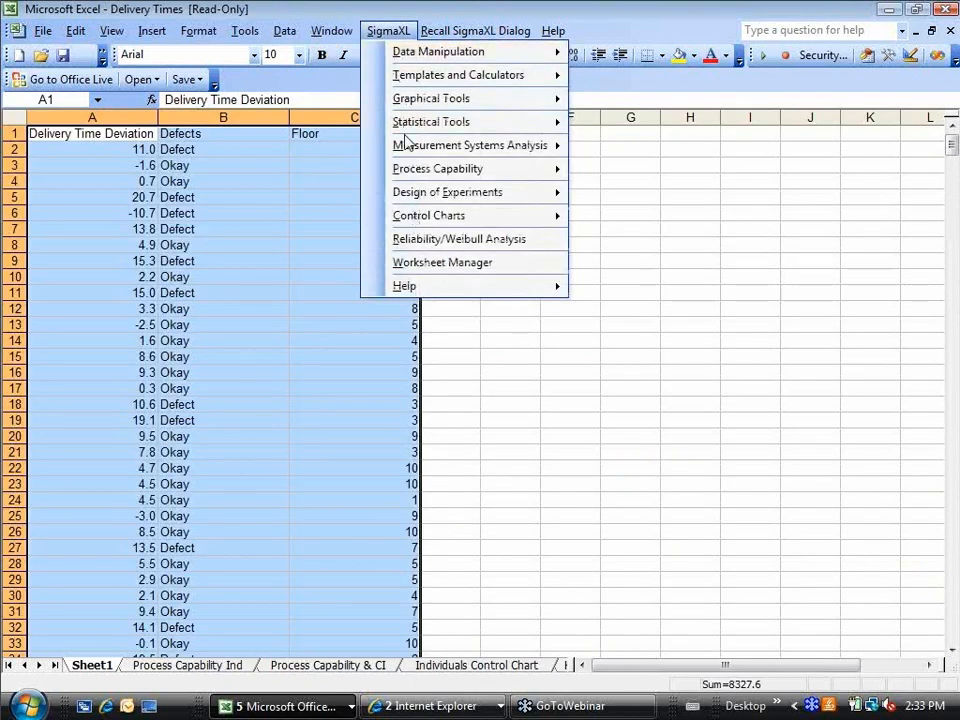
# Step: Examine the Specify Distribution choice and Capability Index Options in the Capability Combination Report (Individuals - Nonnormal), and close it without running the report
pyautogui.moveTo(410, 170)
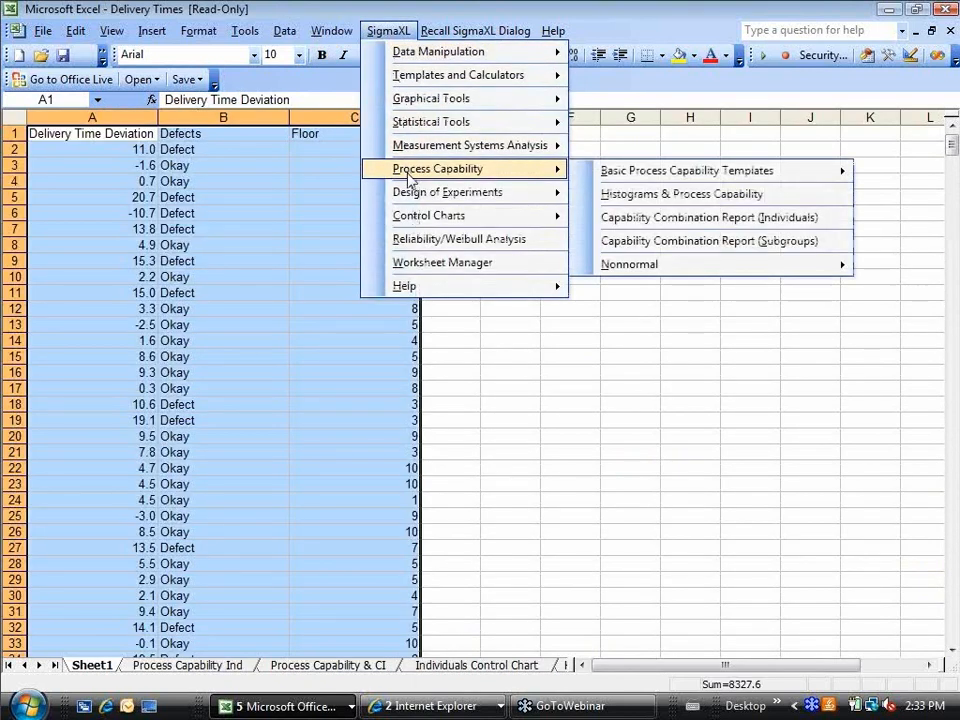
pyautogui.click(640, 232)
pyautogui.click(549, 418)
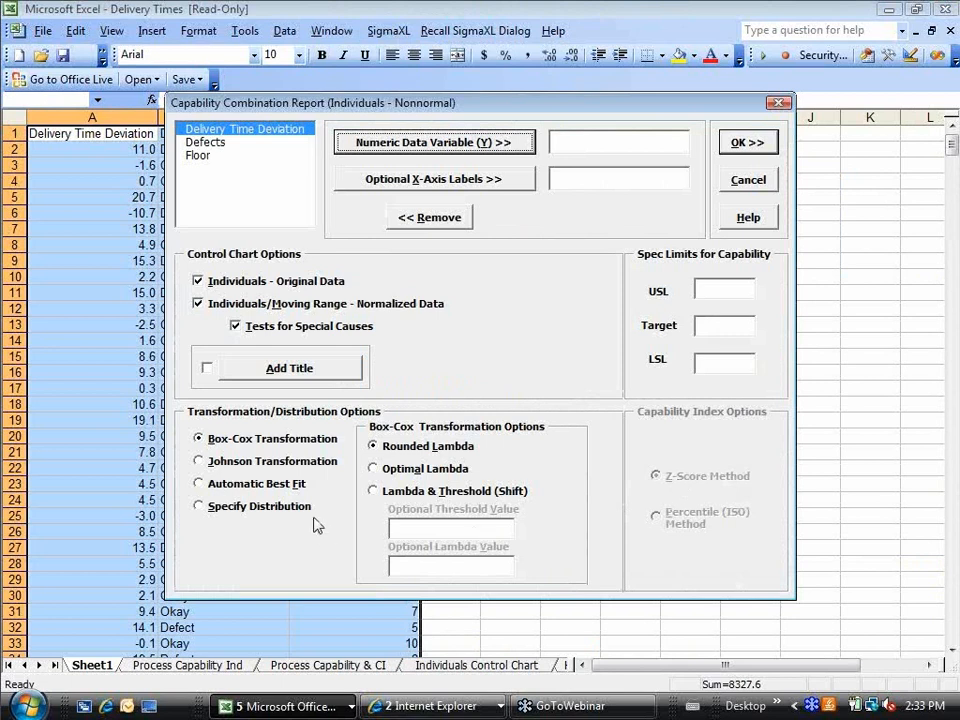
pyautogui.click(249, 508)
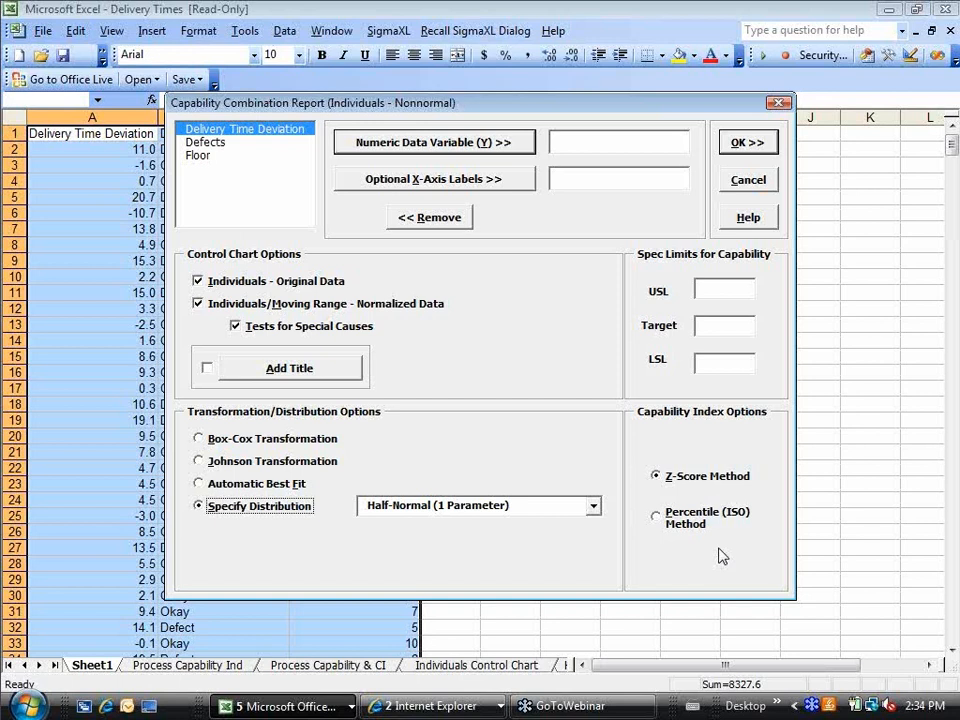
pyautogui.press('Escape')
# Step: Open the Control Chart Selection Tool from the Sheet1 delivery data
pyautogui.click(388, 30)
pyautogui.moveTo(410, 216)
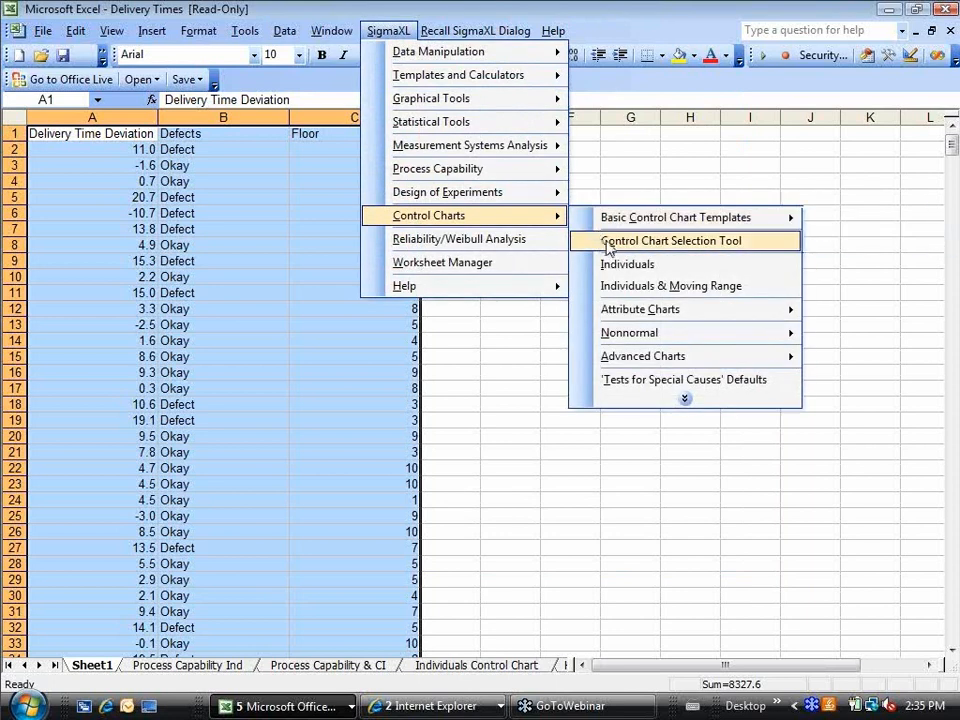
pyautogui.click(607, 247)
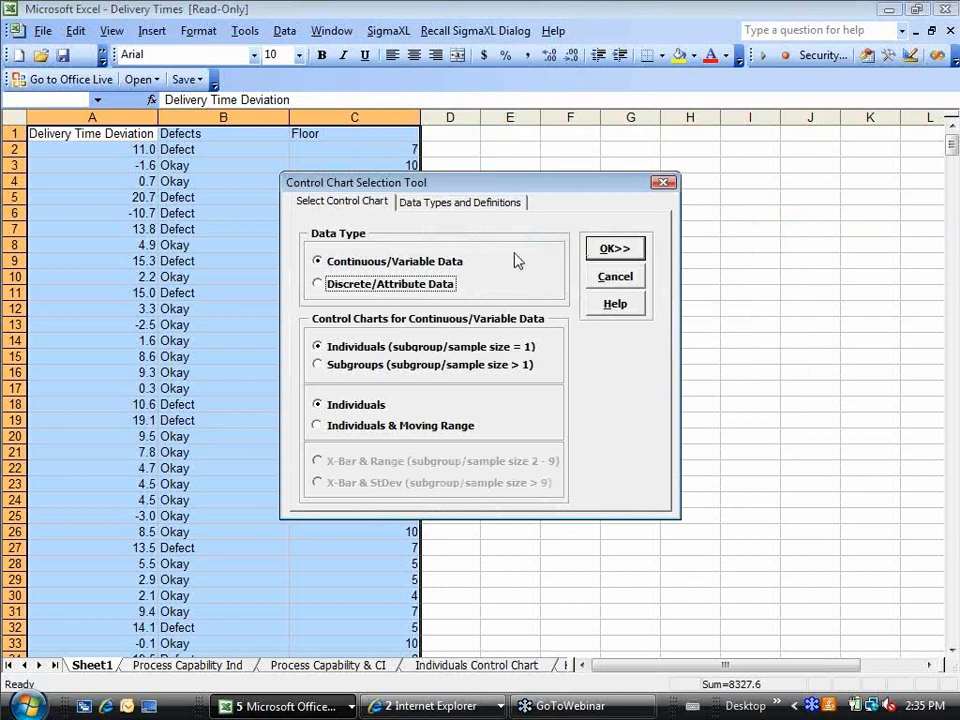
# Step: Compare the control charts the tool offers for Continuous/Variable Data, covering both Subgroups and Individuals choices
pyautogui.click(442, 286)
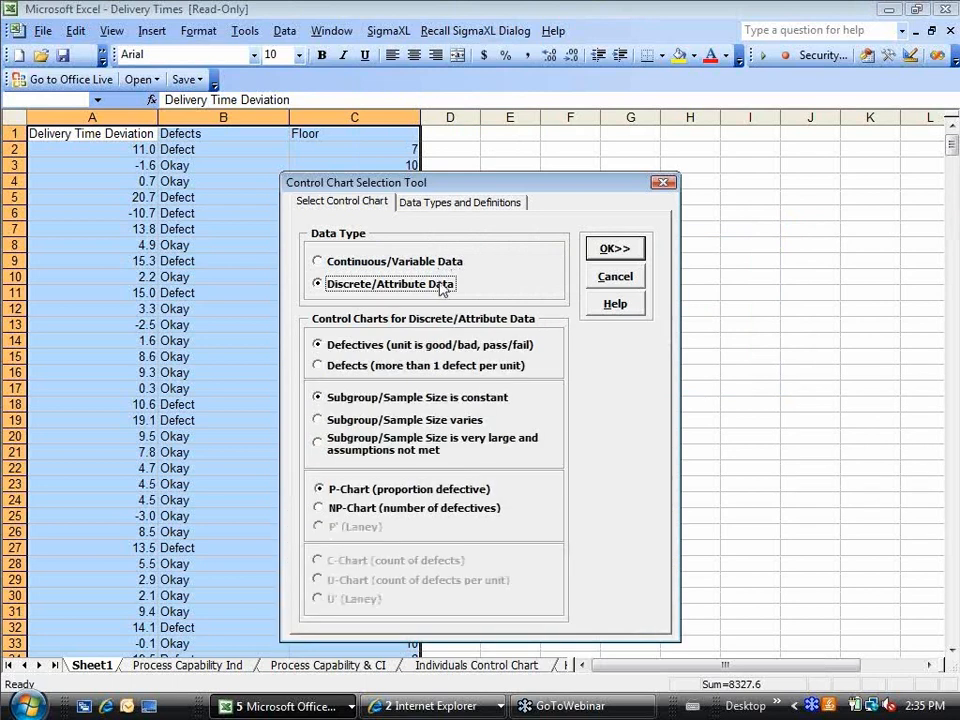
pyautogui.click(442, 266)
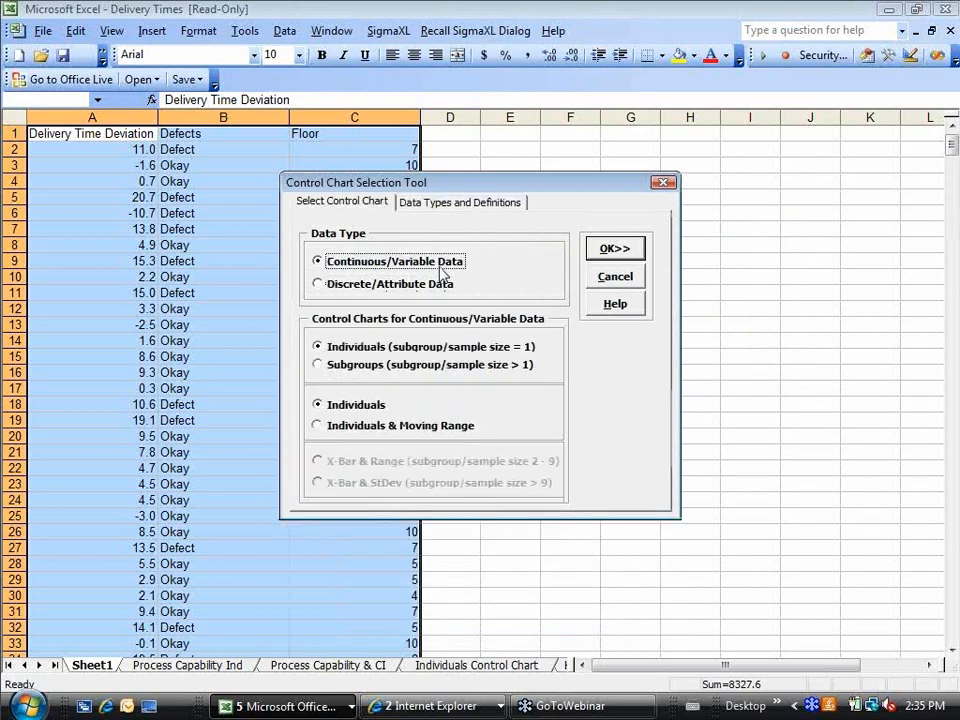
pyautogui.click(385, 366)
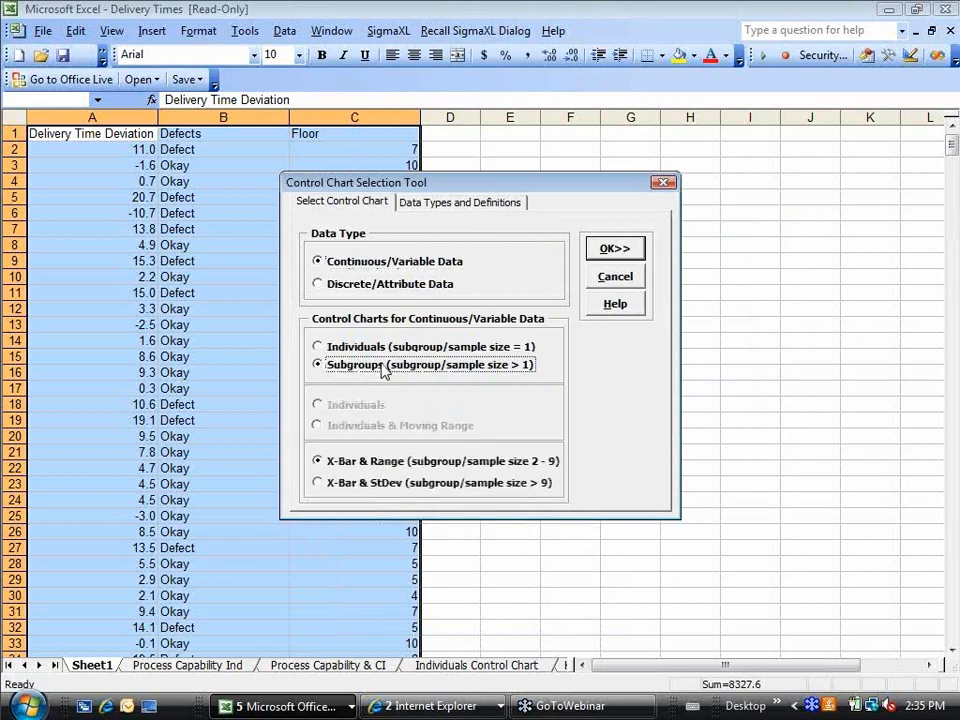
pyautogui.click(381, 462)
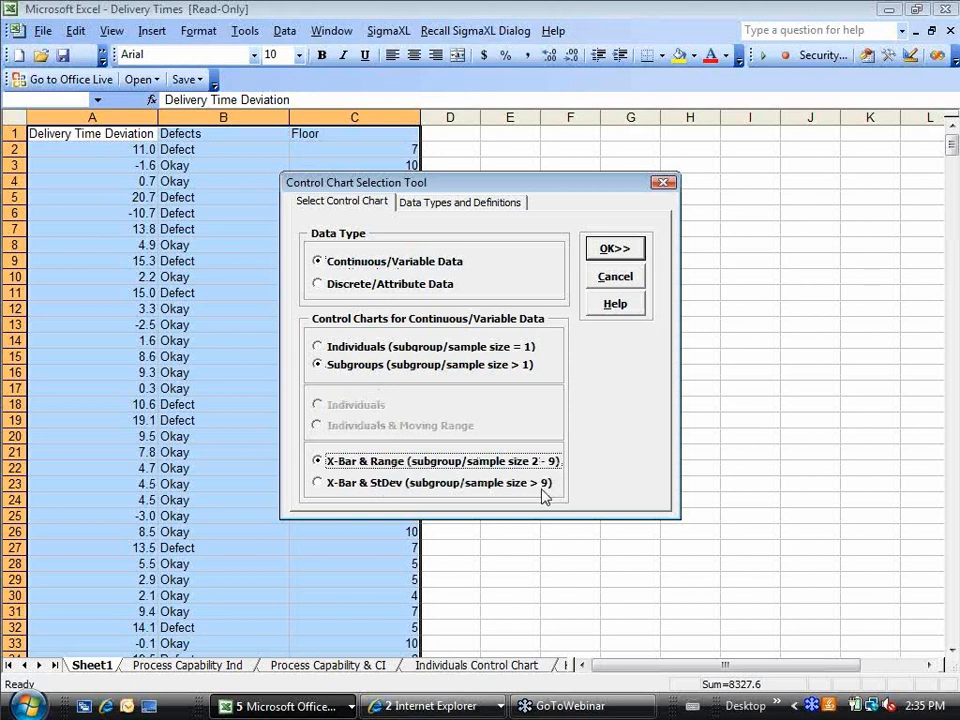
pyautogui.click(530, 489)
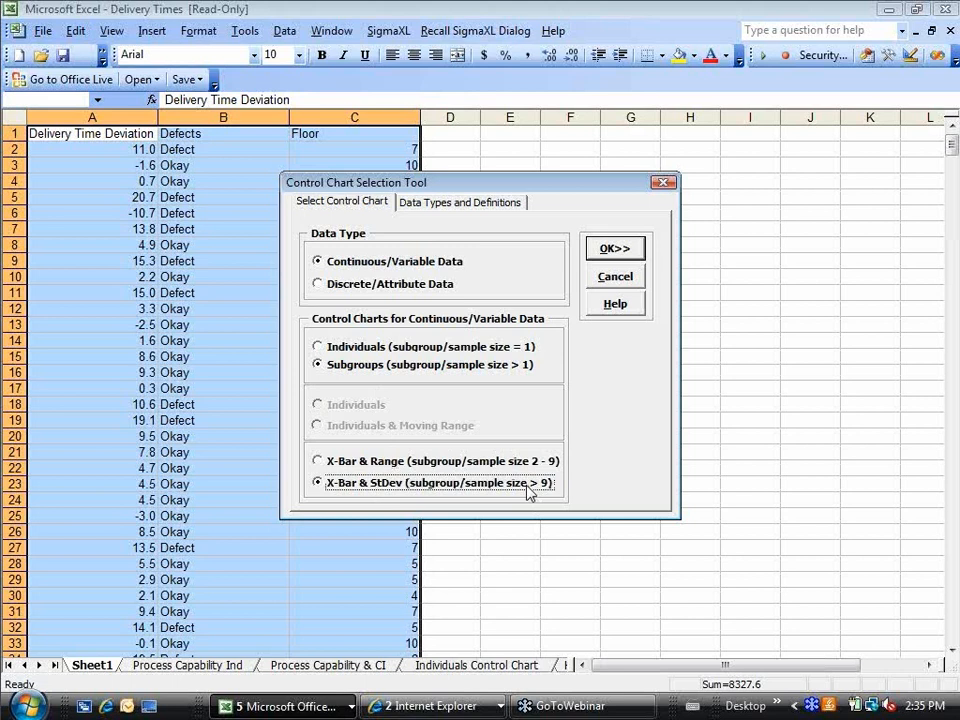
pyautogui.click(526, 470)
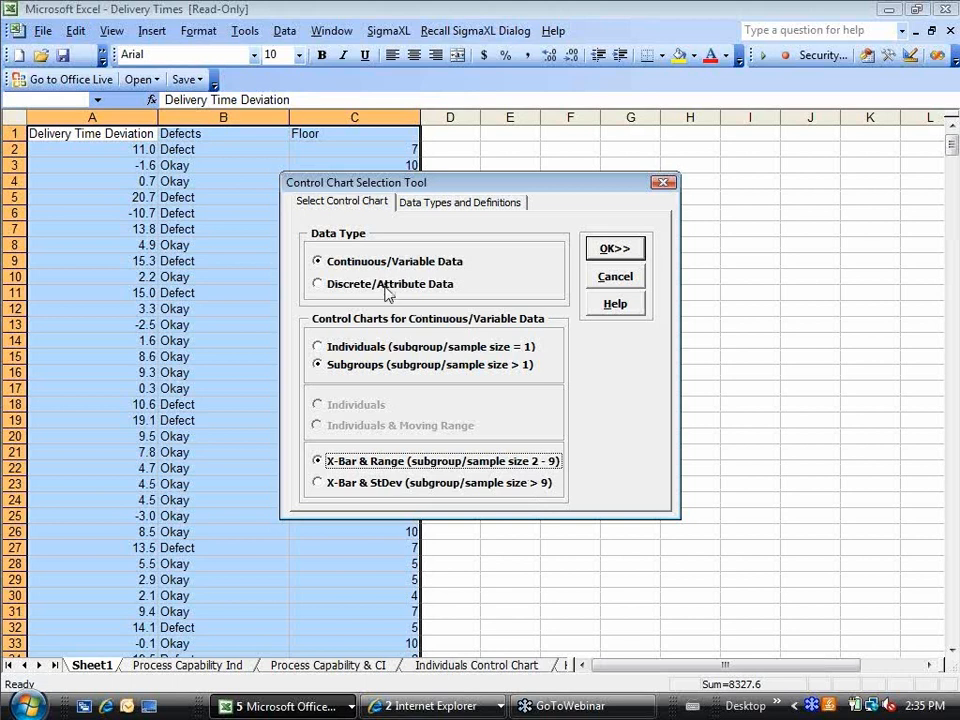
pyautogui.click(374, 364)
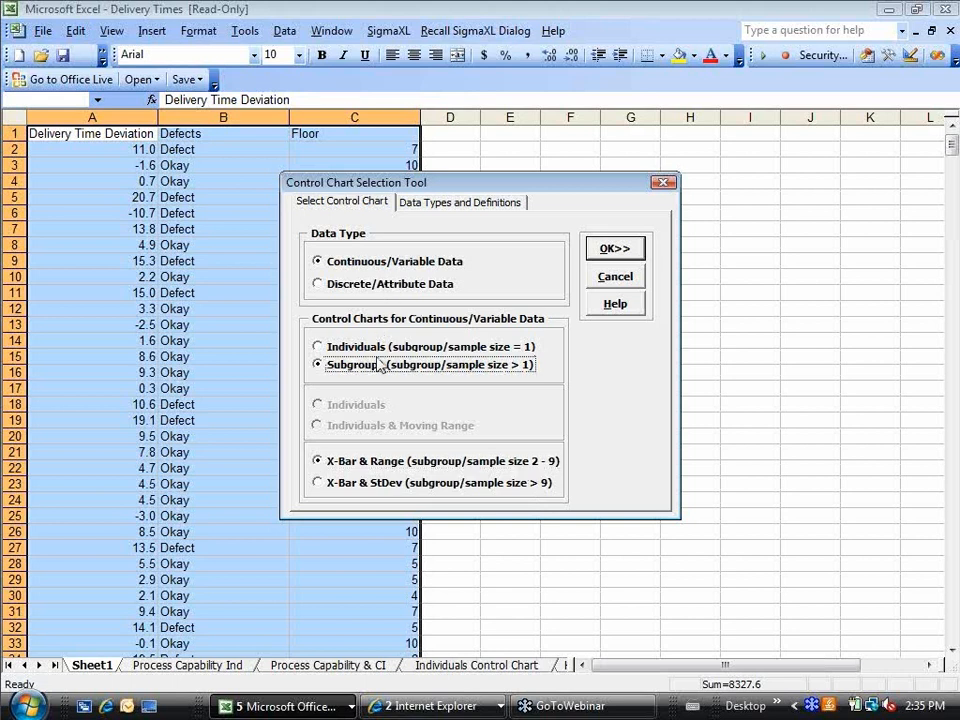
pyautogui.click(375, 350)
pyautogui.click(373, 427)
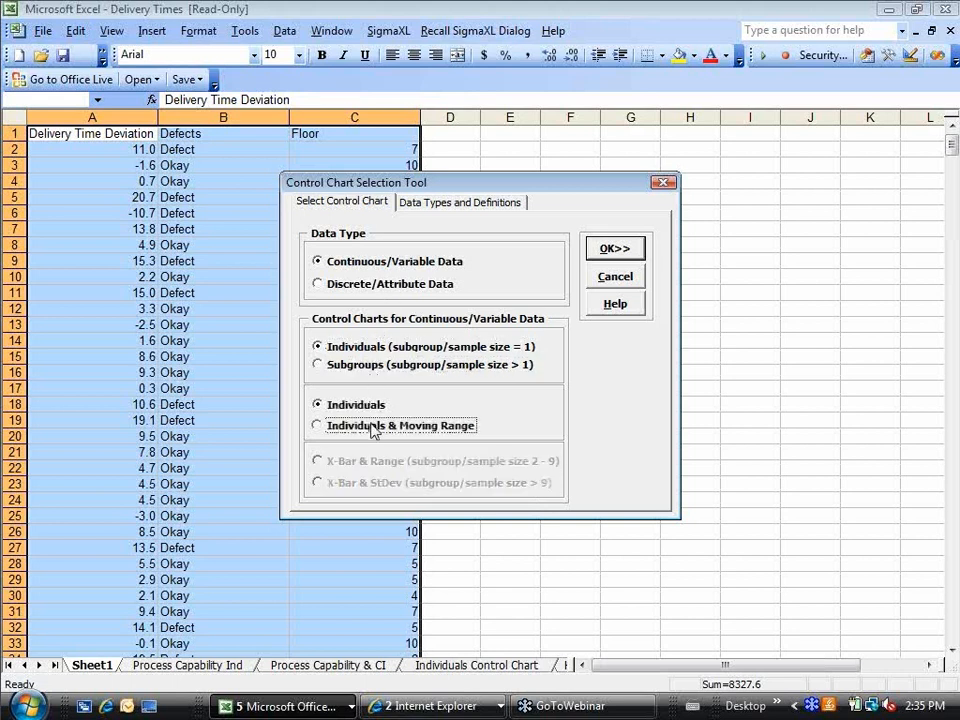
pyautogui.click(366, 409)
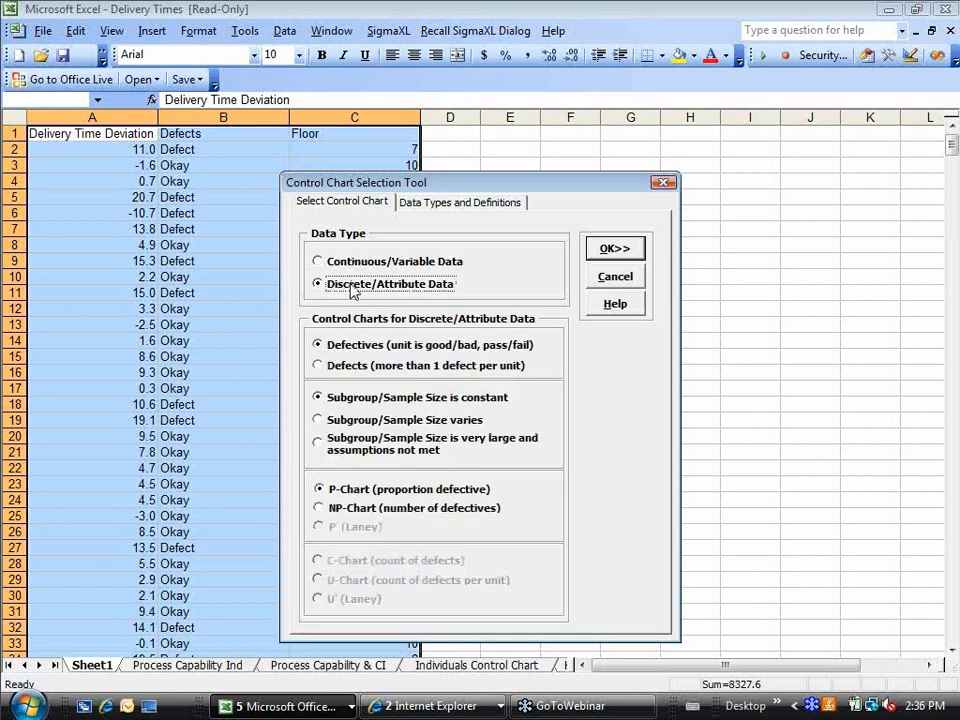
# Step: For Discrete/Attribute Data, compare the charts offered for Defectives and Defects, including constant, varying and very large subgroup sizes
pyautogui.click(350, 366)
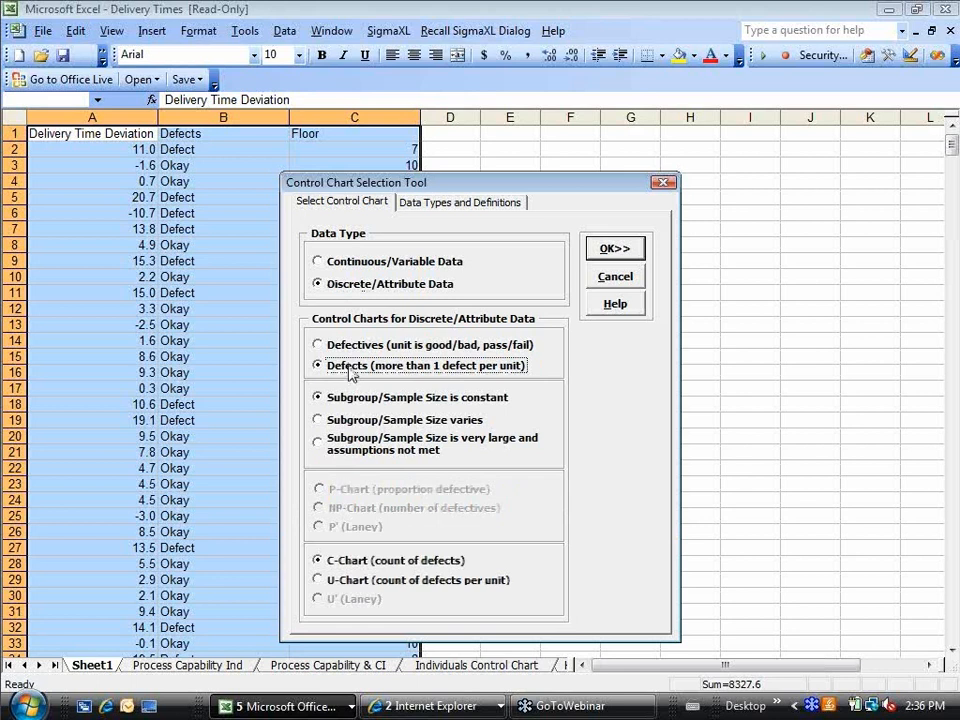
pyautogui.click(340, 345)
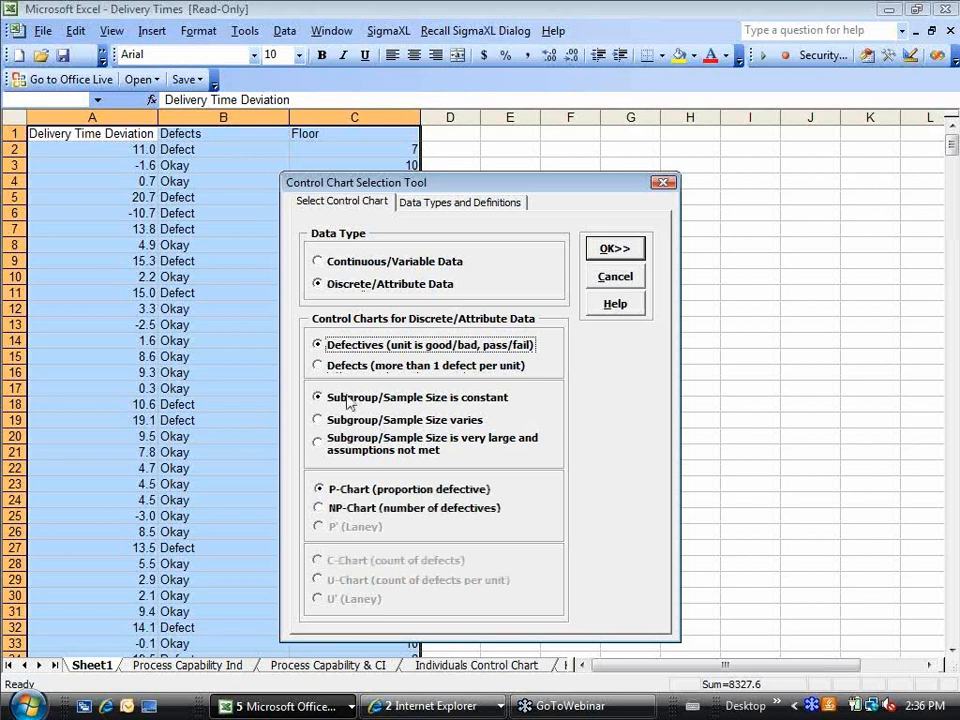
pyautogui.click(350, 505)
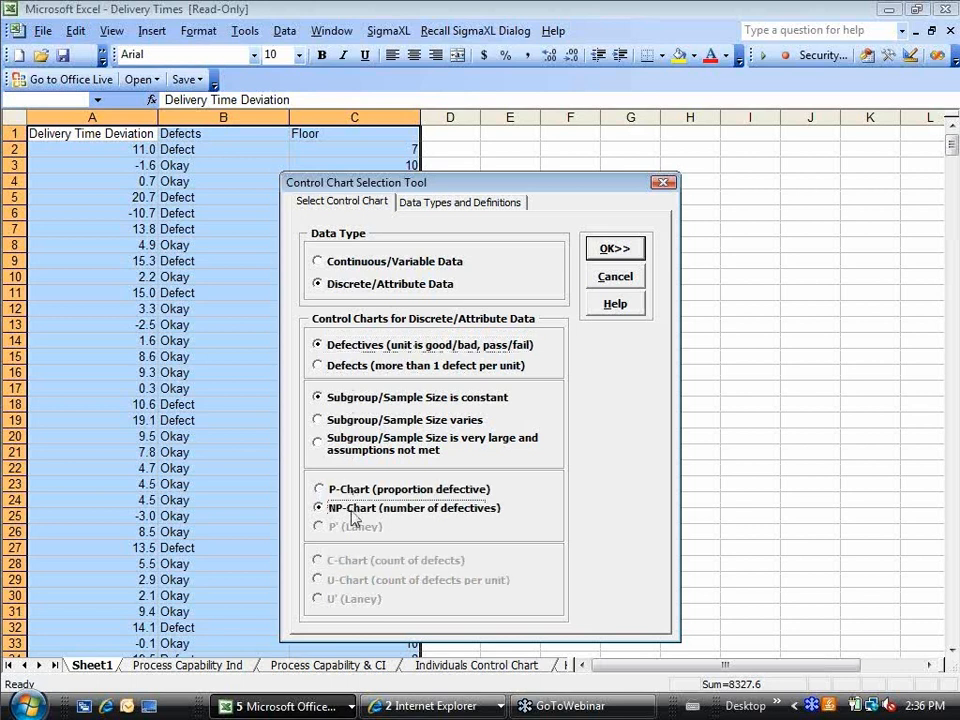
pyautogui.click(352, 490)
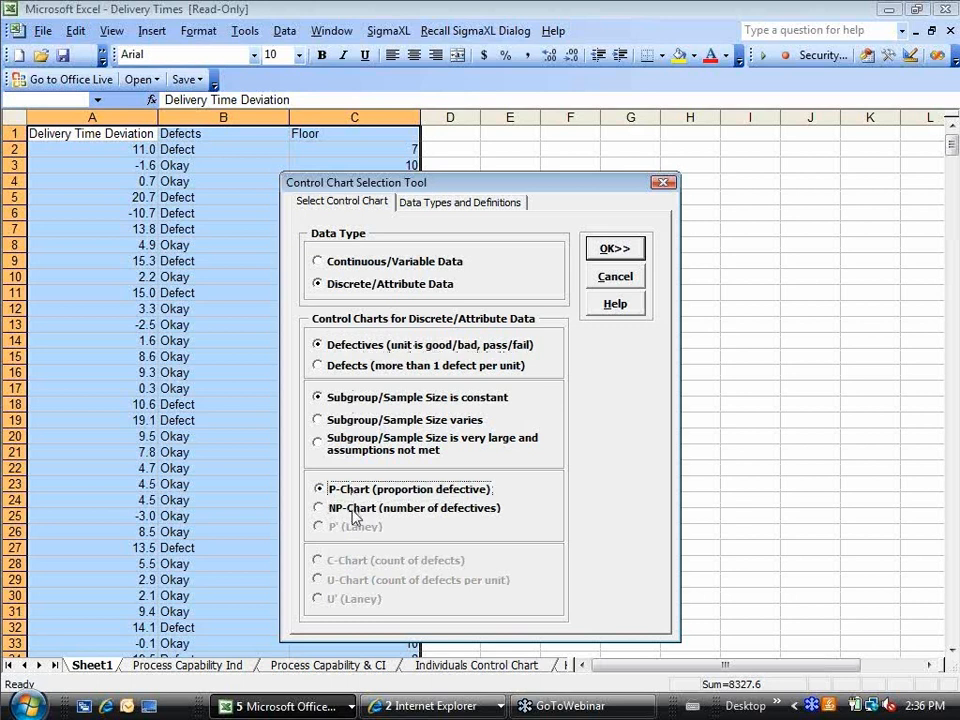
pyautogui.click(352, 510)
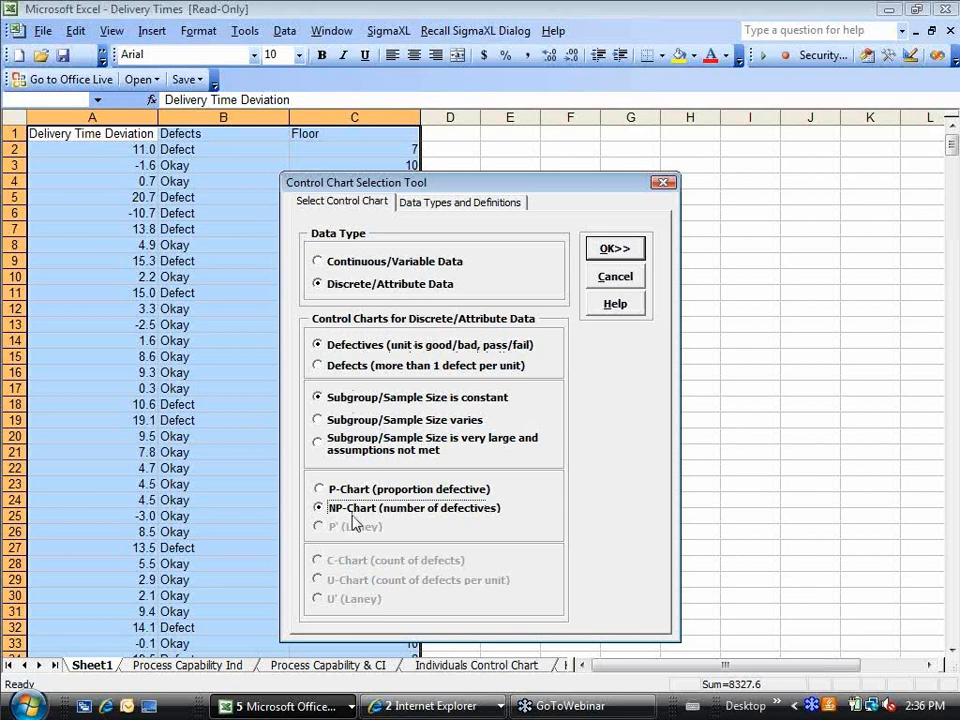
pyautogui.click(344, 366)
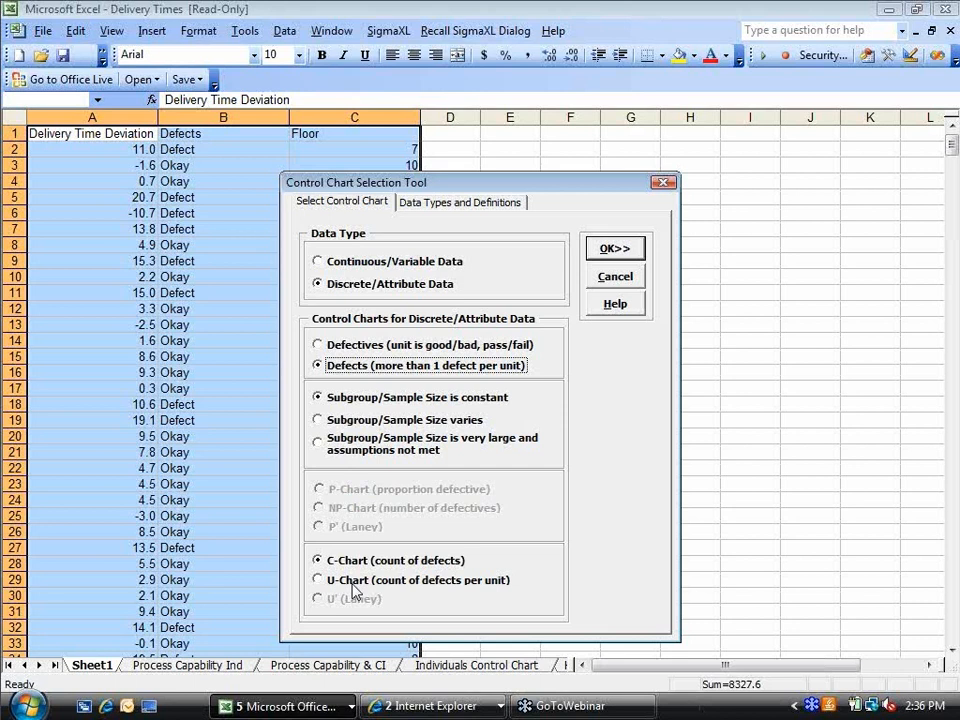
pyautogui.click(348, 425)
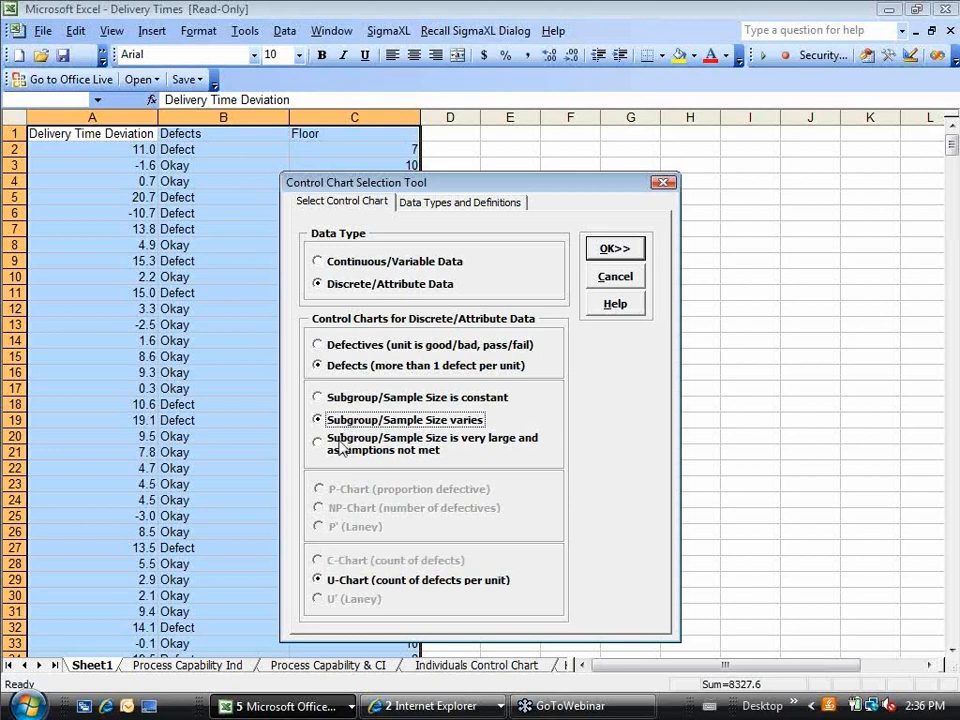
pyautogui.click(320, 443)
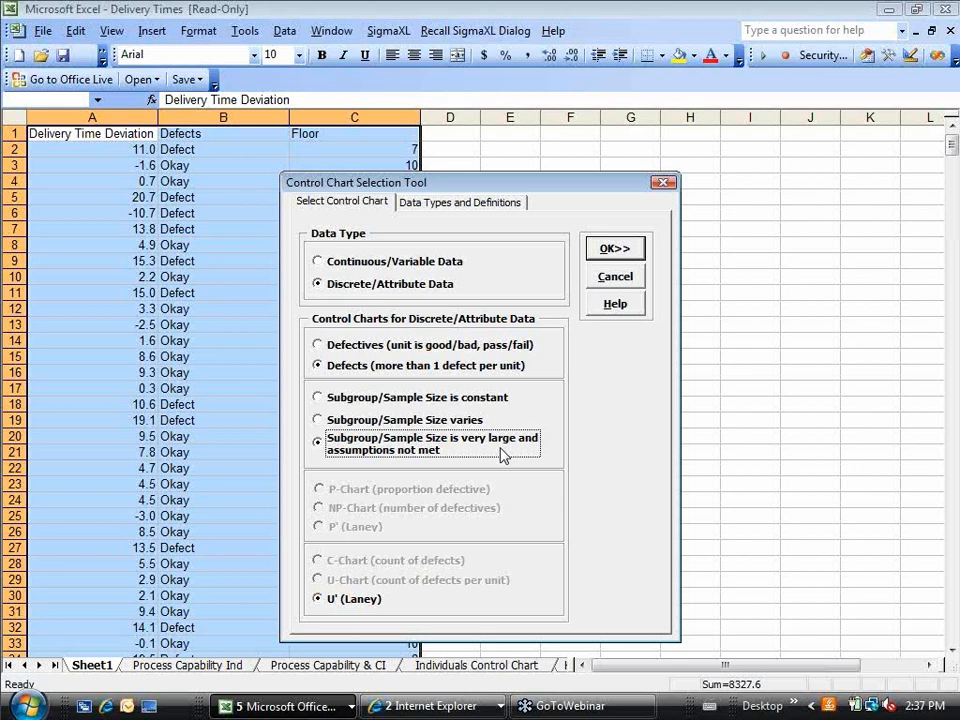
# Step: Choose the Individuals chart for continuous data and set Delivery Time Deviation as its numeric variable, with Sigma Zone Lines enabled
pyautogui.click(387, 268)
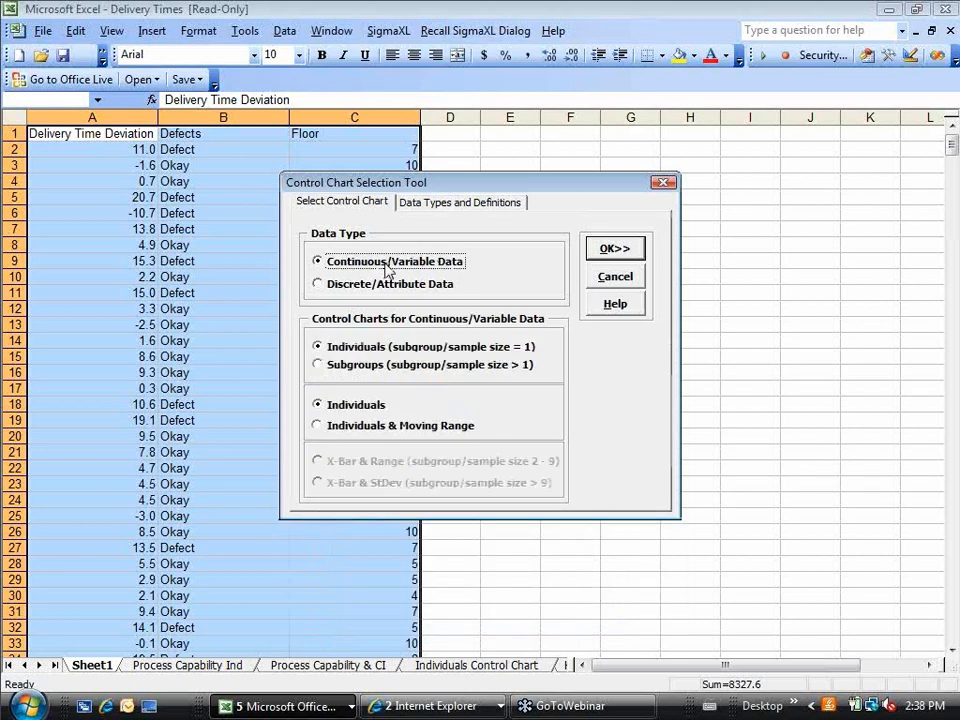
pyautogui.click(605, 254)
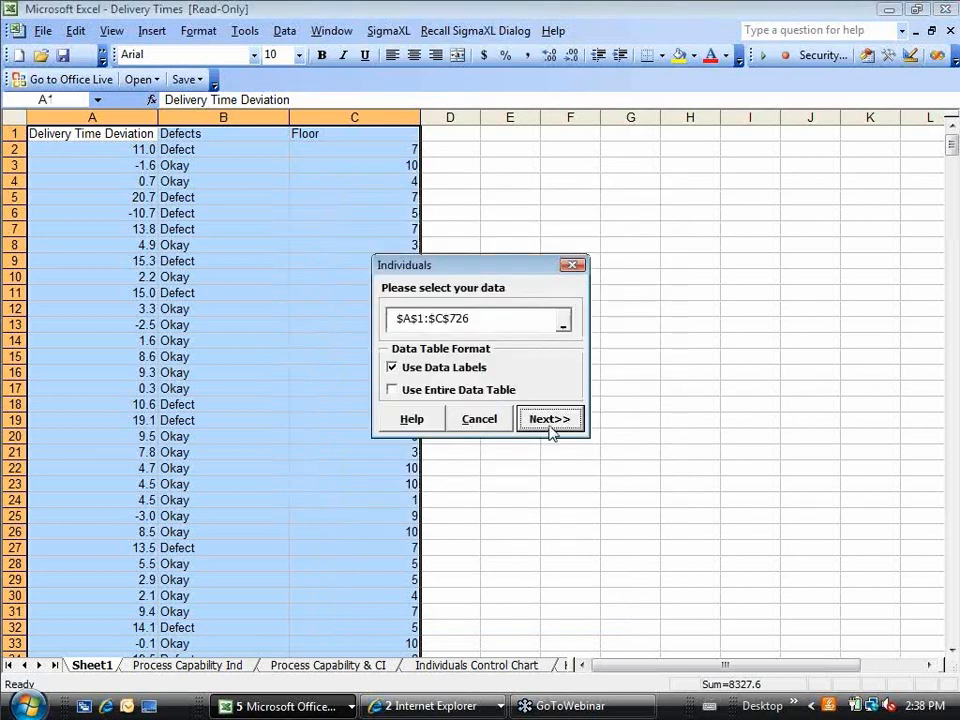
pyautogui.click(550, 421)
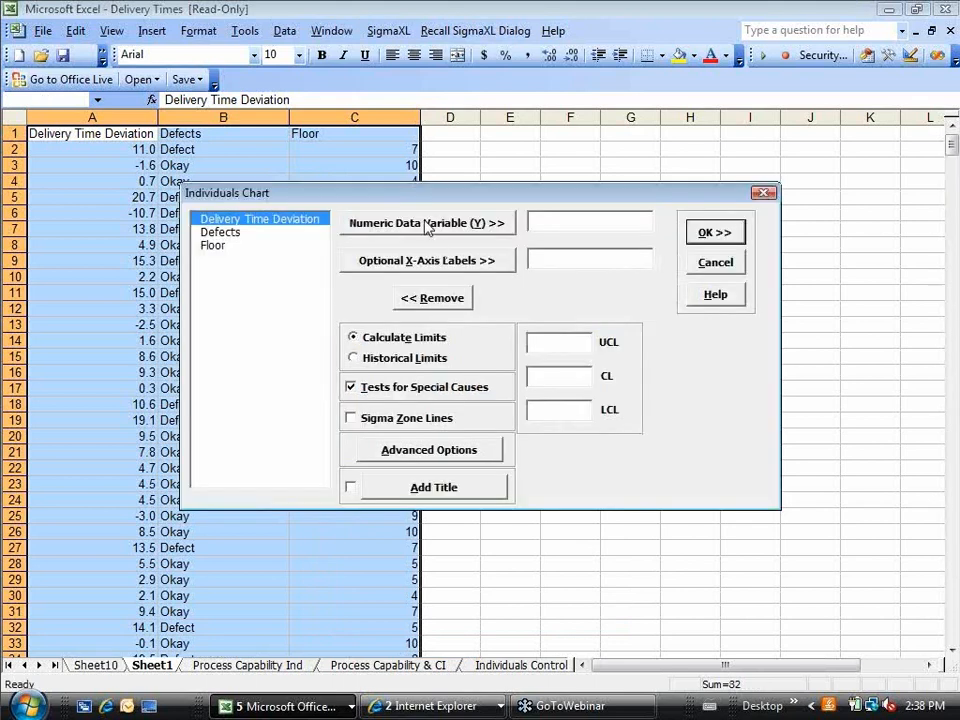
pyautogui.click(427, 224)
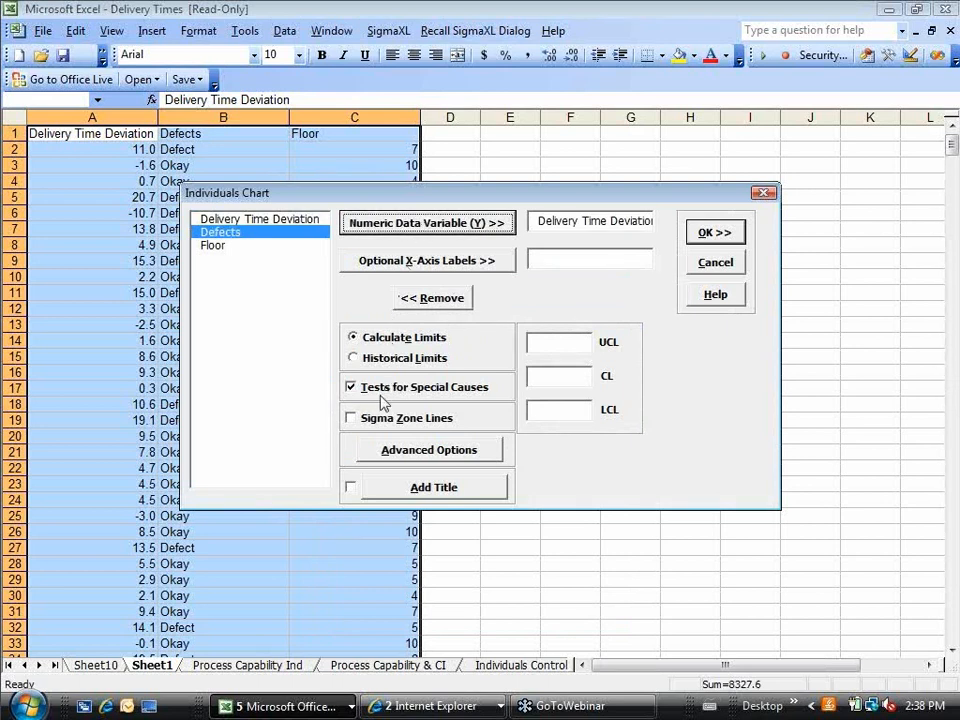
pyautogui.click(350, 418)
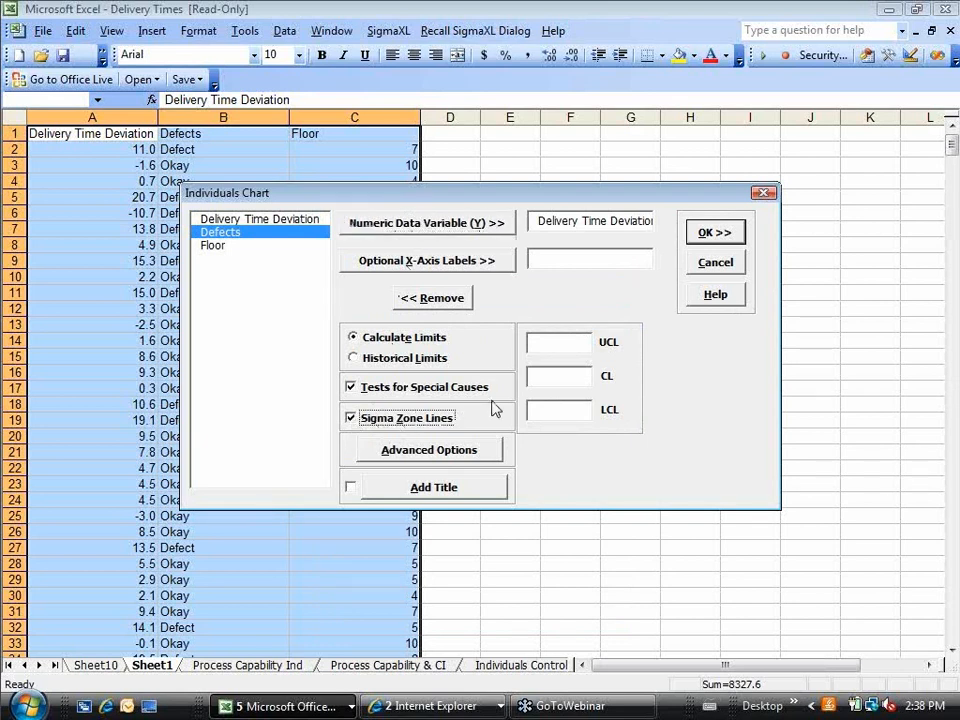
# Step: Look over the Advanced Options for capability and control limits, collapse them, and generate the Individuals chart
pyautogui.click(465, 453)
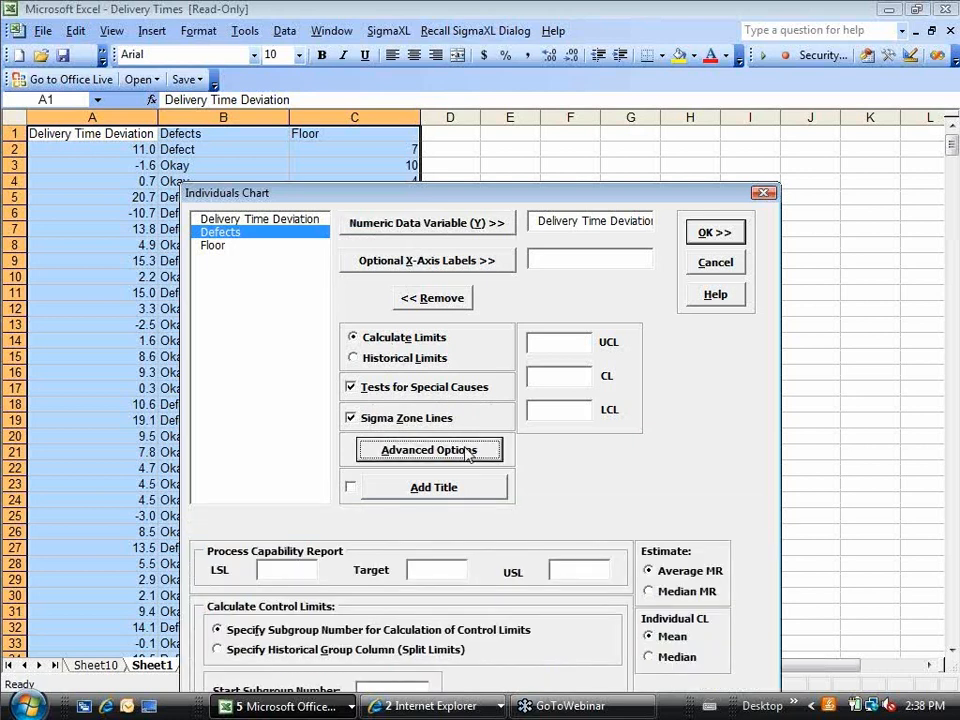
pyautogui.moveTo(510, 195); pyautogui.dragTo(520, 46)
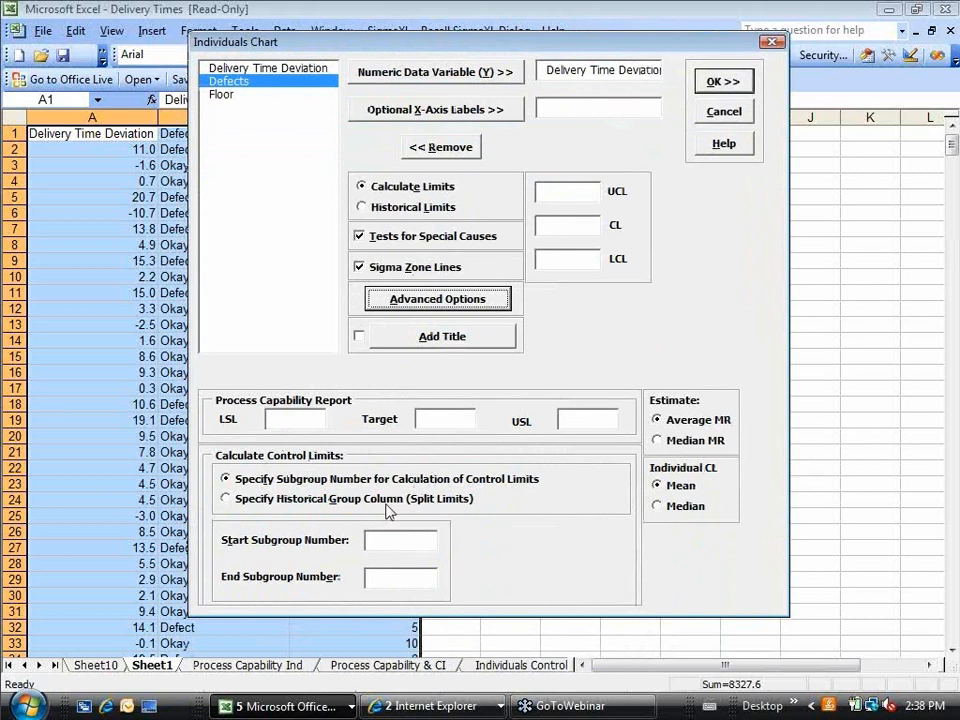
pyautogui.click(434, 300)
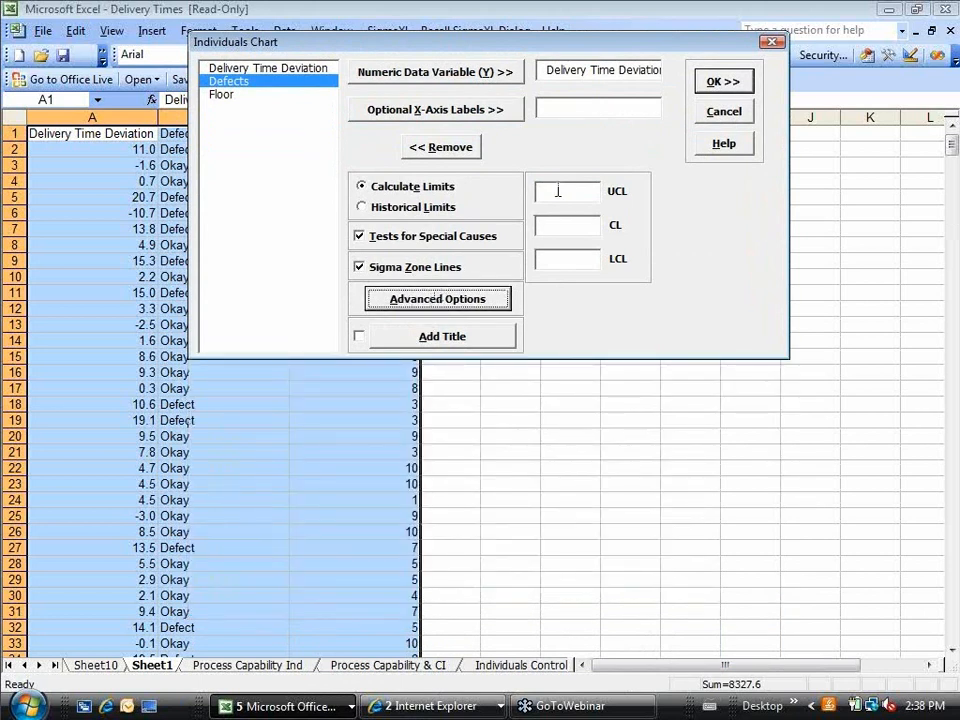
pyautogui.click(722, 84)
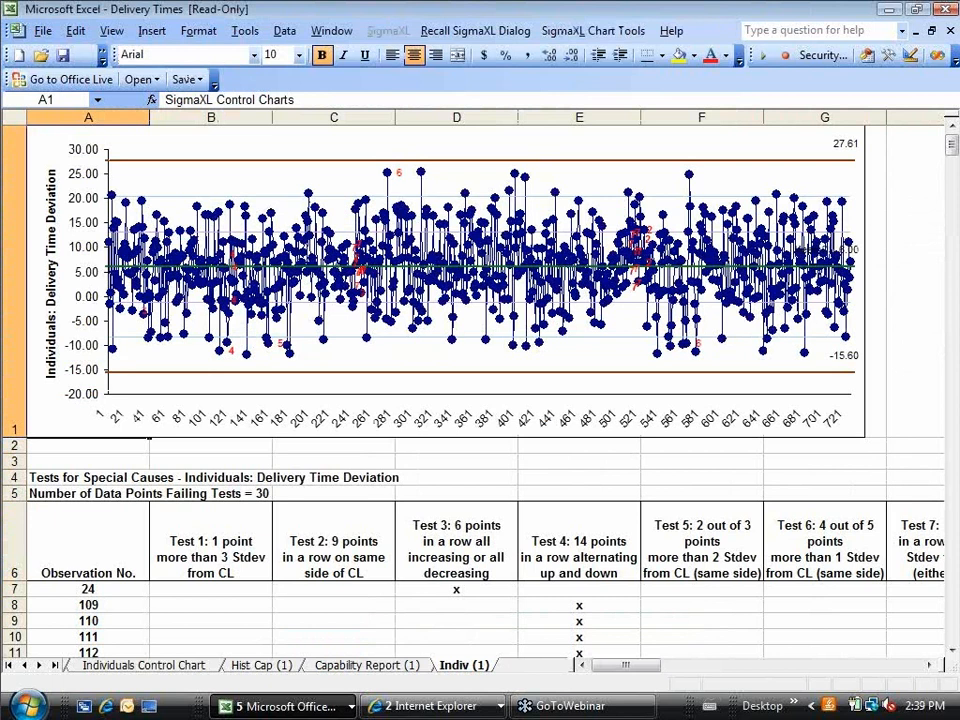
# Step: Review the Tests for Special Causes table below the Individuals chart and limit the chart to the last 30 data points
pyautogui.click(952, 652)
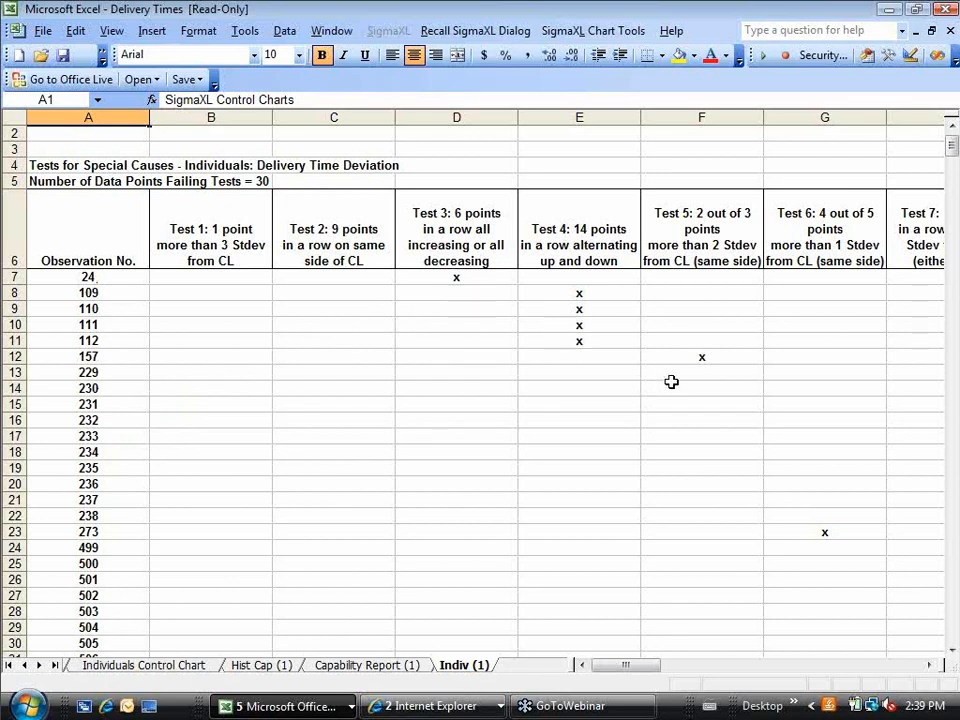
pyautogui.scroll(1, 951, 145)
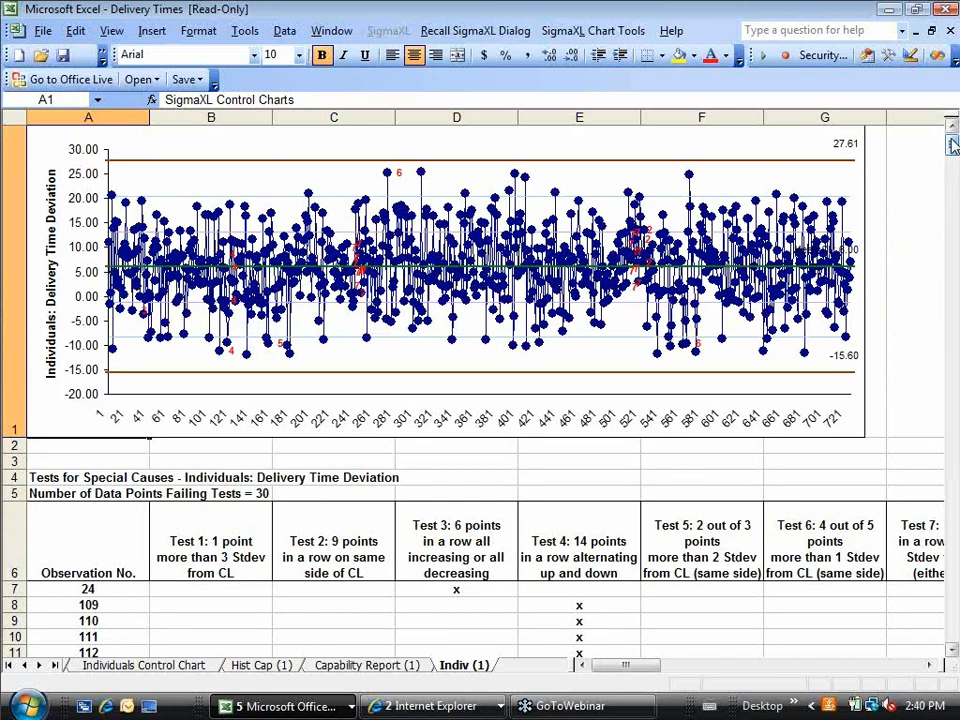
pyautogui.click(617, 32)
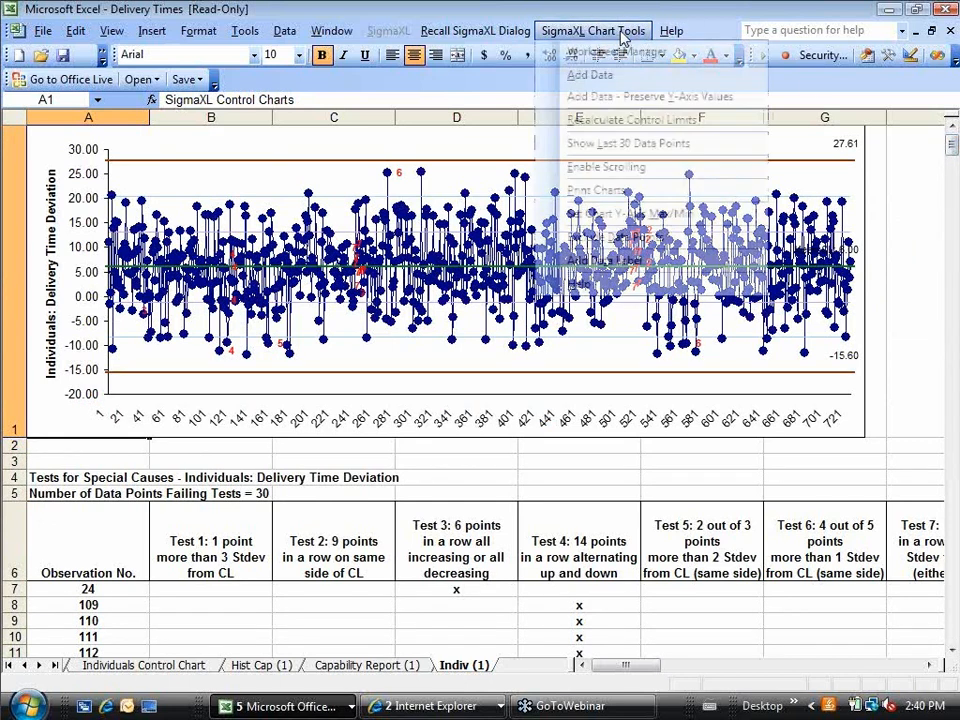
pyautogui.click(612, 144)
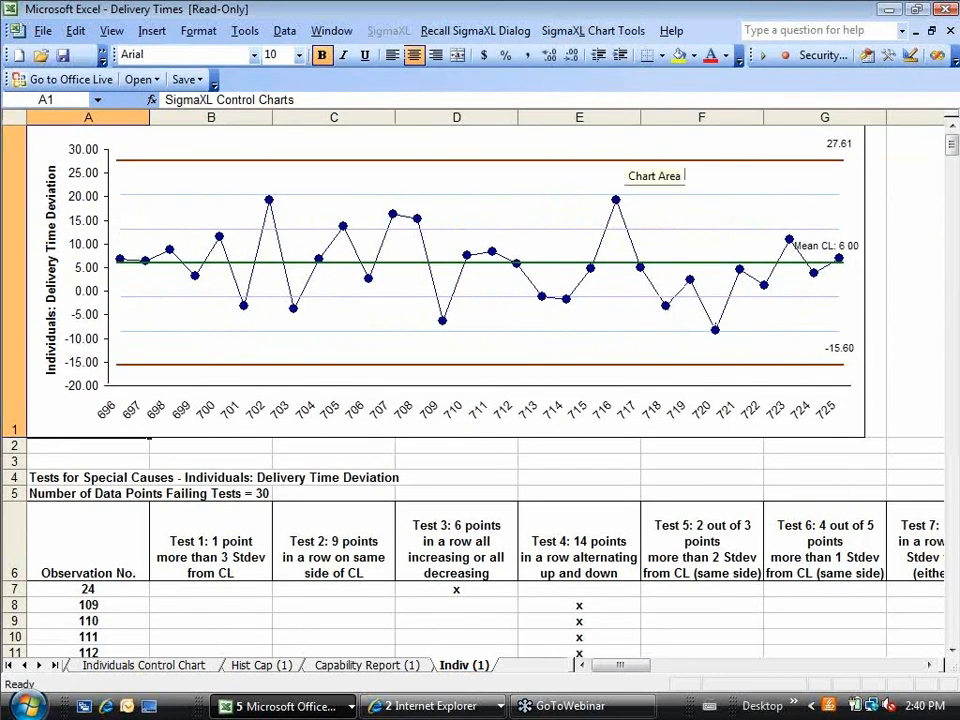
# Step: Show all data points on the Individuals chart and enable scrolling, agreeing to clear custom formats and saving that choice as default
pyautogui.click(556, 34)
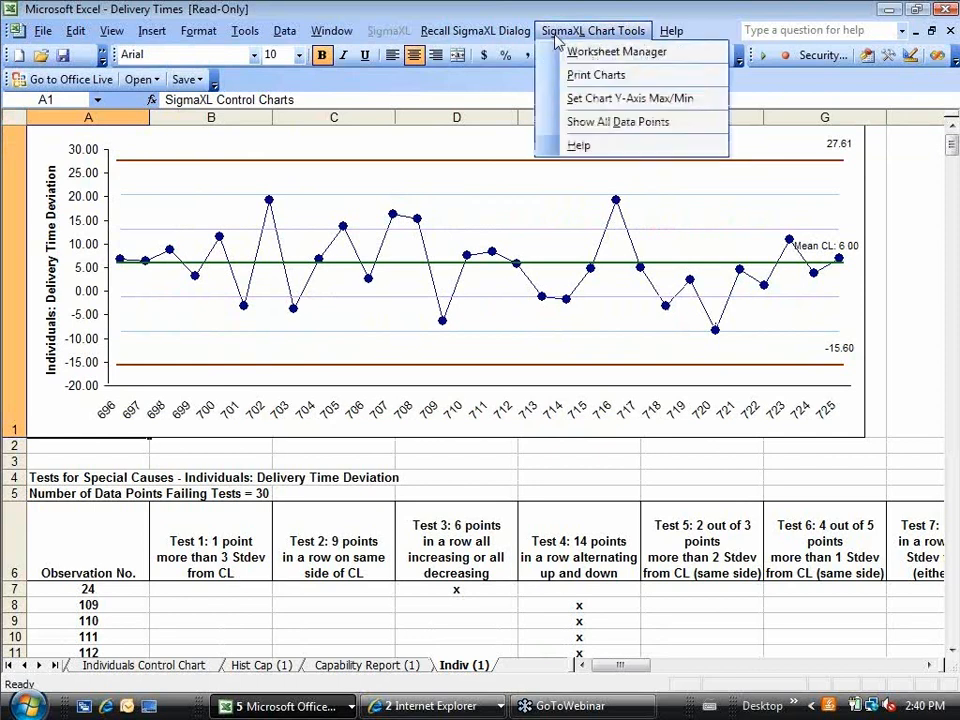
pyautogui.click(540, 121)
pyautogui.click(575, 34)
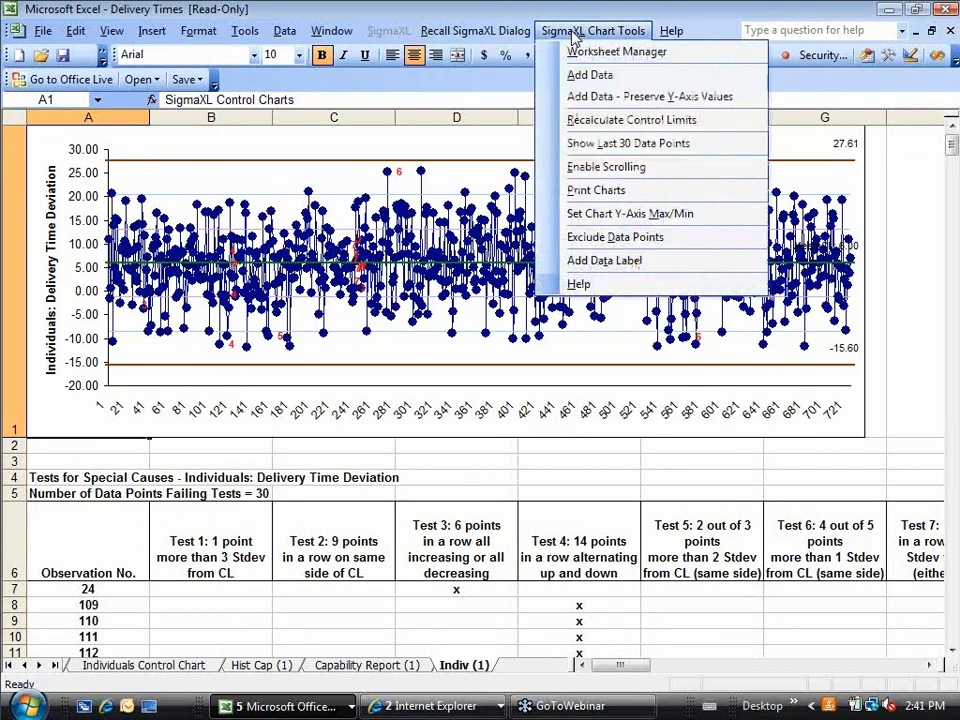
pyautogui.click(595, 187)
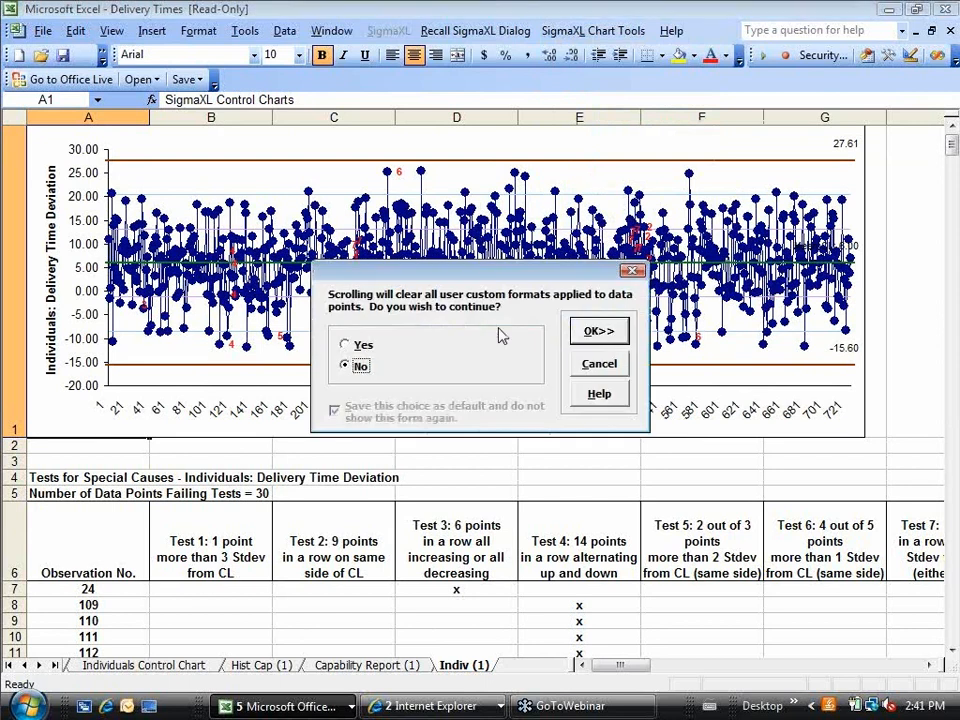
pyautogui.click(361, 346)
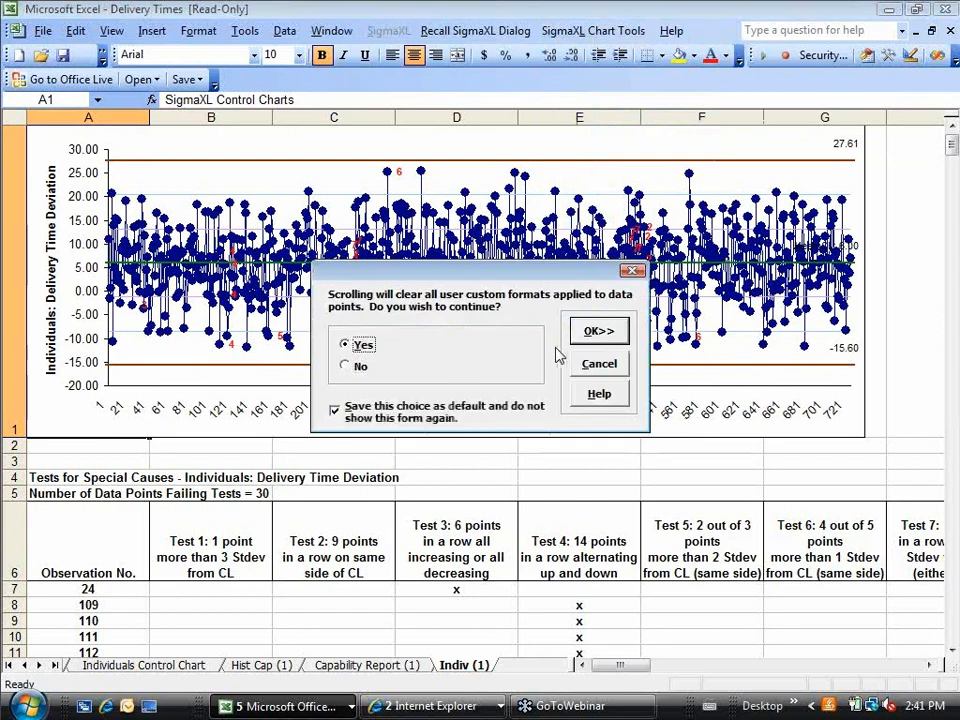
pyautogui.click(597, 332)
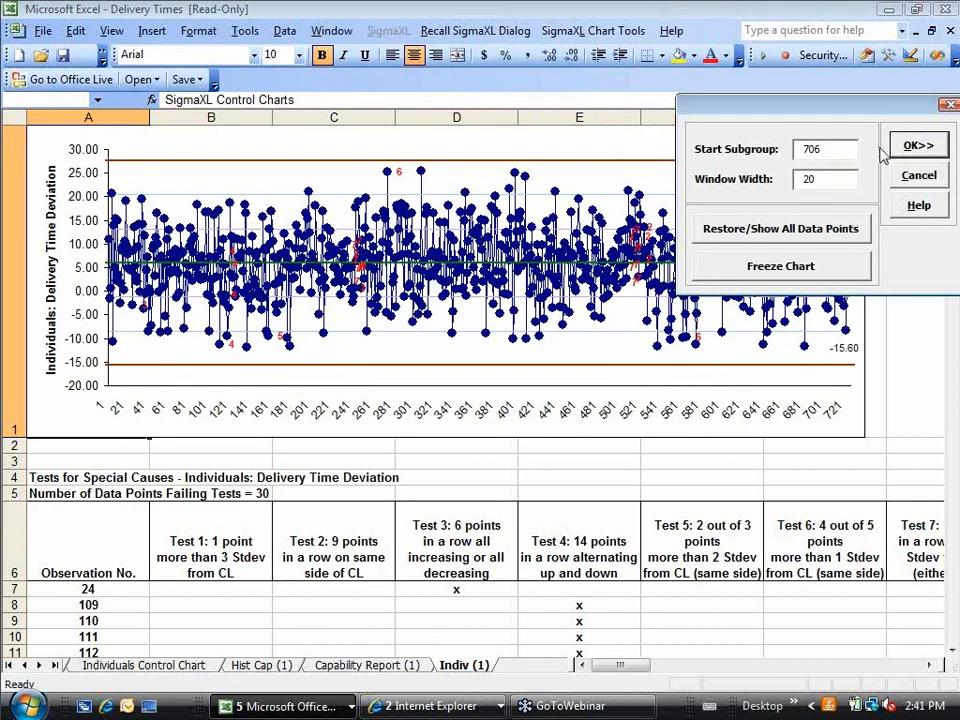
# Step: Scroll the Individuals chart with a window width of 20 back to observations 586 to 605 and freeze it there
pyautogui.click(918, 146)
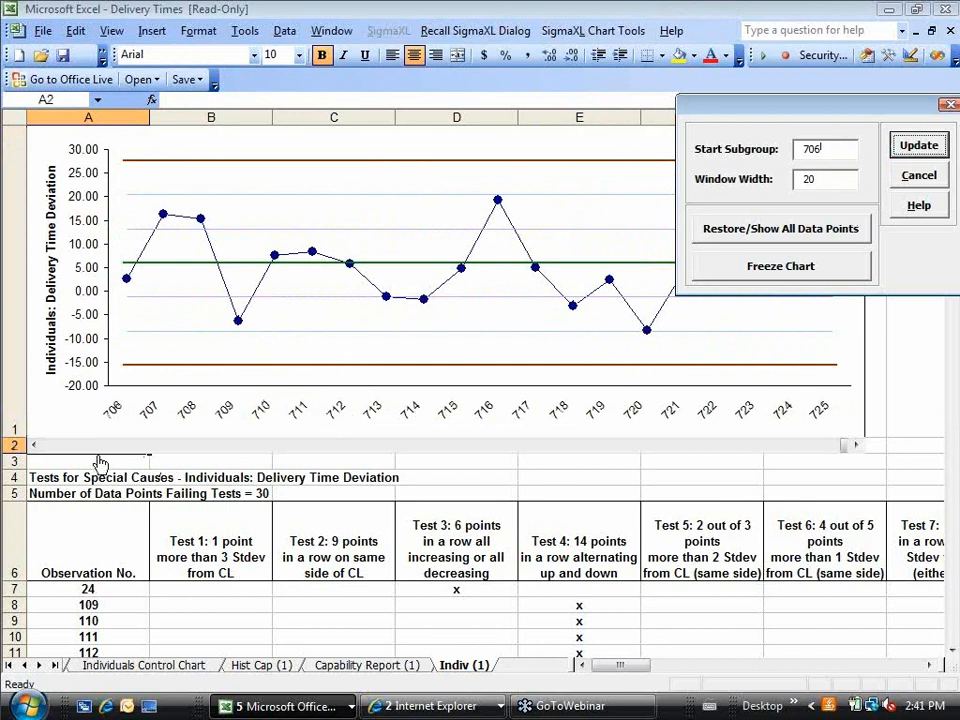
pyautogui.click(56, 445)
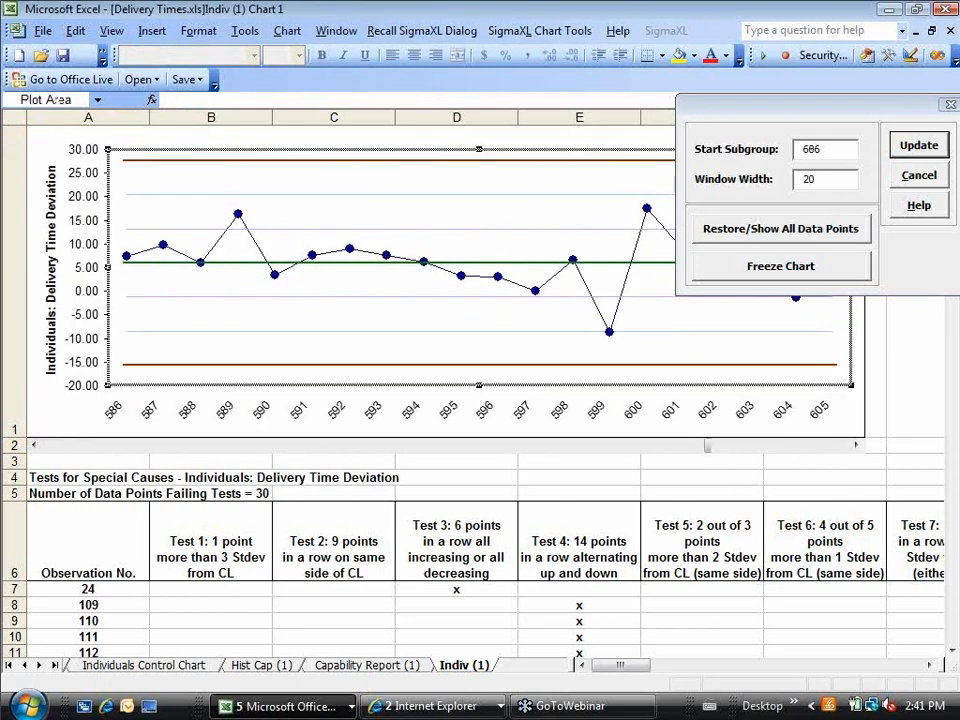
pyautogui.click(755, 265)
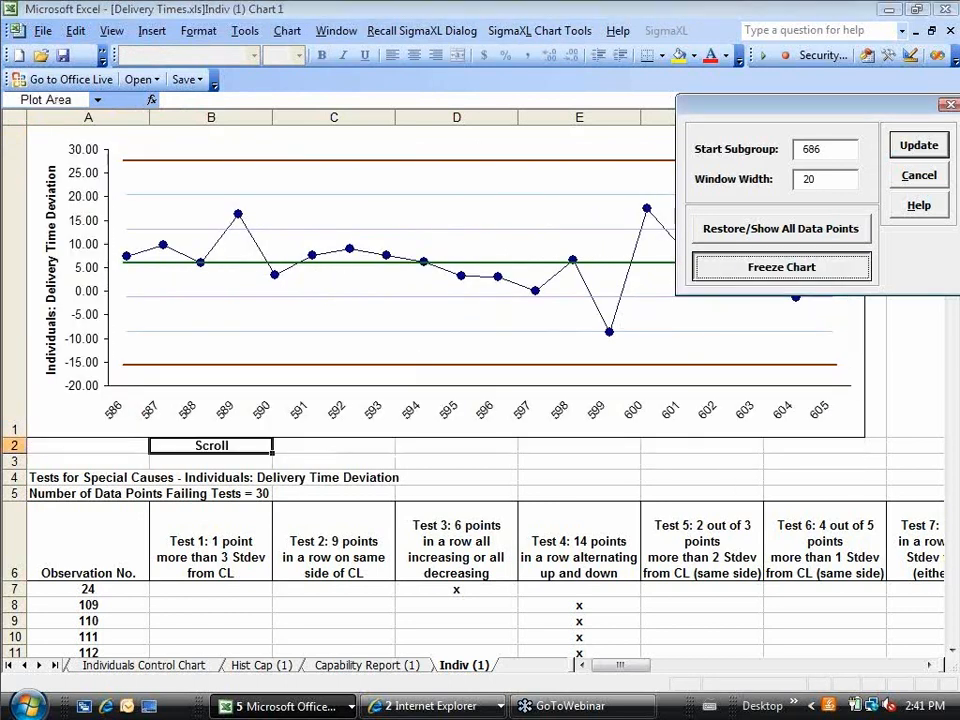
# Step: Add the text label "Comment" above data point 600 on the Individuals chart
pyautogui.click(595, 32)
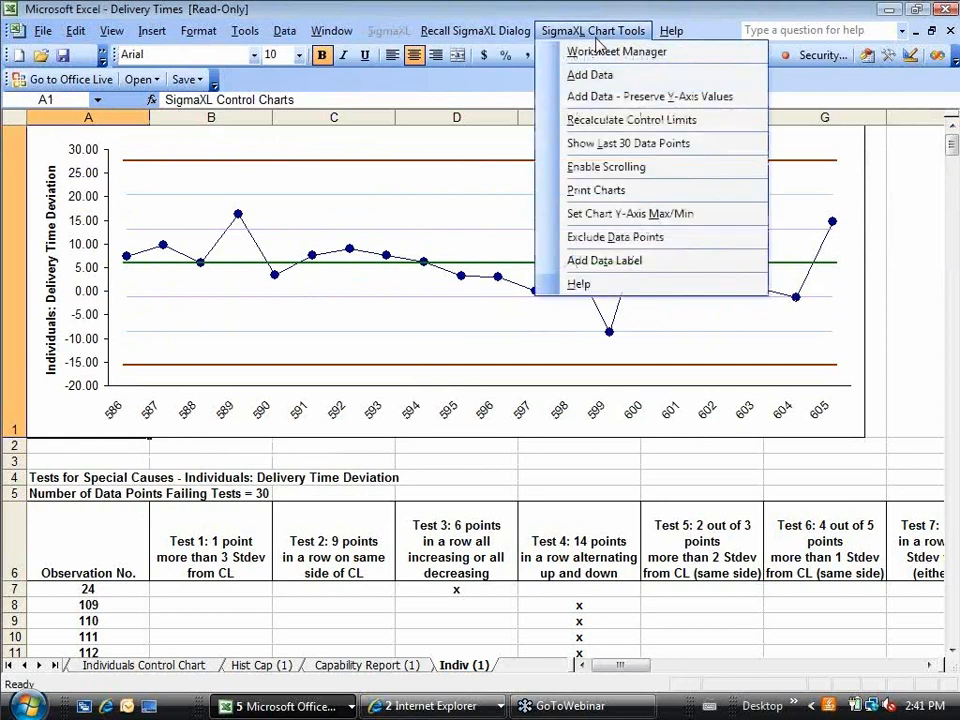
pyautogui.click(614, 237)
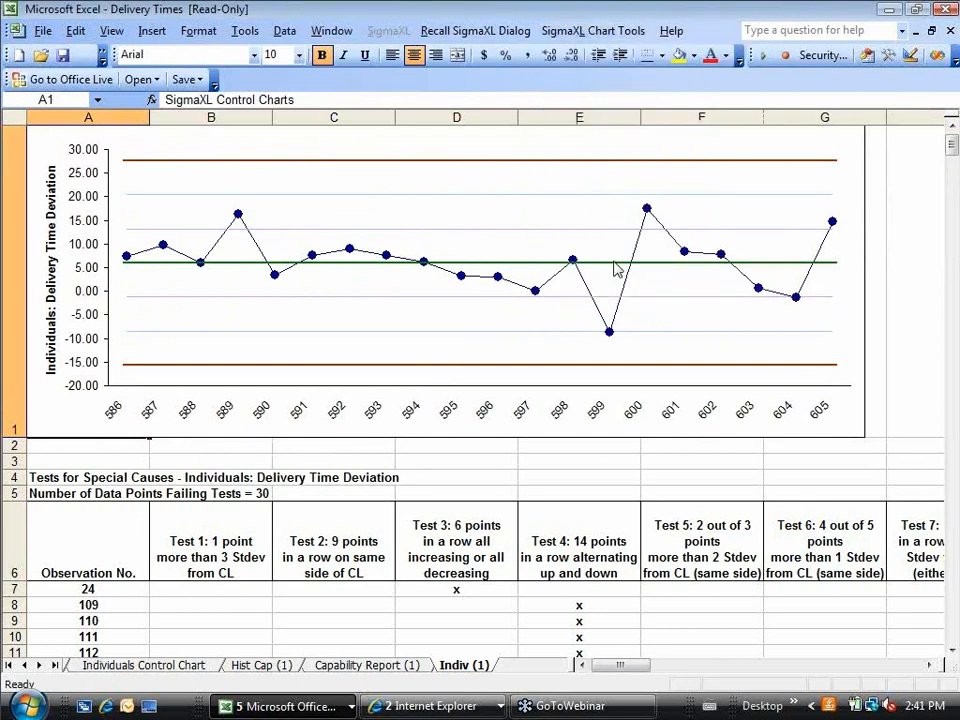
pyautogui.click(646, 210)
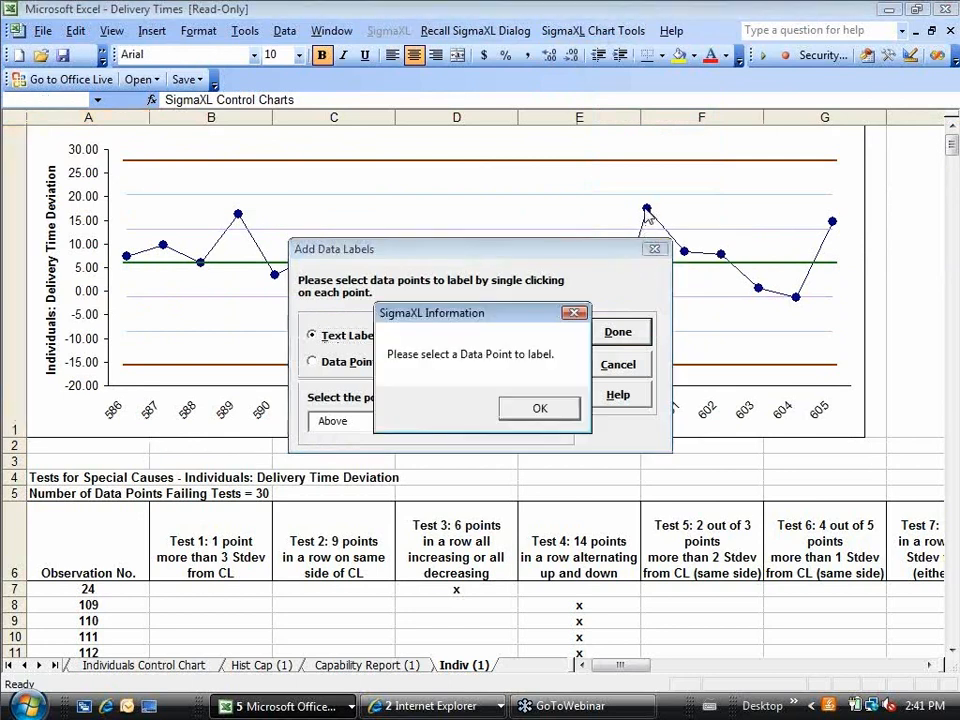
pyautogui.click(538, 412)
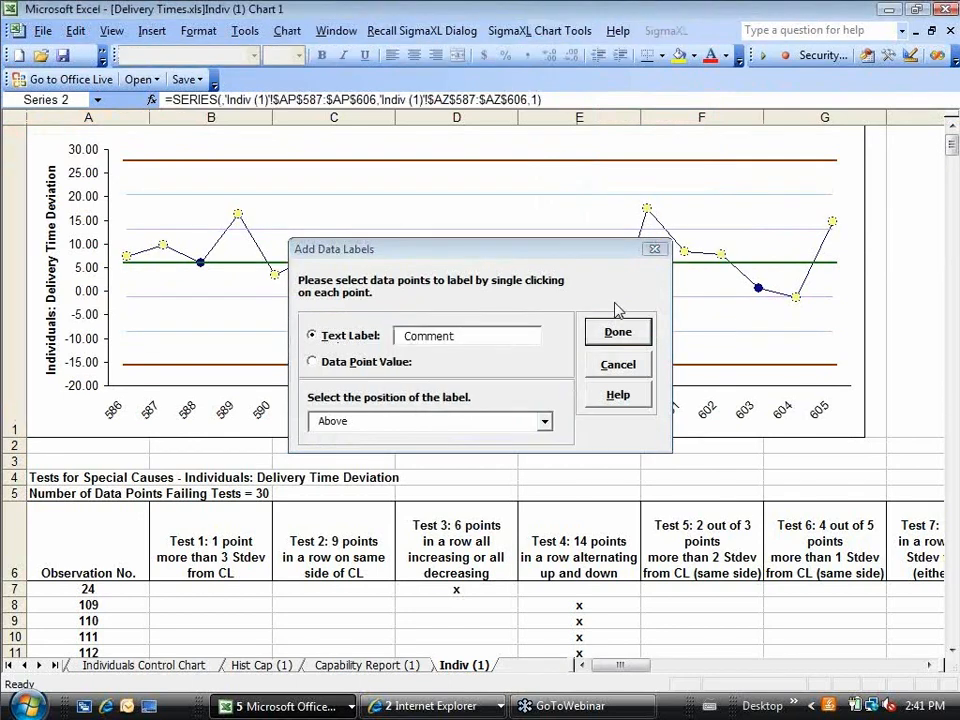
pyautogui.click(646, 209)
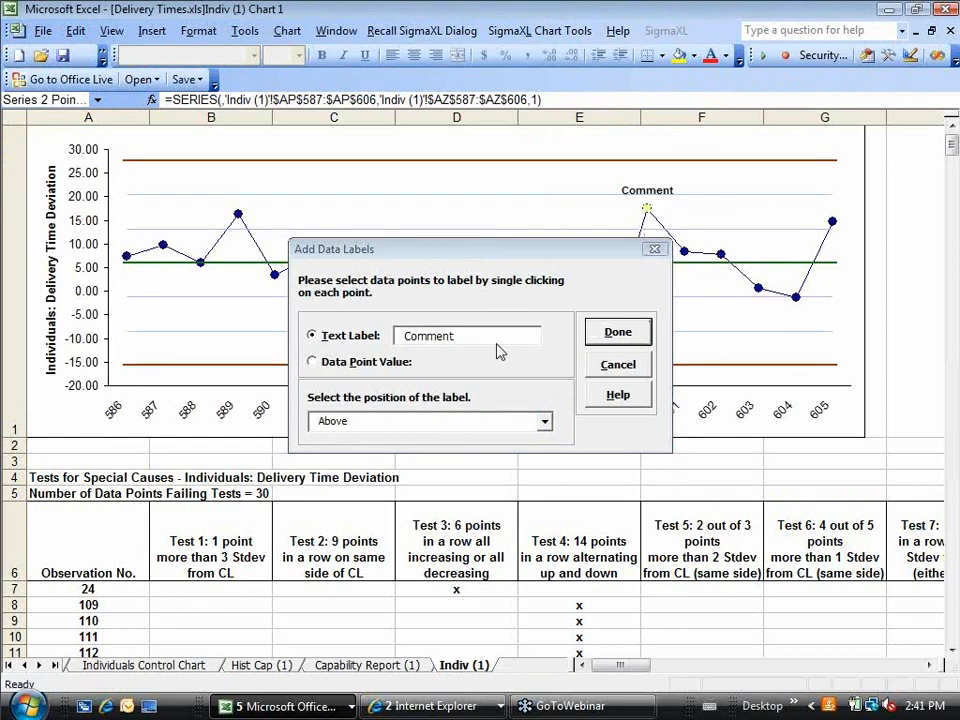
pyautogui.click(596, 332)
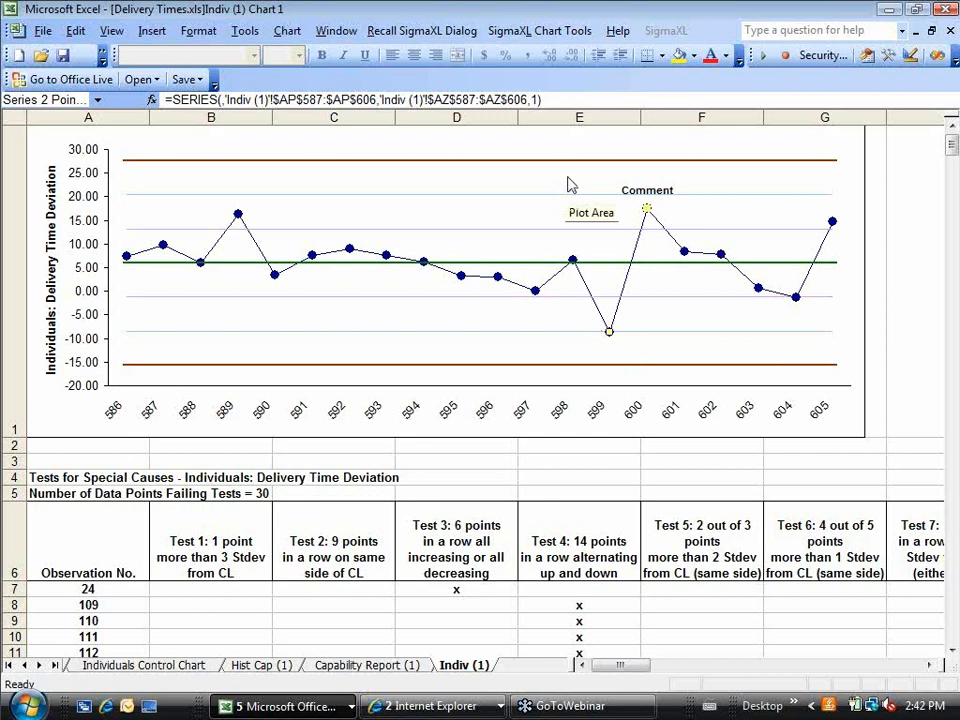
# Step: Switch to the workbook Catapult Data - Xbar Control Charts
pyautogui.hotkey('alt', 'Tab')
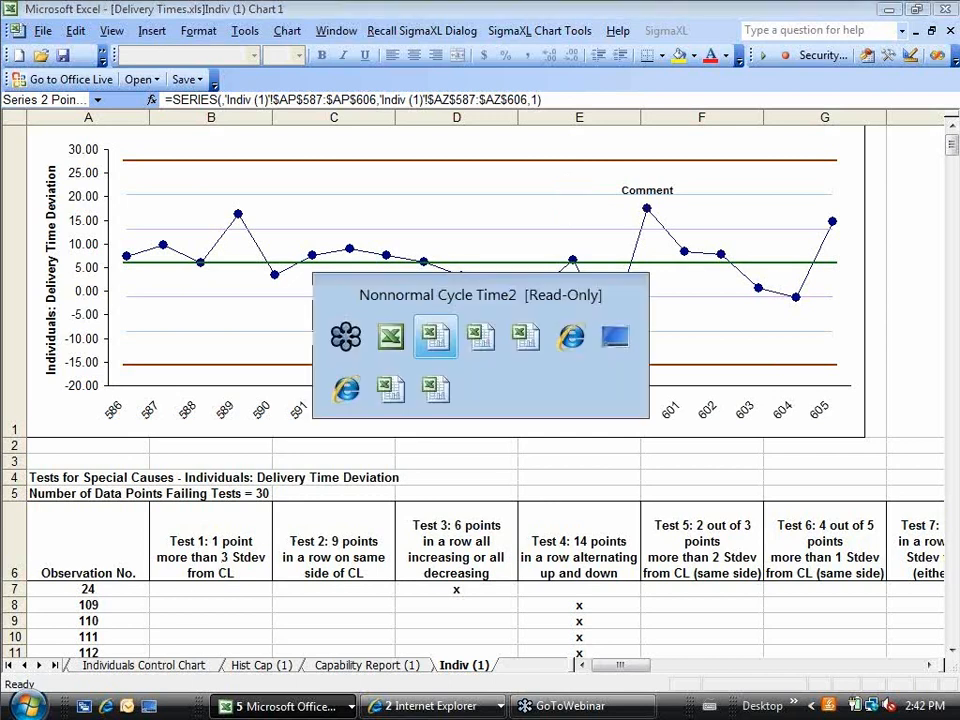
pyautogui.hotkey('alt', 'Tab')
pyautogui.hotkey('alt', 'Tab')
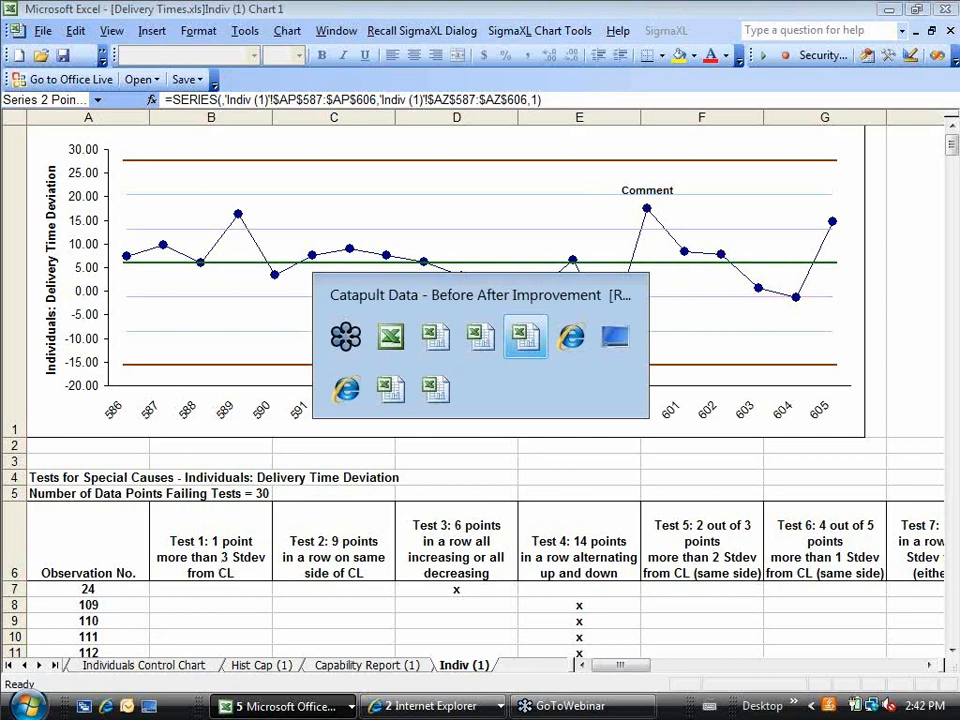
pyautogui.hotkey('alt', 'Tab')
pyautogui.hotkey('alt', 'Tab')
pyautogui.hotkey('alt', 'Tab')
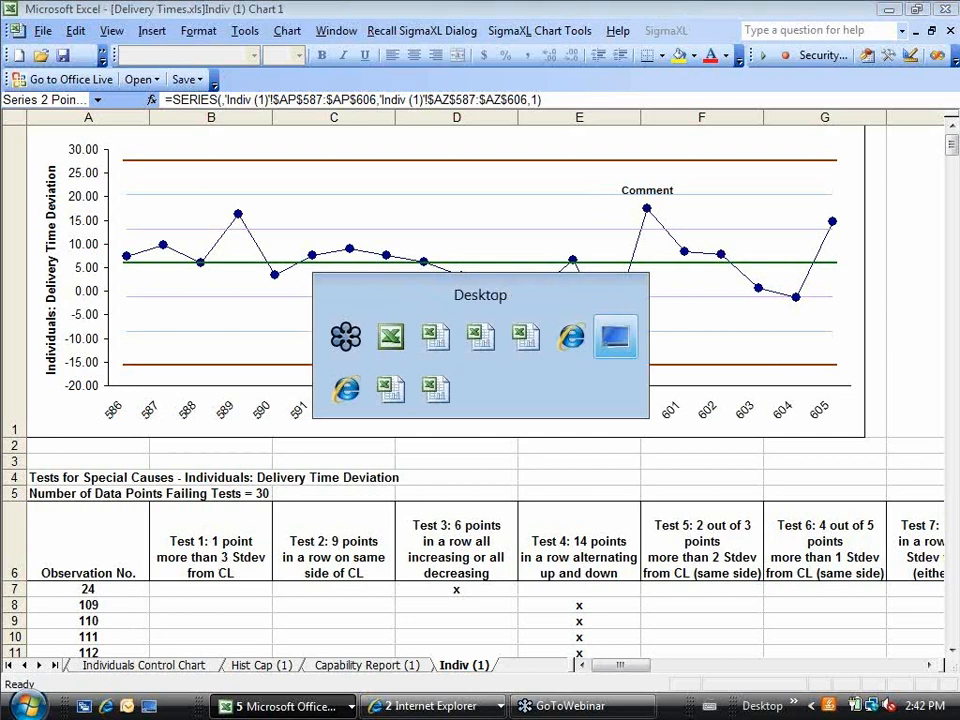
pyautogui.hotkey('alt', 'Tab')
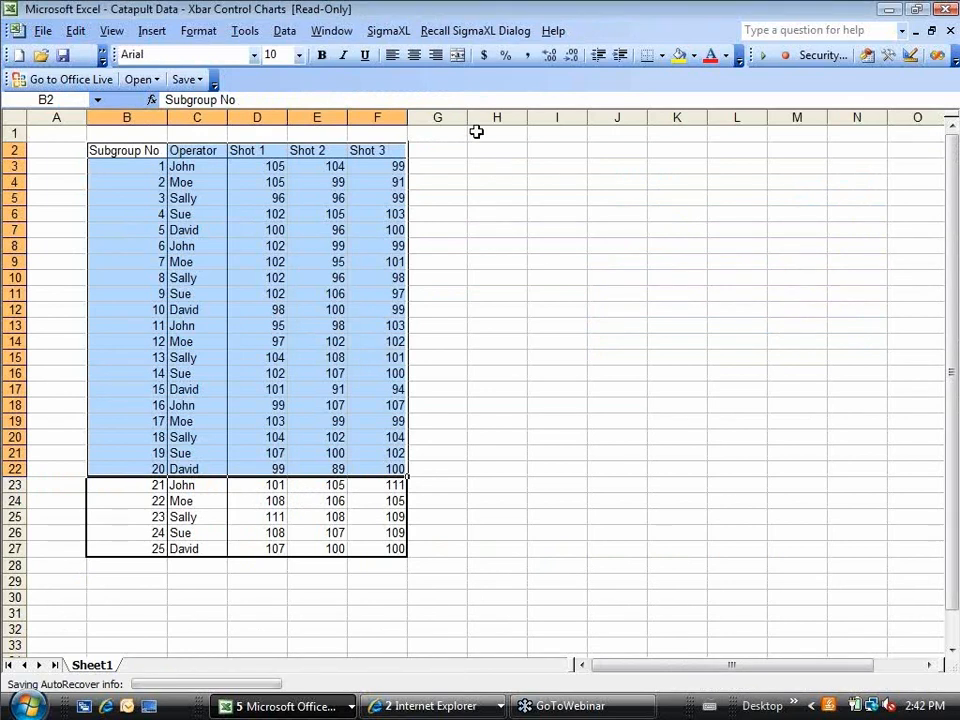
# Step: Start an X-Bar & R control chart on the data range B2:F22, using data labels
pyautogui.click(388, 31)
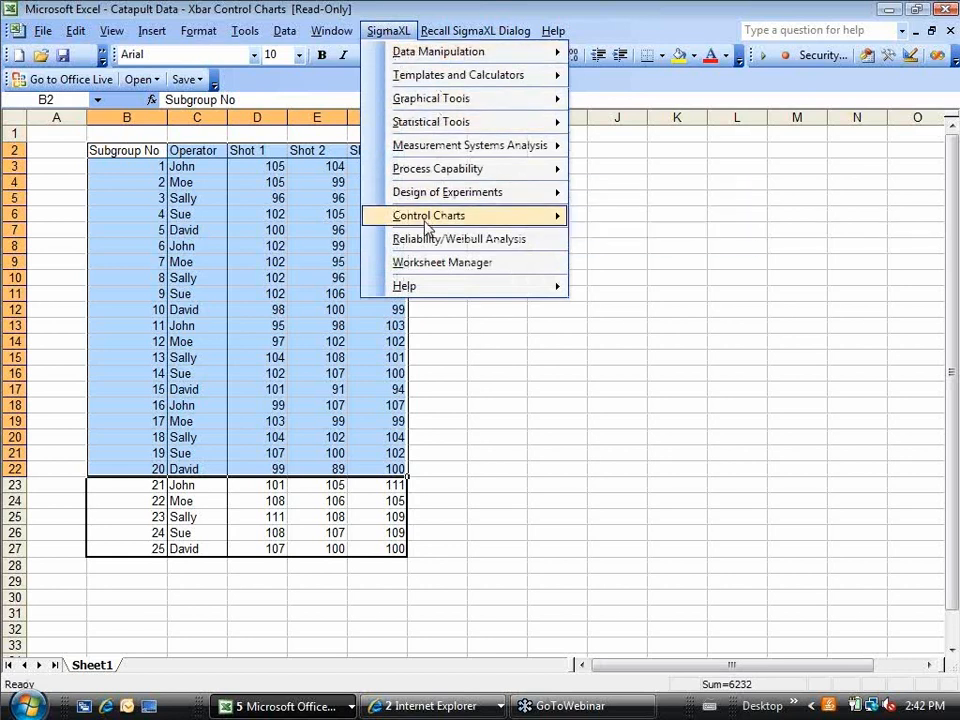
pyautogui.moveTo(428, 218)
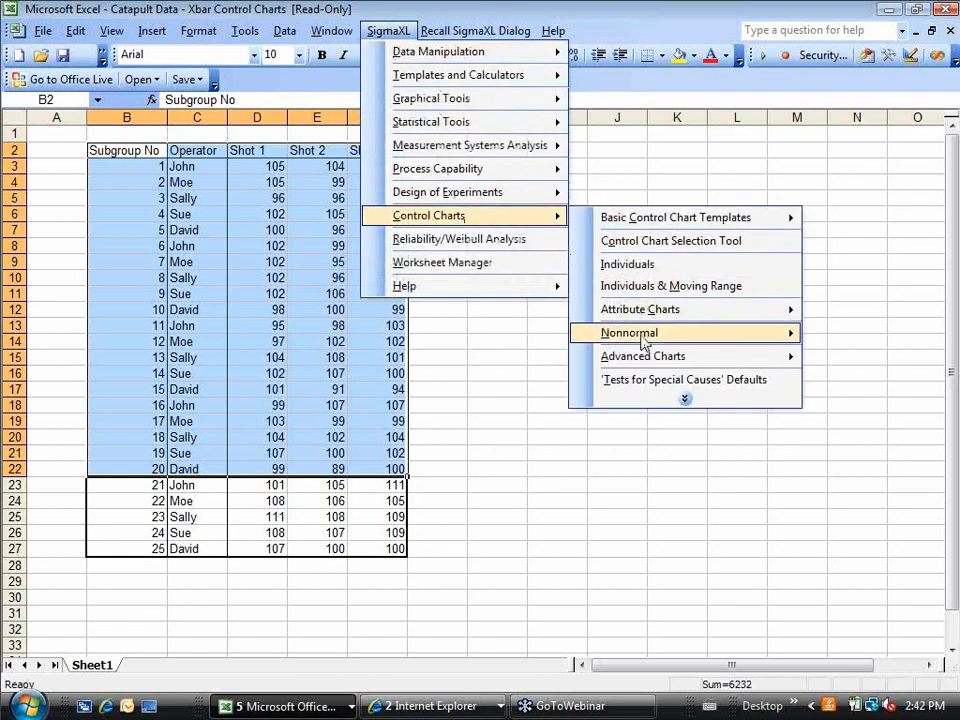
pyautogui.moveTo(644, 318)
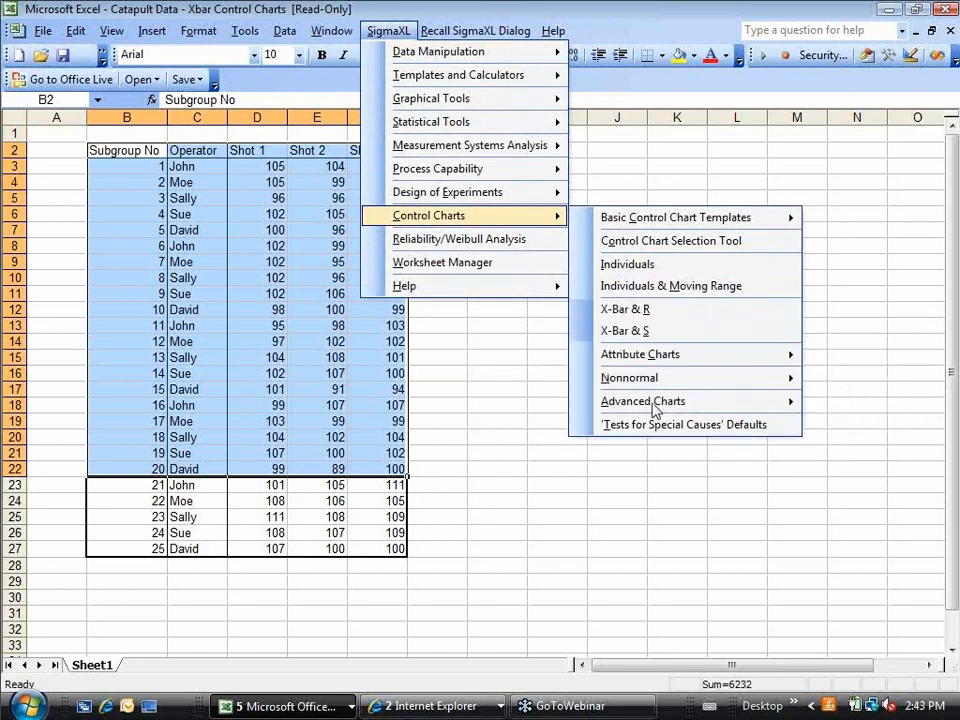
pyautogui.click(643, 311)
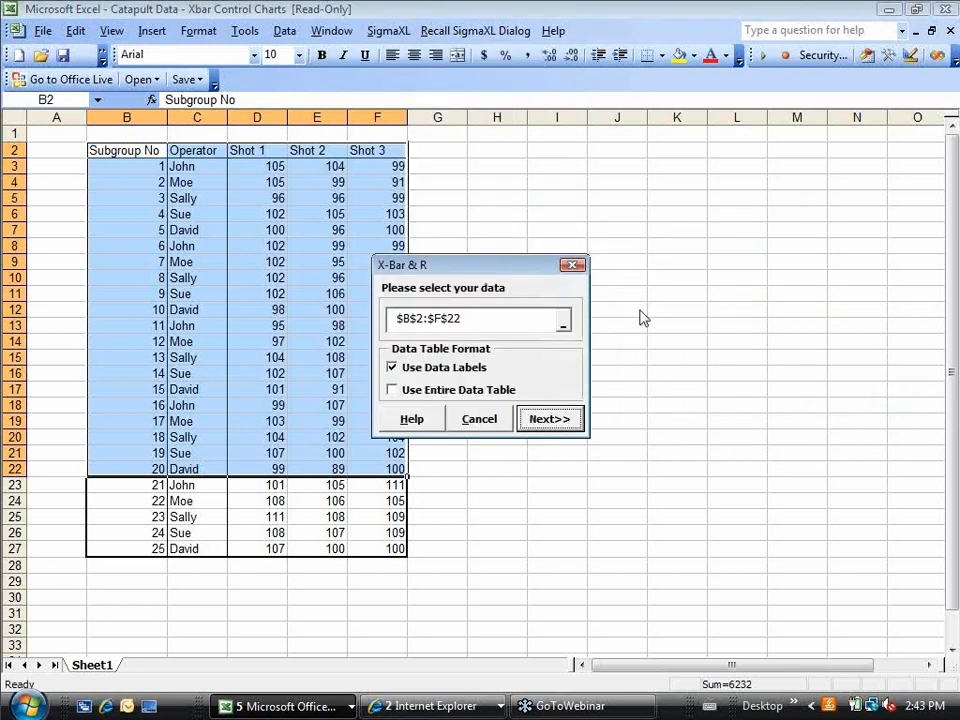
pyautogui.click(551, 420)
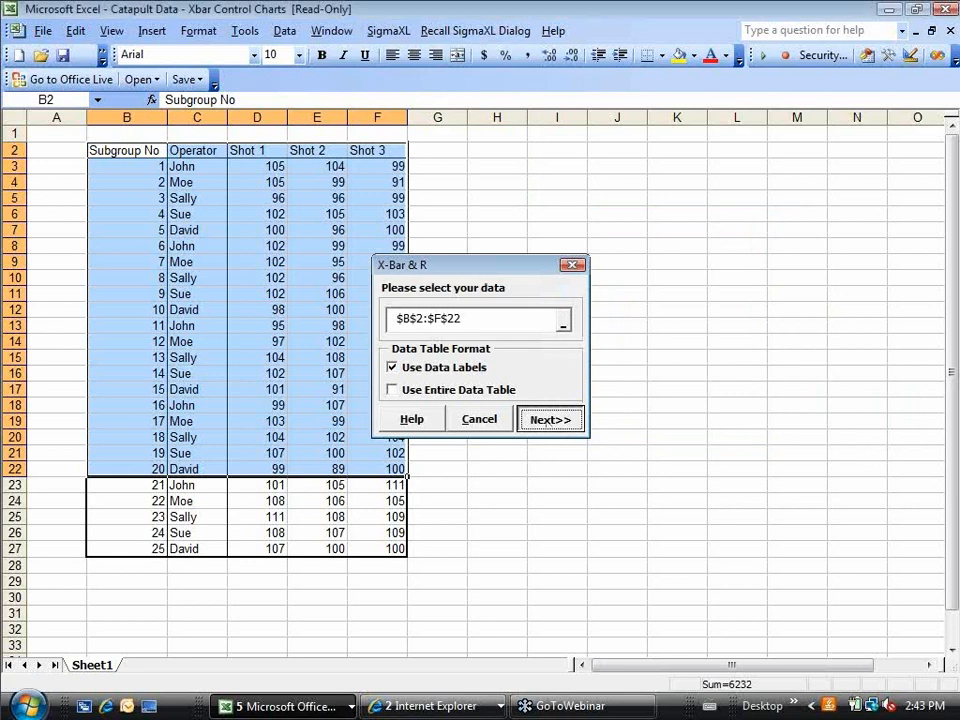
pyautogui.click(547, 421)
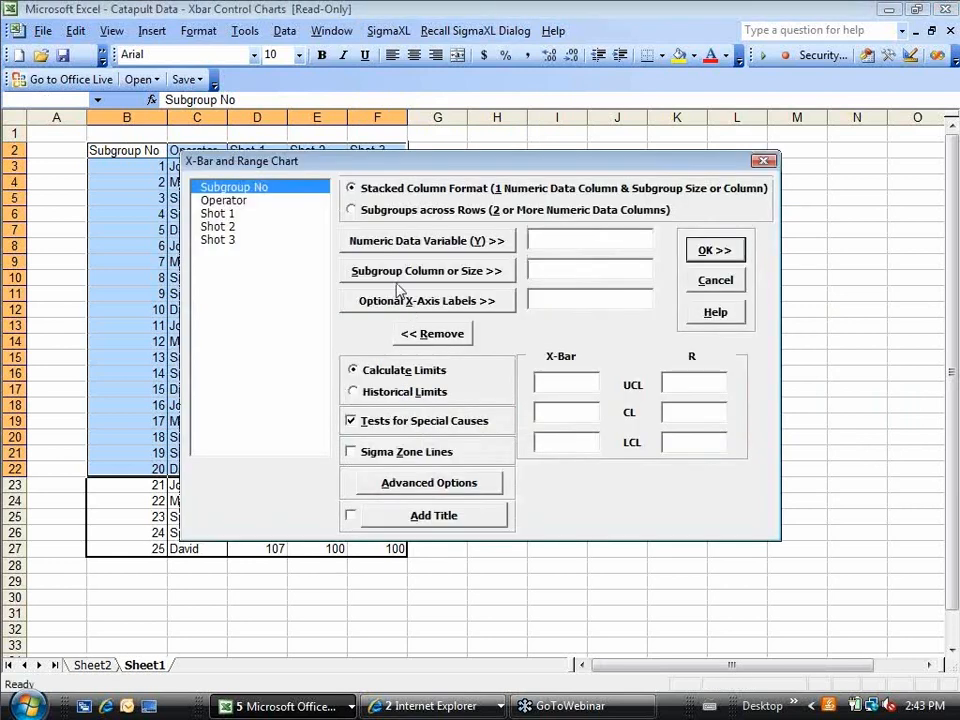
# Step: Generate the X-Bar & R charts with subgroups across rows, Shot 1, Shot 2 and Shot 3 as numeric variables, and Operator as X-axis labels
pyautogui.click(351, 210)
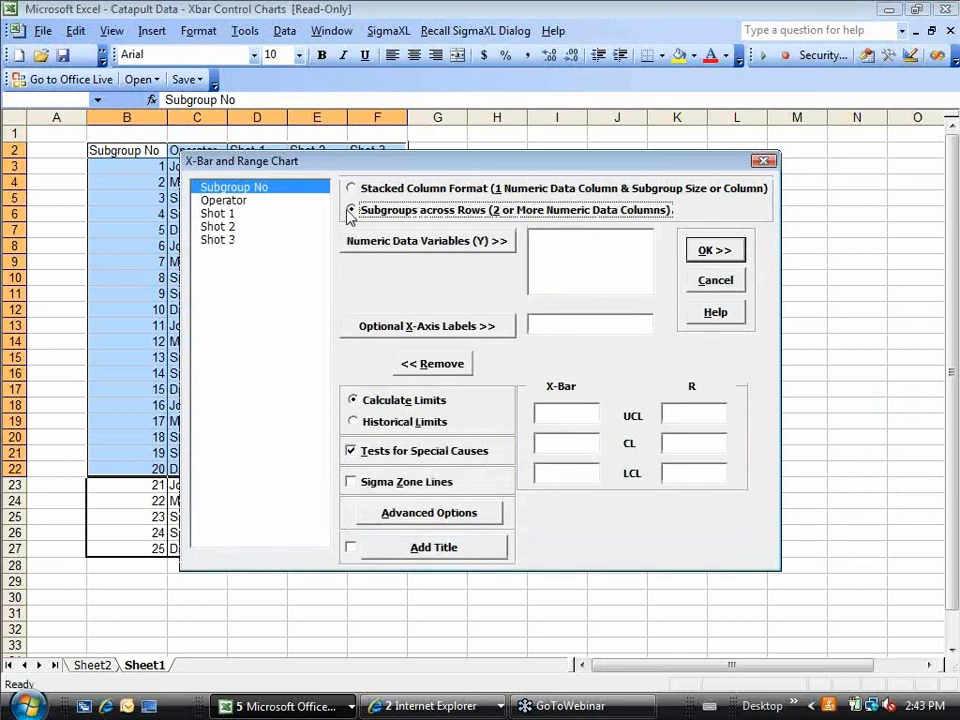
pyautogui.moveTo(219, 214); pyautogui.dragTo(231, 244)
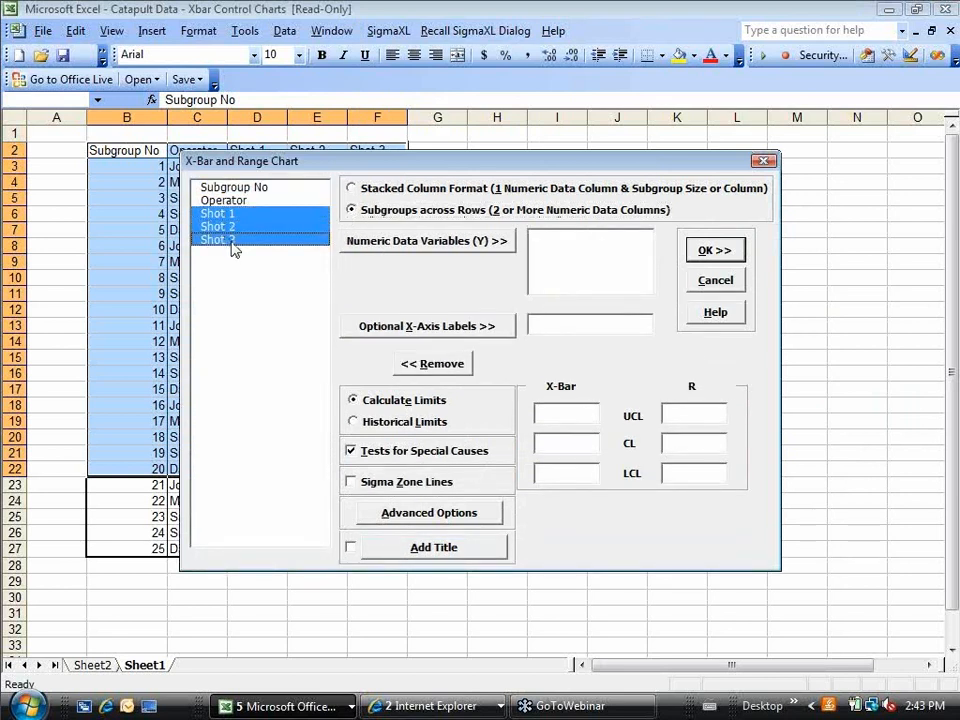
pyautogui.click(395, 244)
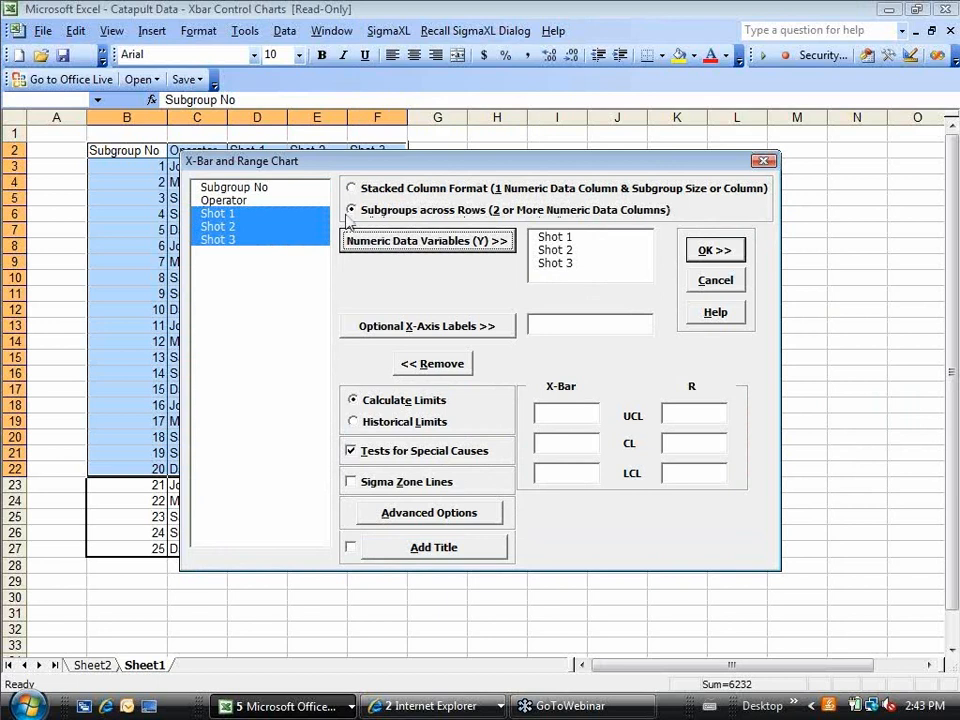
pyautogui.click(225, 200)
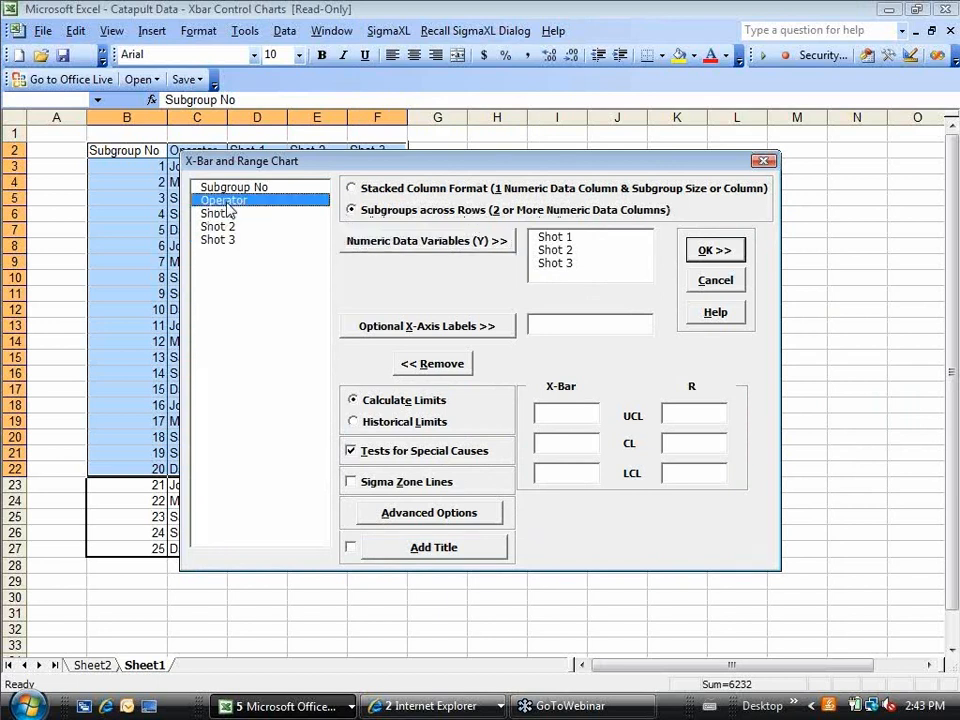
pyautogui.click(390, 328)
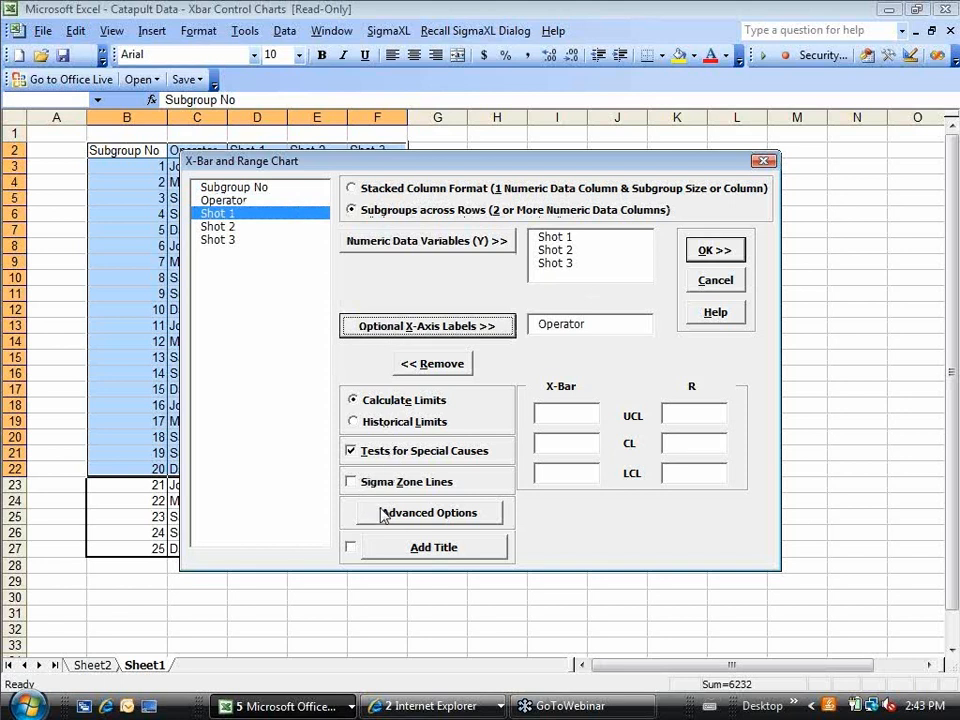
pyautogui.click(718, 252)
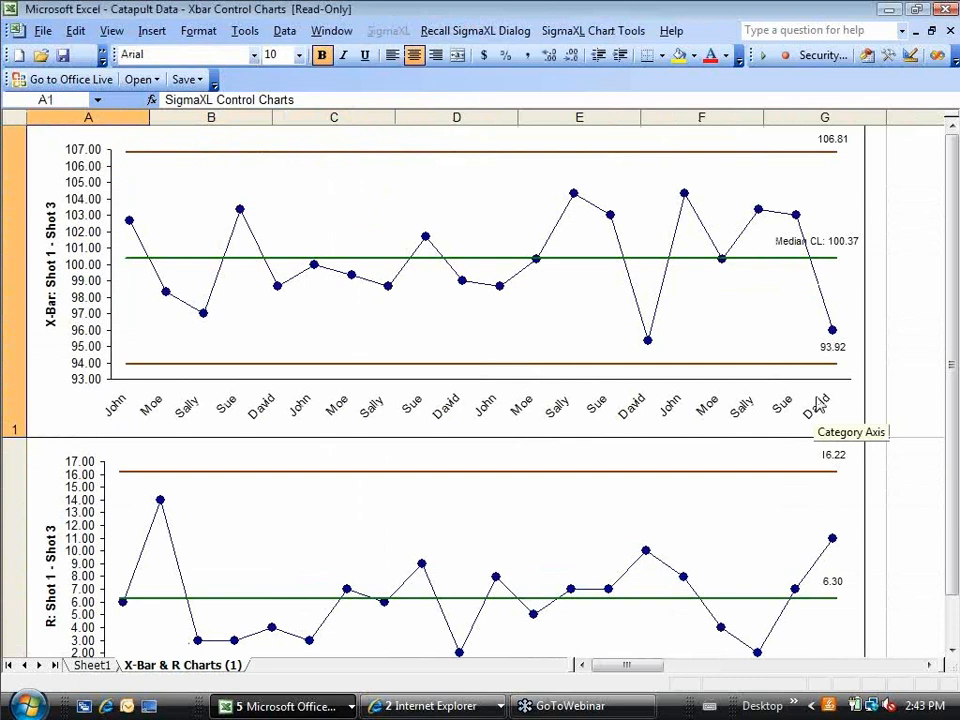
# Step: Review the range chart and the Tests for Special Causes table, and add the new subgroup data to the X-Bar & R charts
pyautogui.click(952, 650)
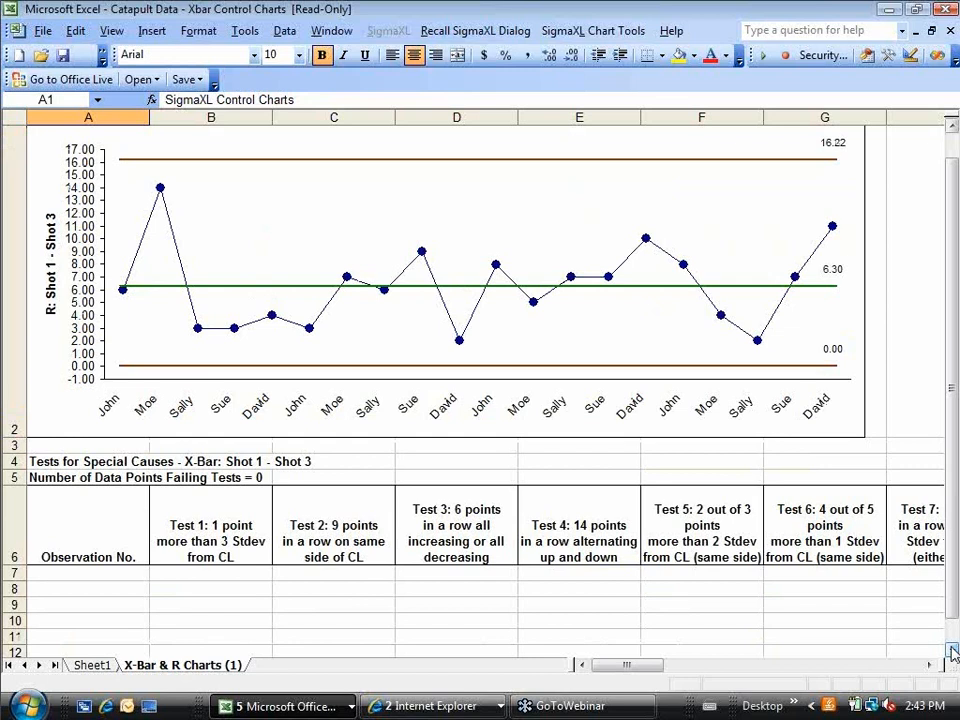
pyautogui.click(953, 128)
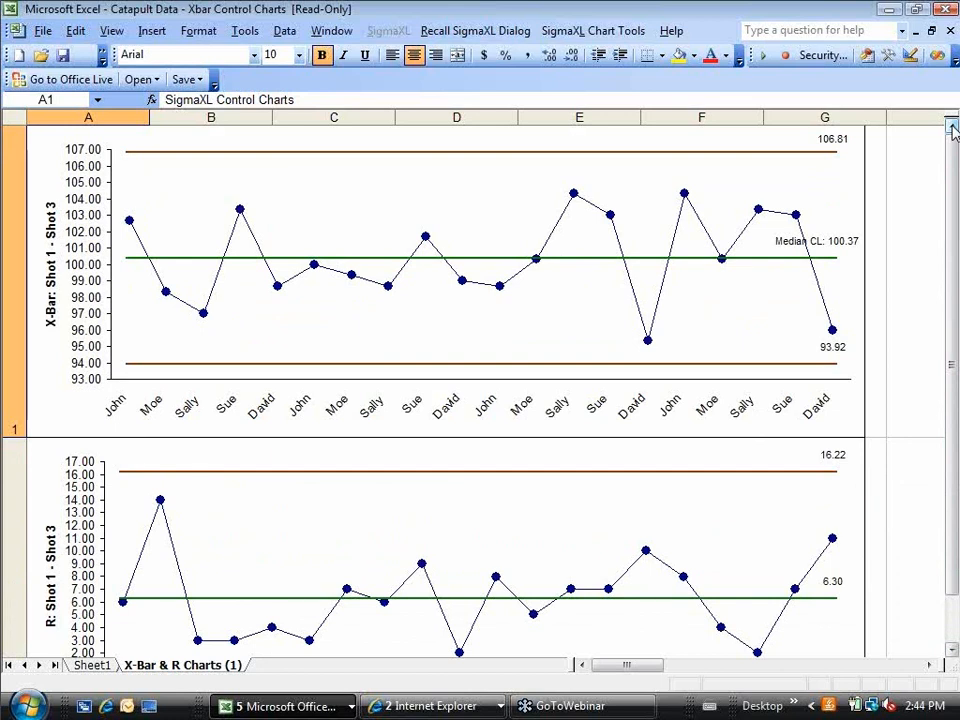
pyautogui.click(558, 38)
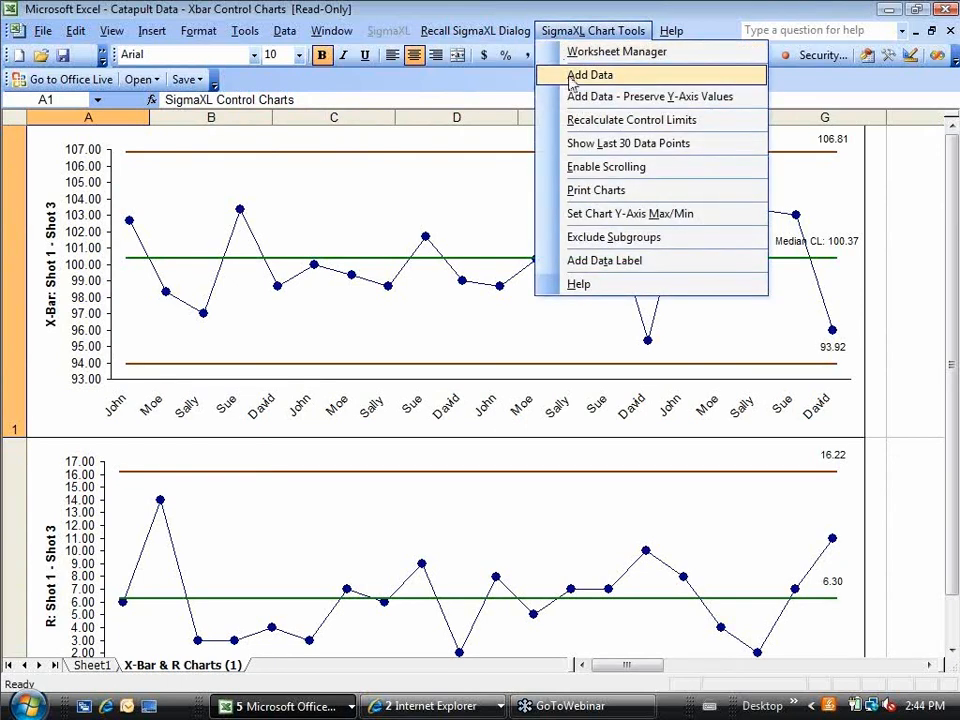
pyautogui.click(590, 75)
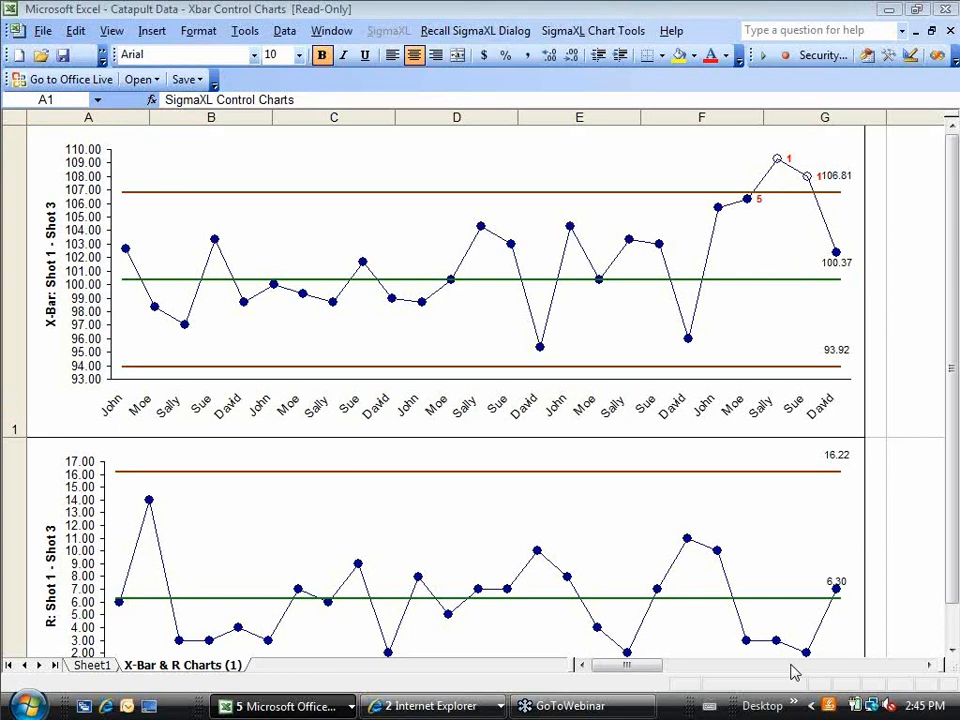
# Step: Switch to the workbook Catapult Data - Before After Improvement
pyautogui.hotkey('alt', 'Tab')
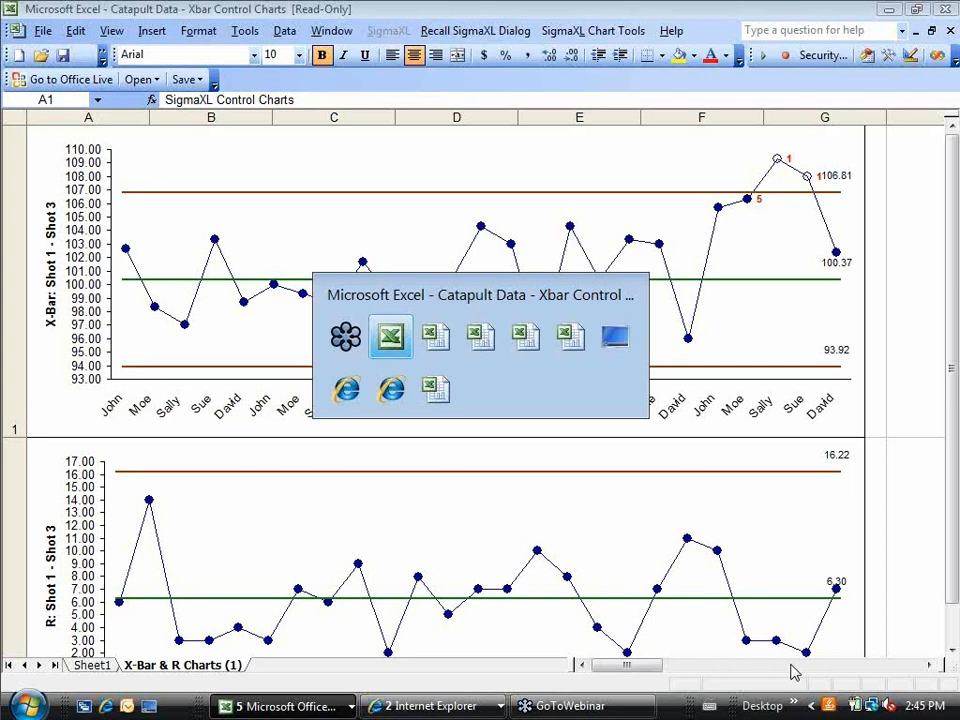
pyautogui.hotkey('alt', 'Tab')
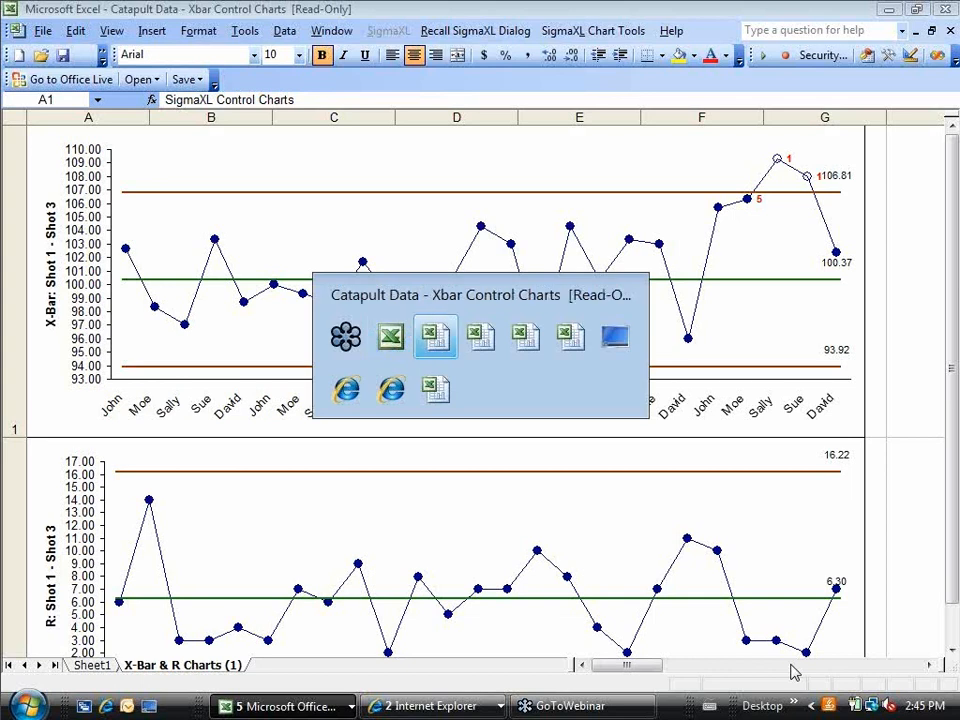
pyautogui.hotkey('alt', 'Tab')
pyautogui.hotkey('alt', 'Tab')
pyautogui.hotkey('alt', 'Tab')
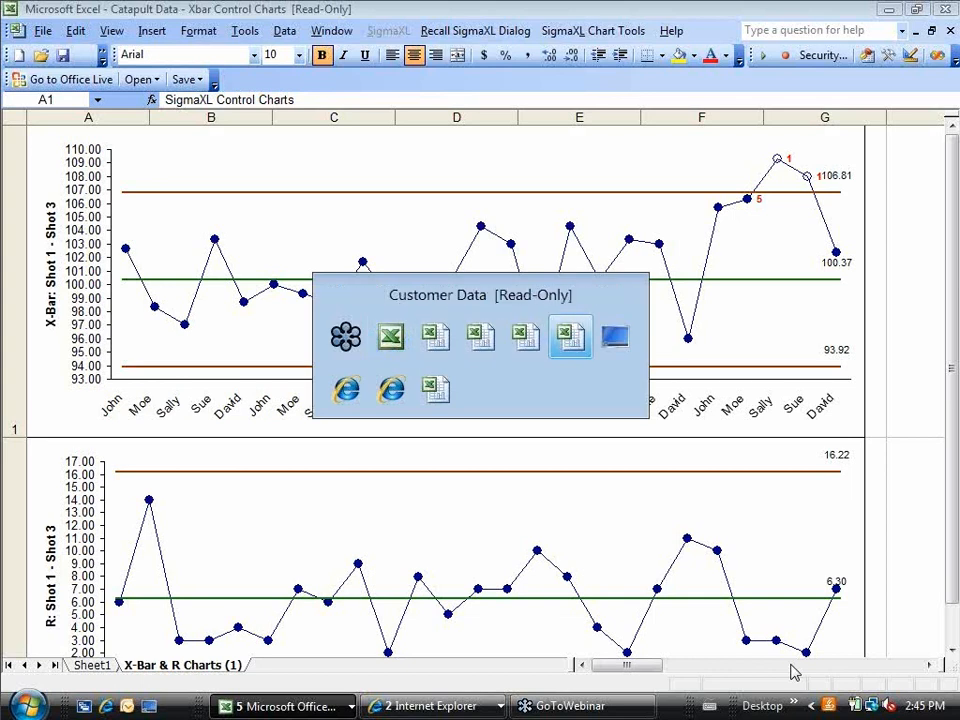
pyautogui.hotkey('alt', 'Tab')
pyautogui.hotkey('alt', 'Tab')
pyautogui.hotkey('alt', 'Tab')
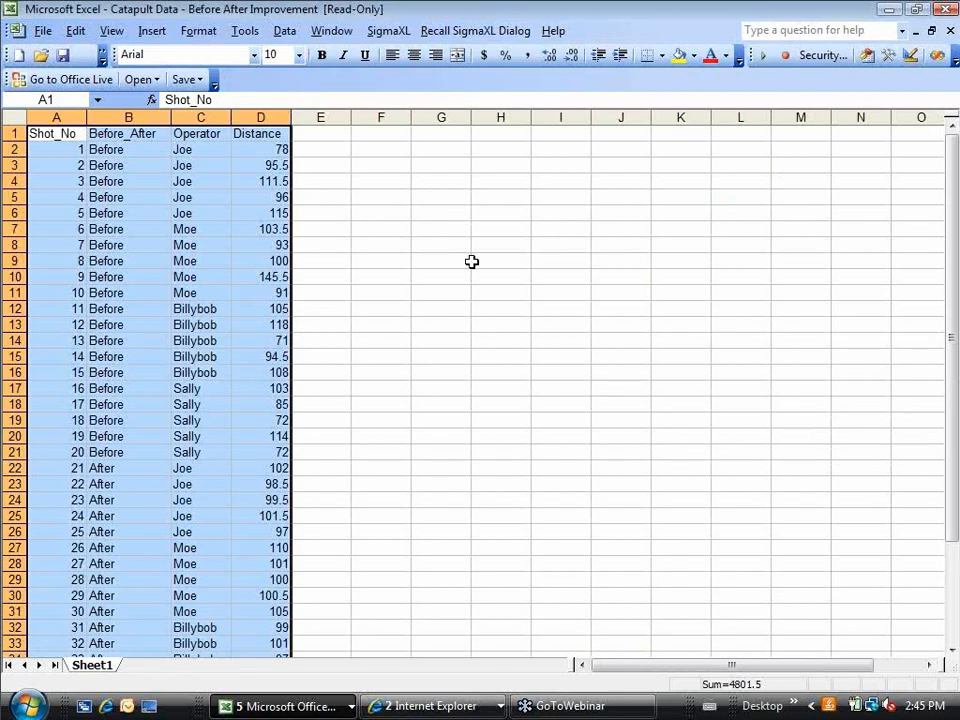
# Step: Start a SigmaXL Individuals control chart on the data range A1:D41, using data labels
pyautogui.click(388, 31)
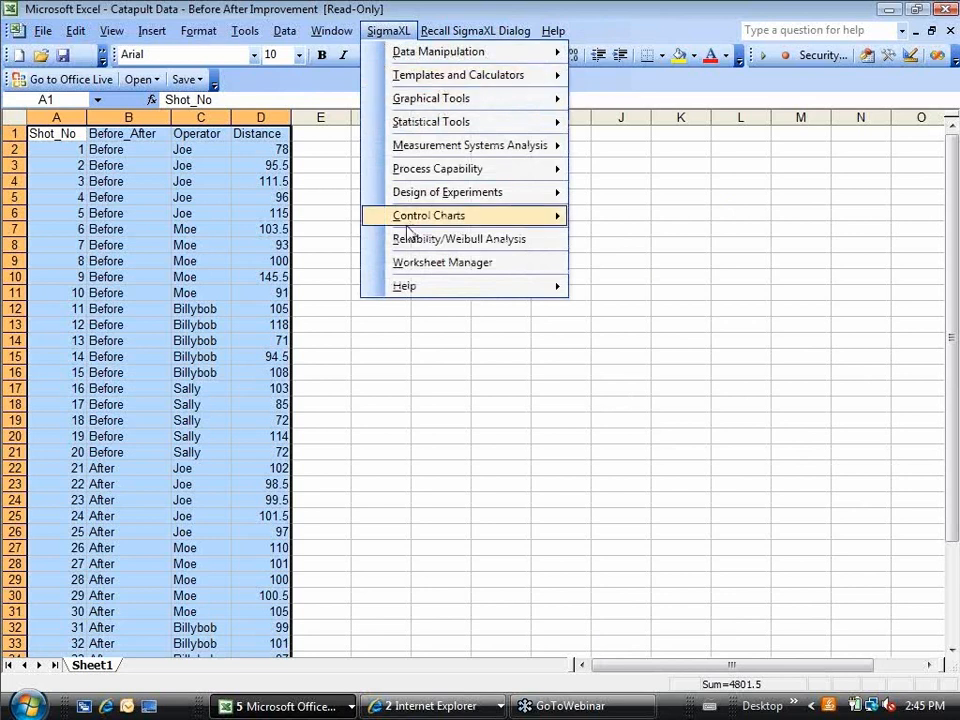
pyautogui.moveTo(410, 215)
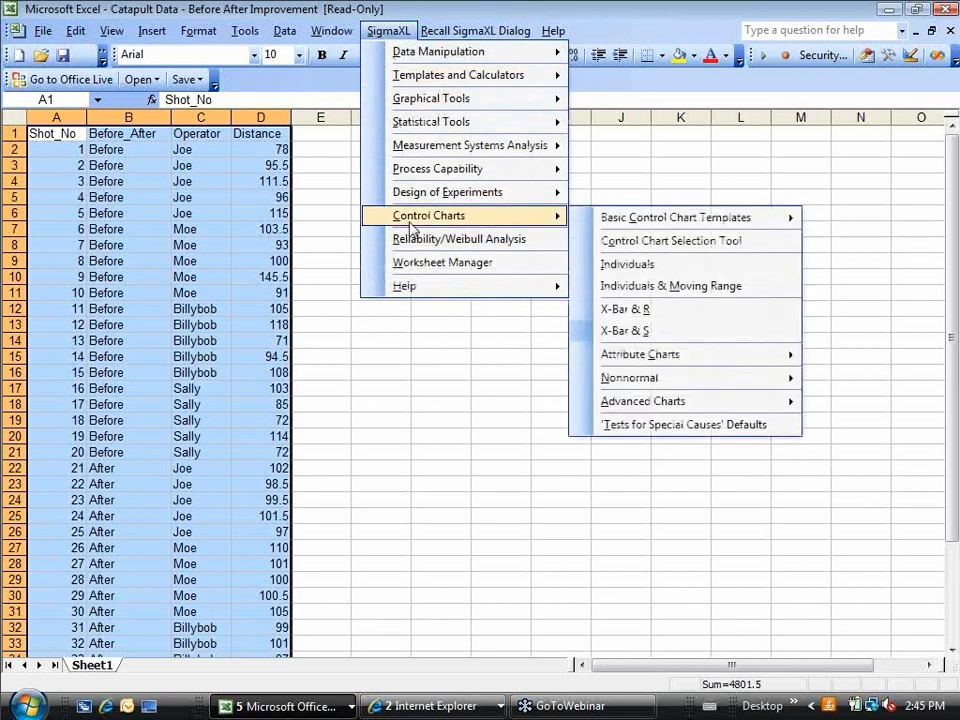
pyautogui.click(590, 268)
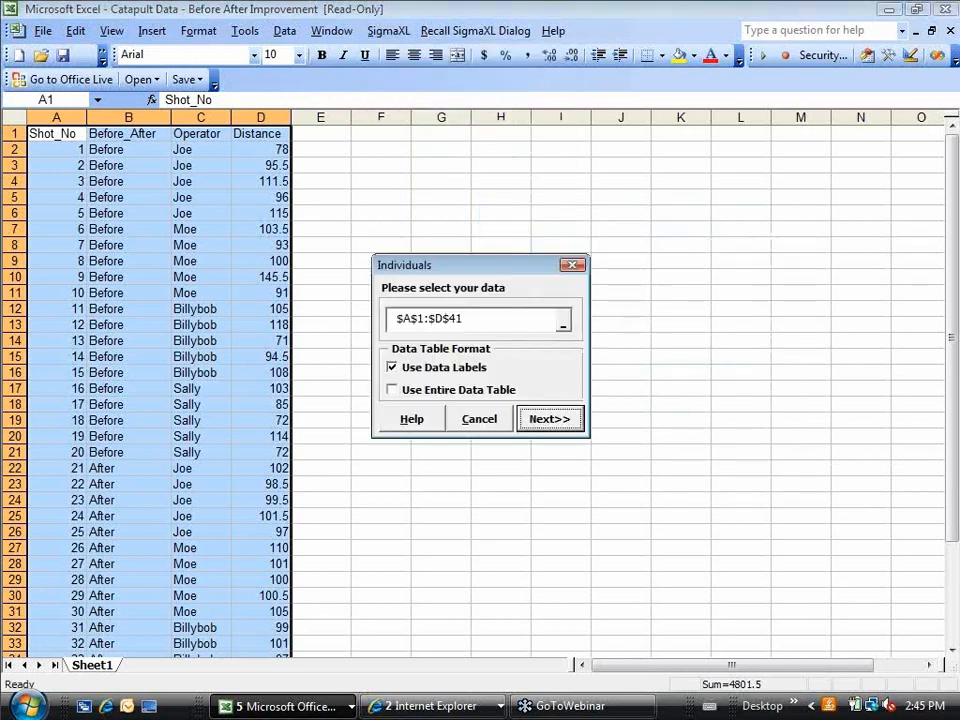
pyautogui.click(545, 421)
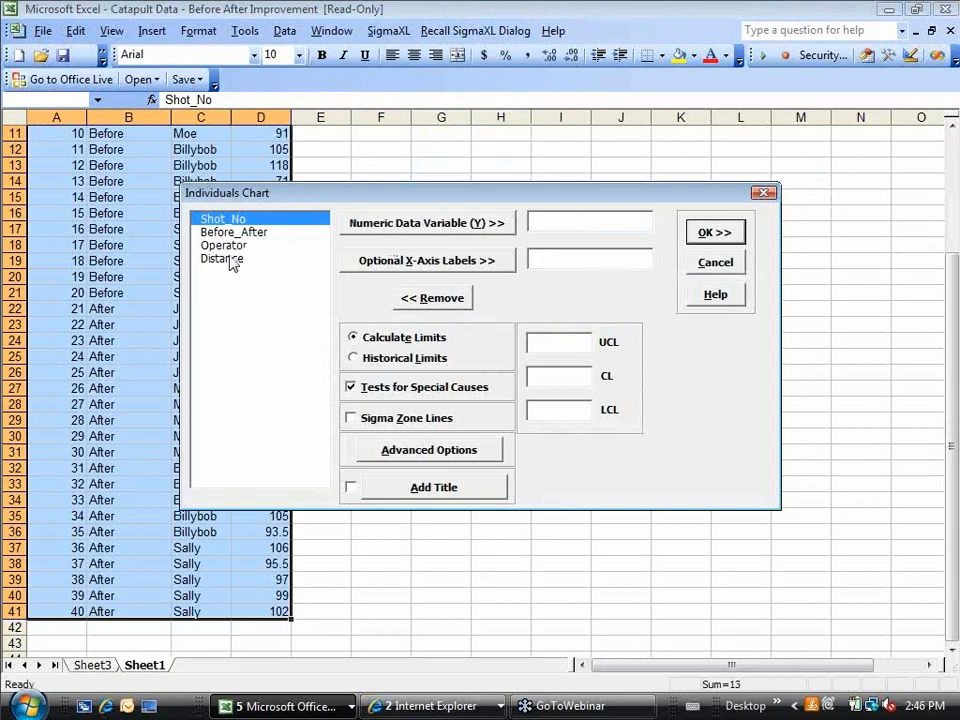
# Step: Generate the Individuals chart with Distance as the numeric variable and control limits split by the historical group column Before_After
pyautogui.click(233, 258)
pyautogui.click(378, 226)
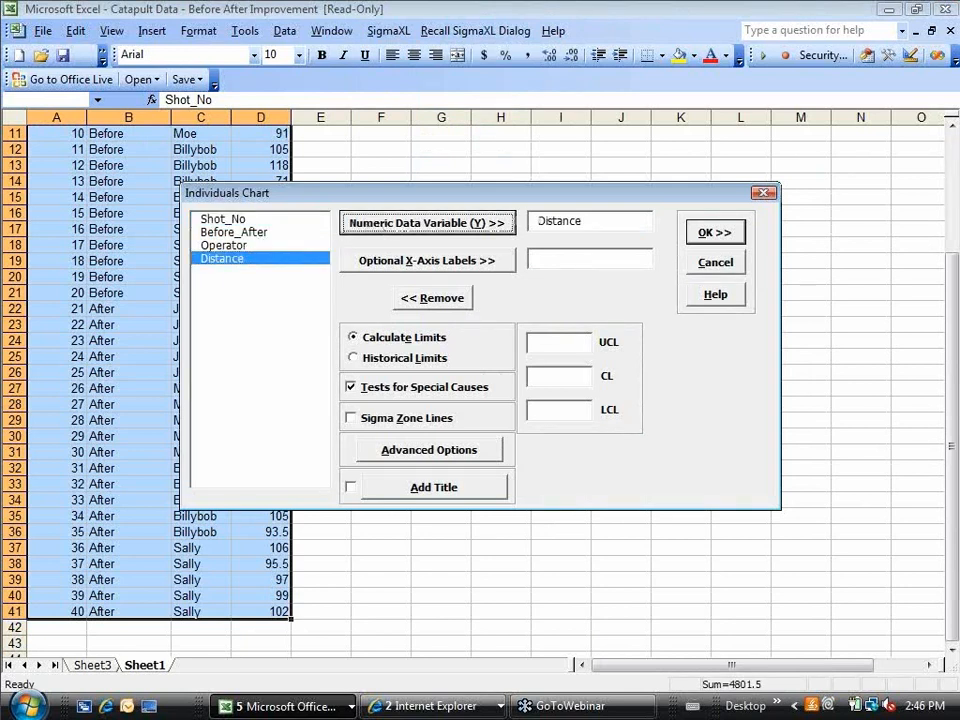
pyautogui.click(408, 456)
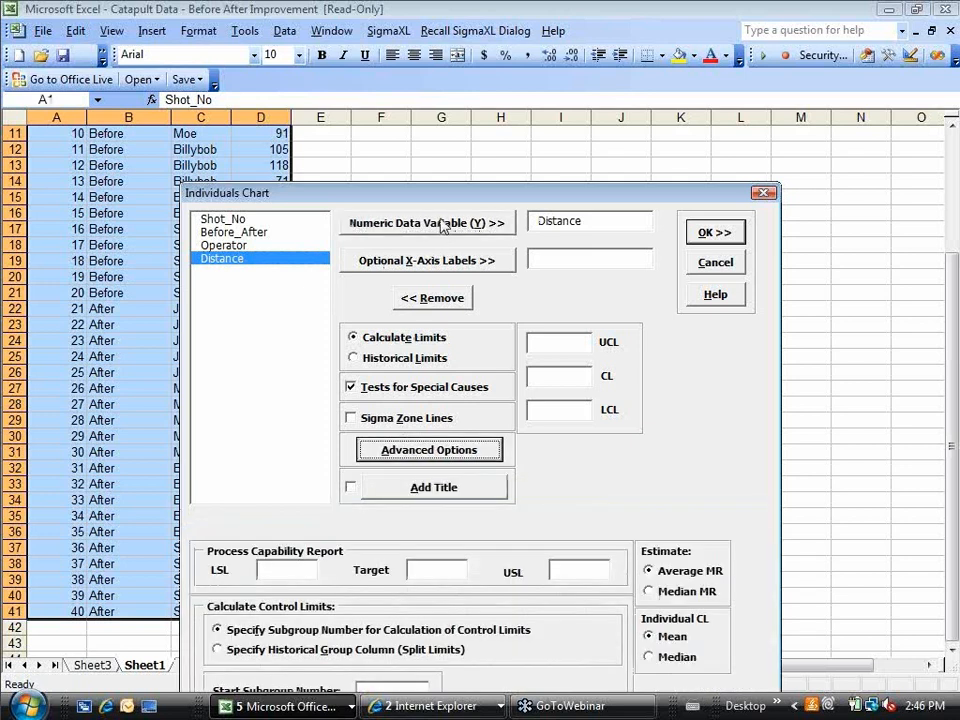
pyautogui.moveTo(443, 202); pyautogui.dragTo(428, 48)
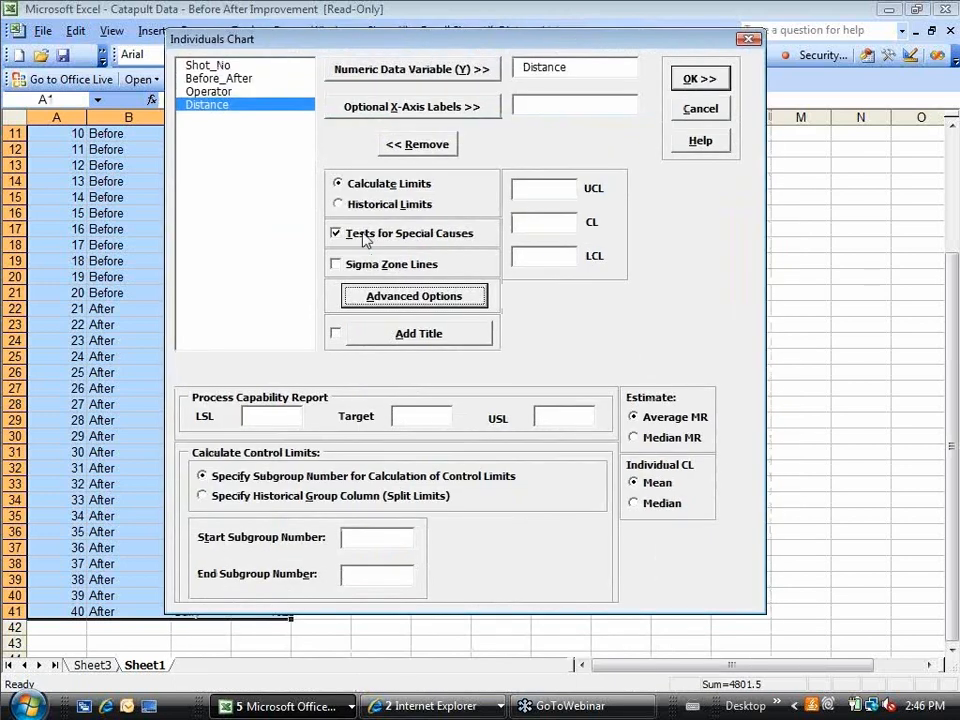
pyautogui.click(272, 500)
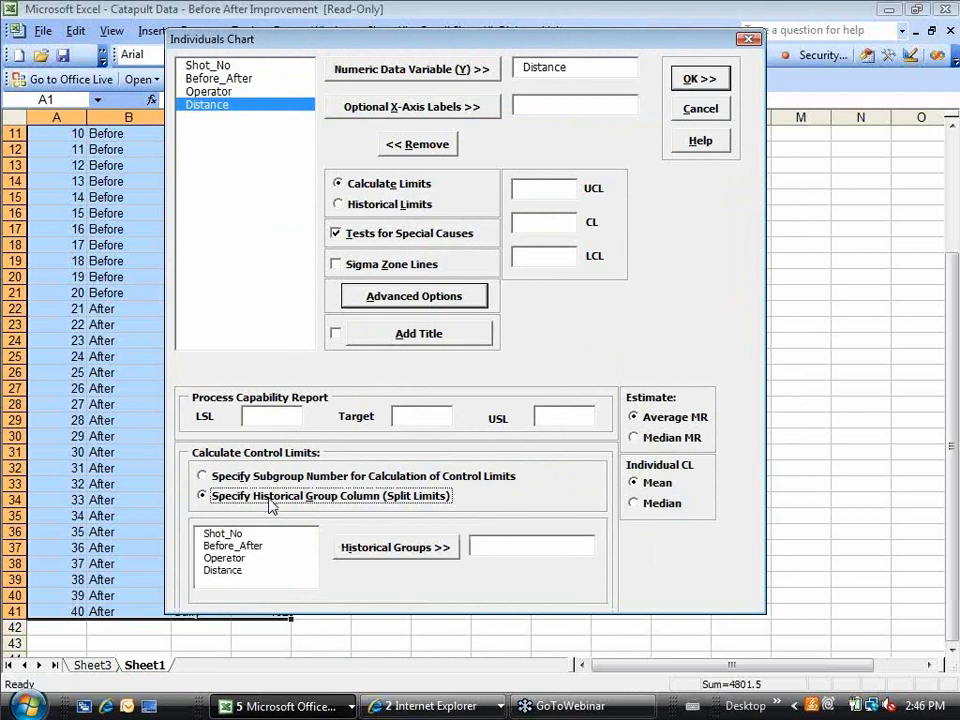
pyautogui.click(245, 546)
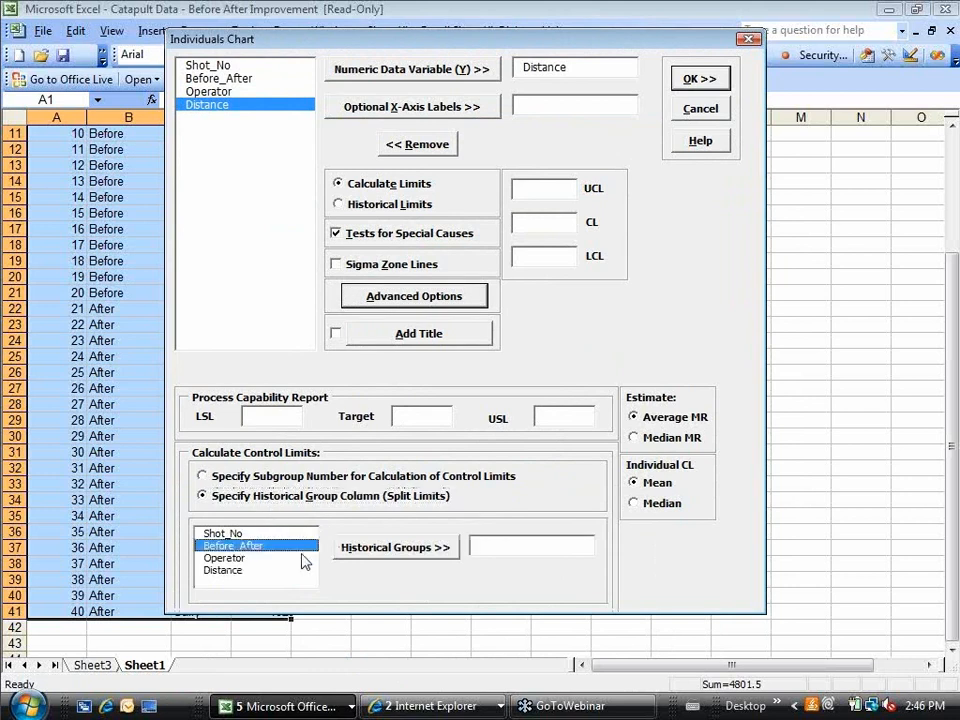
pyautogui.click(360, 552)
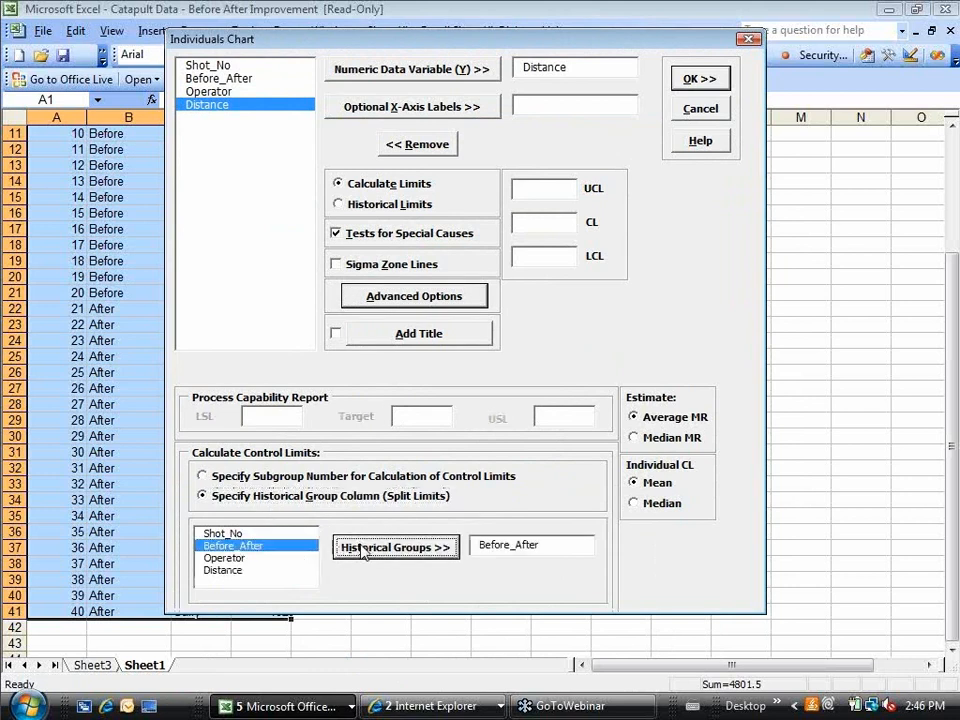
pyautogui.click(688, 80)
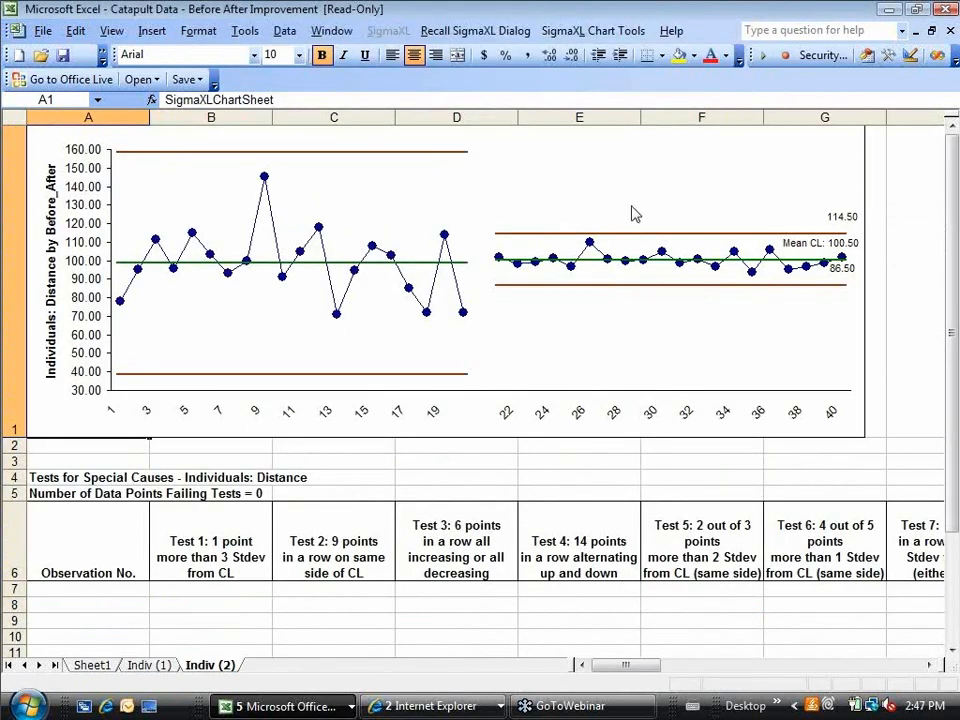